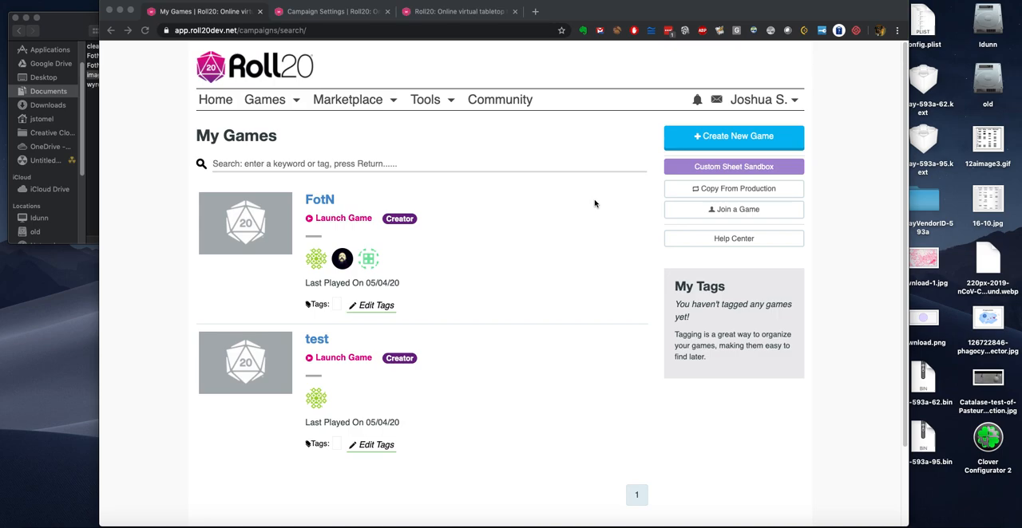
Step: Preview cleanup.js, wyrd.js, FotN.css and FotN.html in the roll20-character-sheets folder, and look through its images folder
left_click(69, 28)
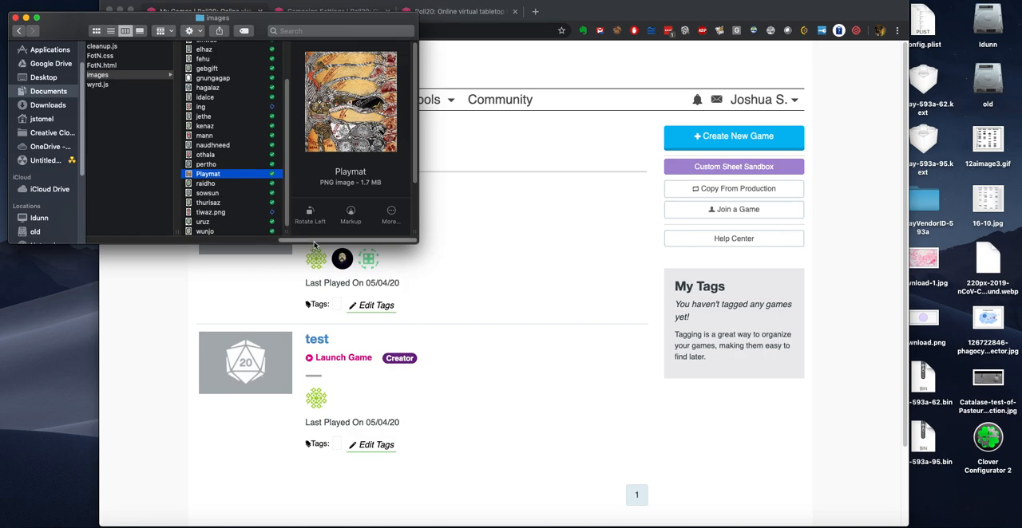
left_click_drag(314, 243, 306, 244)
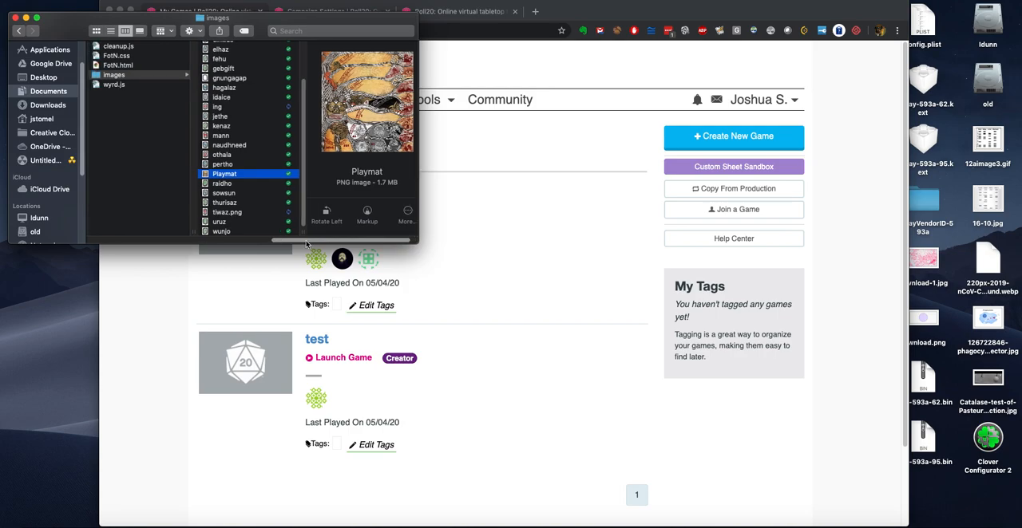
left_click(109, 47)
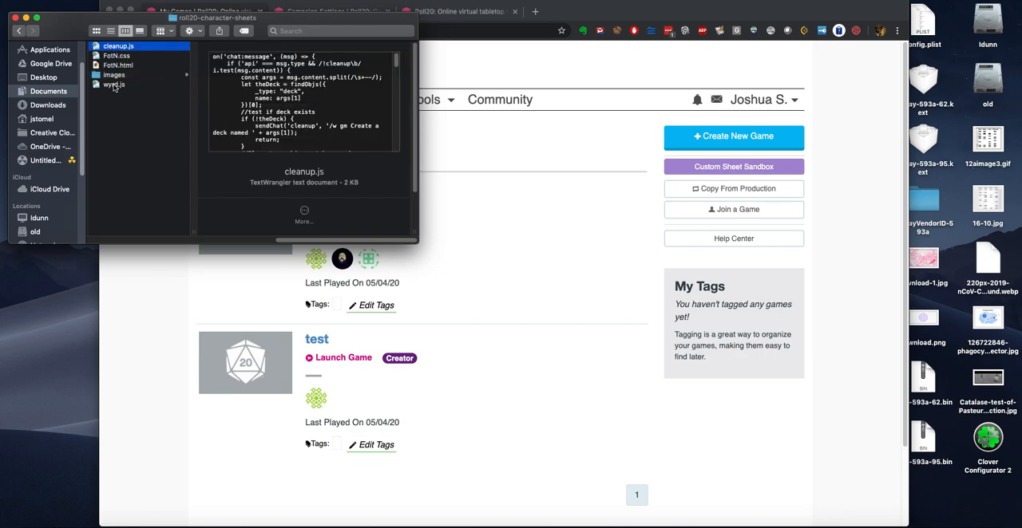
left_click(115, 85)
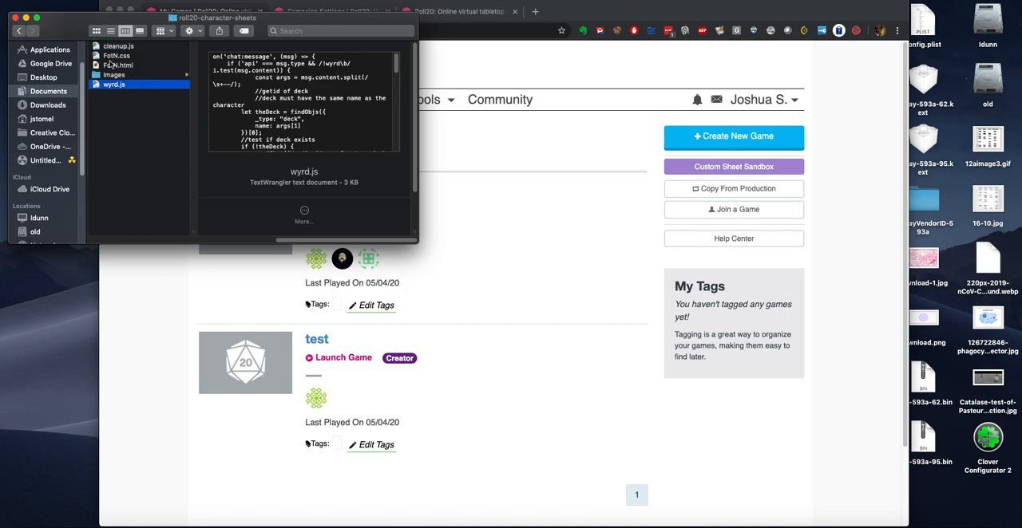
left_click(111, 57)
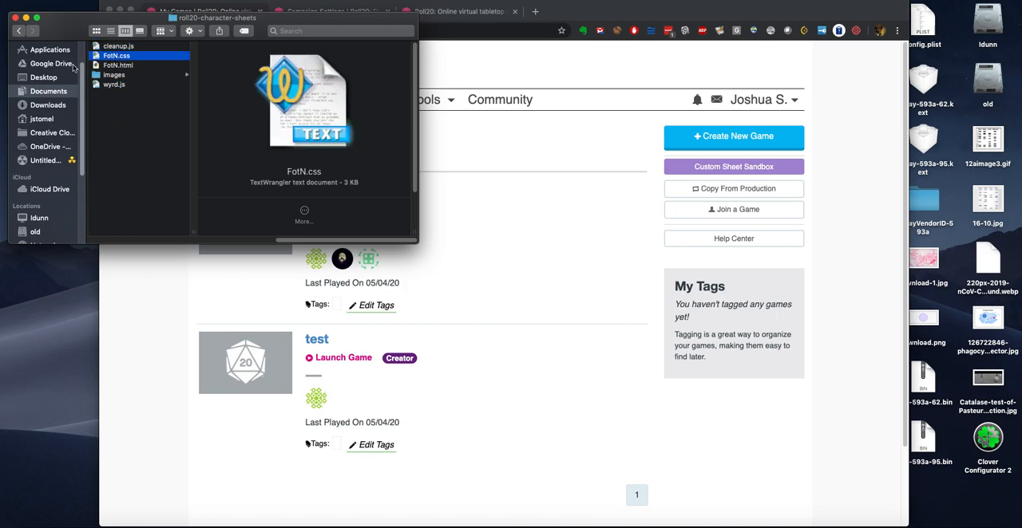
left_click(118, 65)
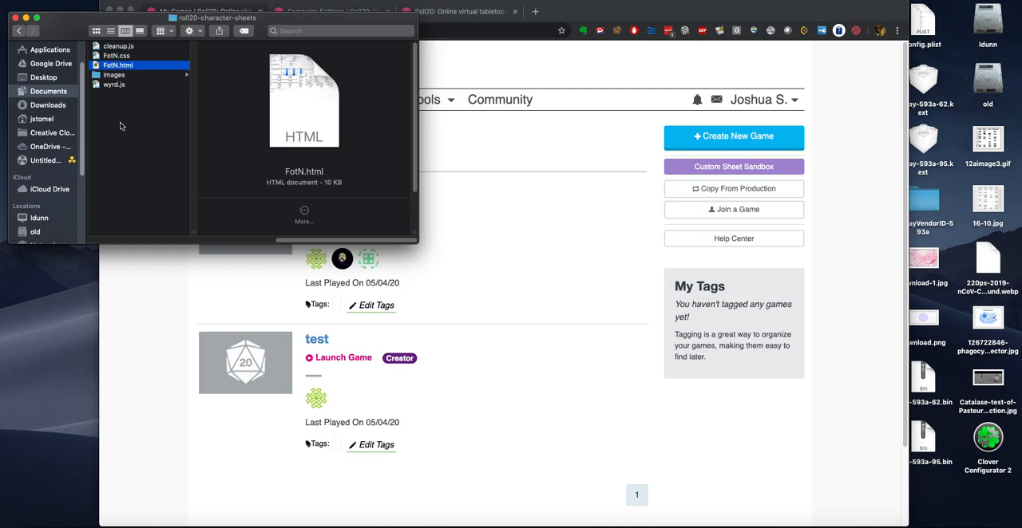
left_click(106, 76)
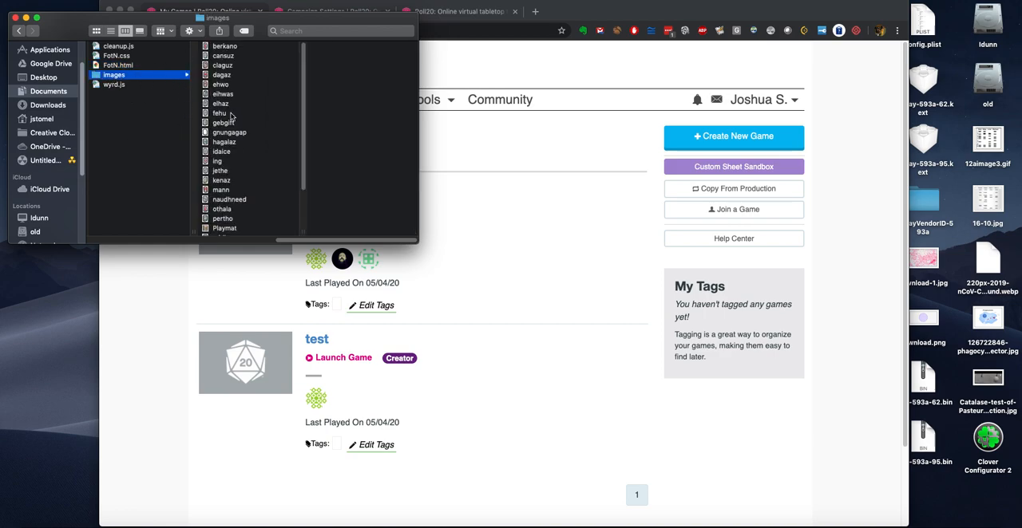
scroll(218, 209, "down", 3)
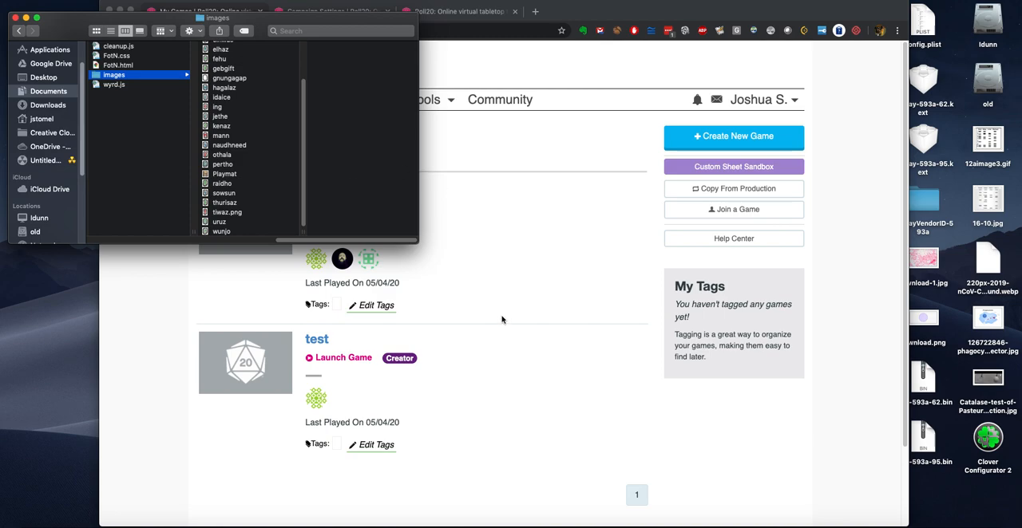
Step: Switch to Chrome and create a new Roll20 game named FotN2 with the Custom character sheet template
left_click(491, 357)
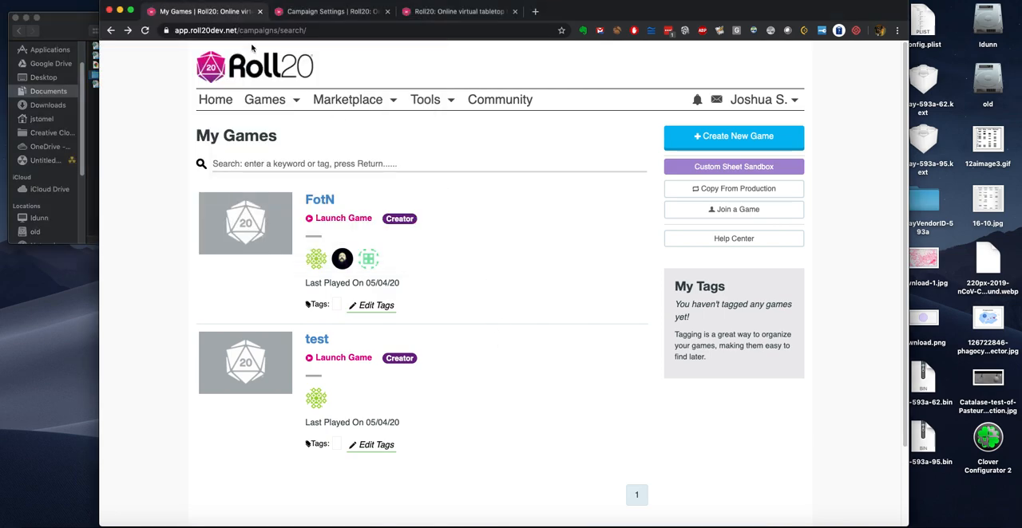
left_click(746, 139)
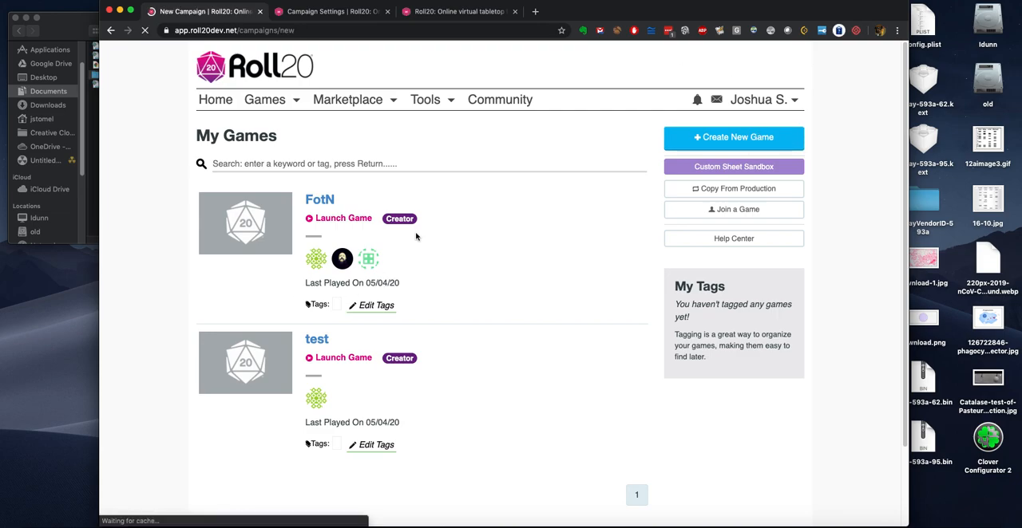
left_click(276, 234)
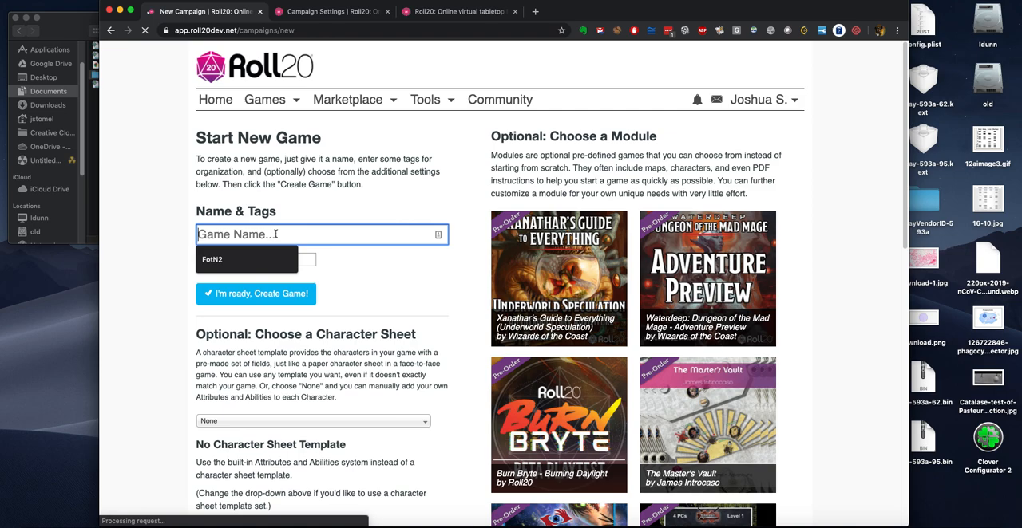
left_click(244, 259)
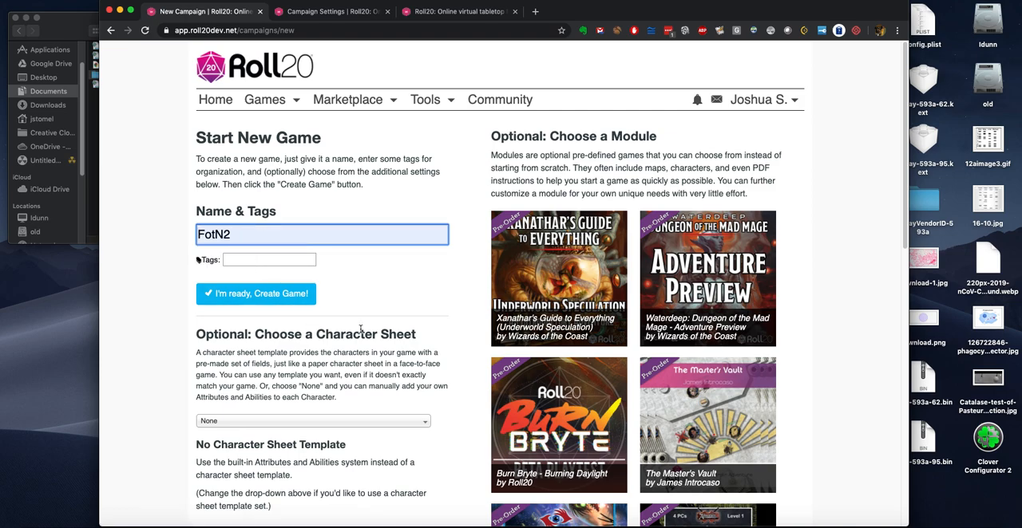
scroll(160, 368, "down", 2)
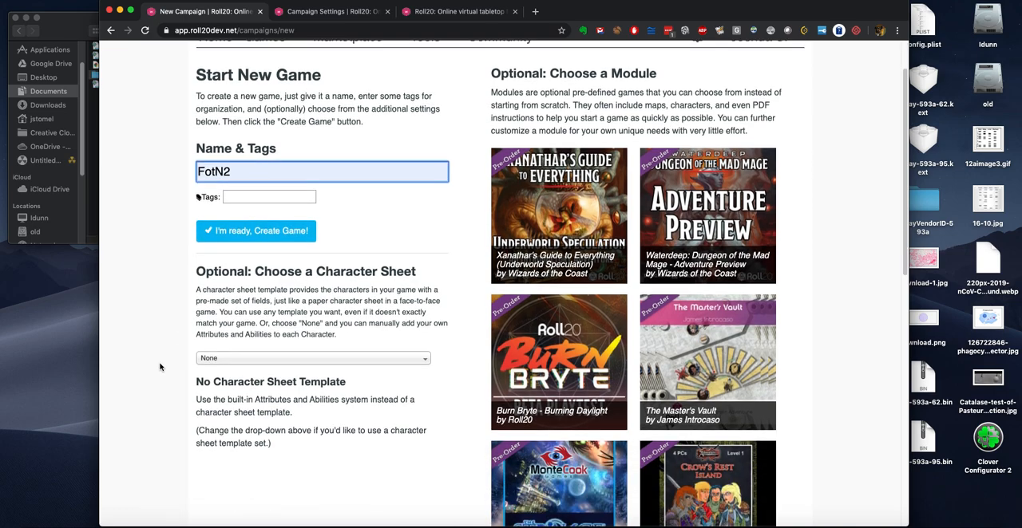
left_click(265, 359)
left_click(245, 398)
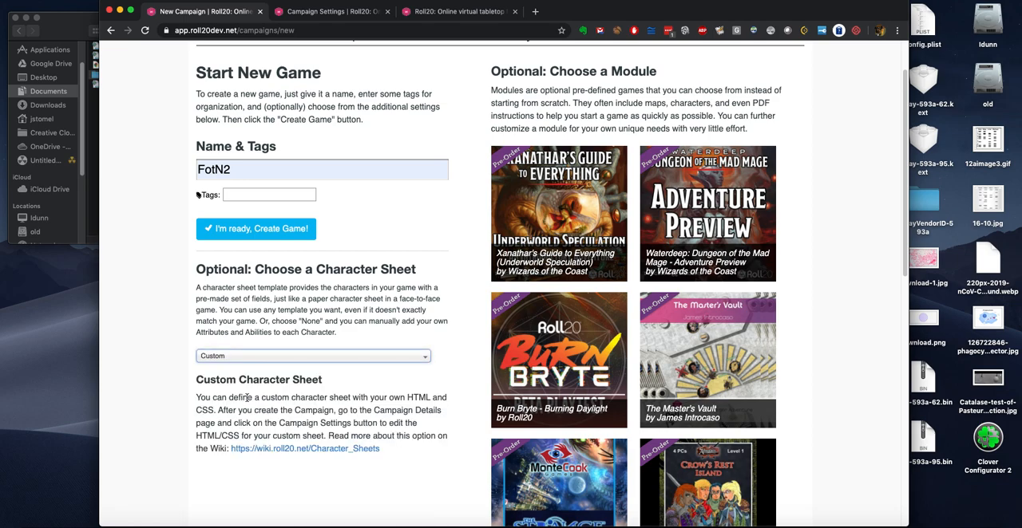
left_click(253, 231)
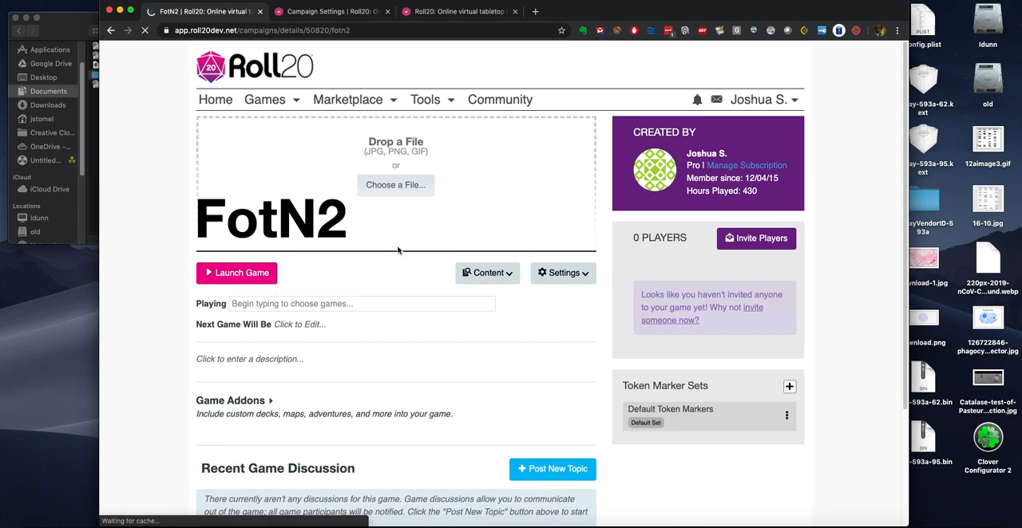
Step: Open FotN2's Game Settings and API Scripts pages in new tabs, closing the two older tabs
left_click(555, 273)
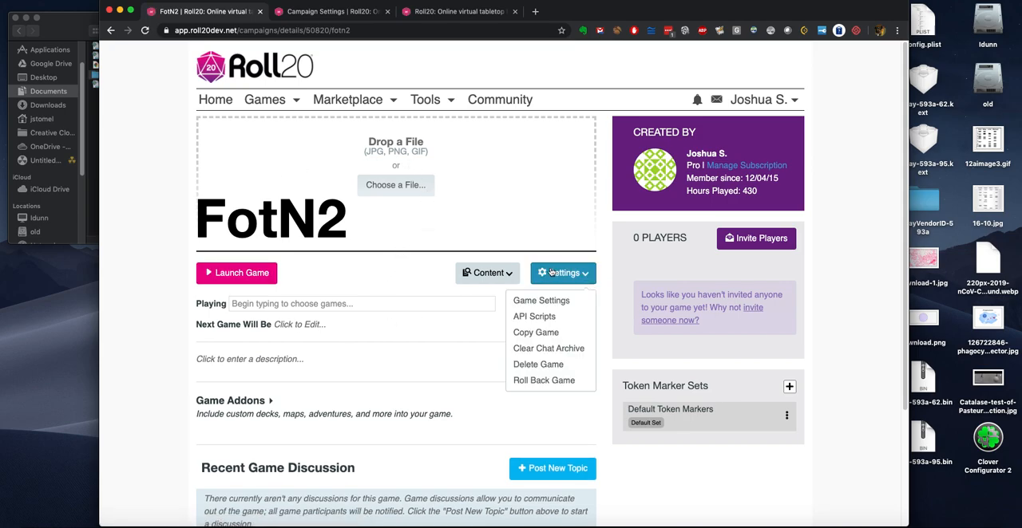
left_click(535, 308, "super")
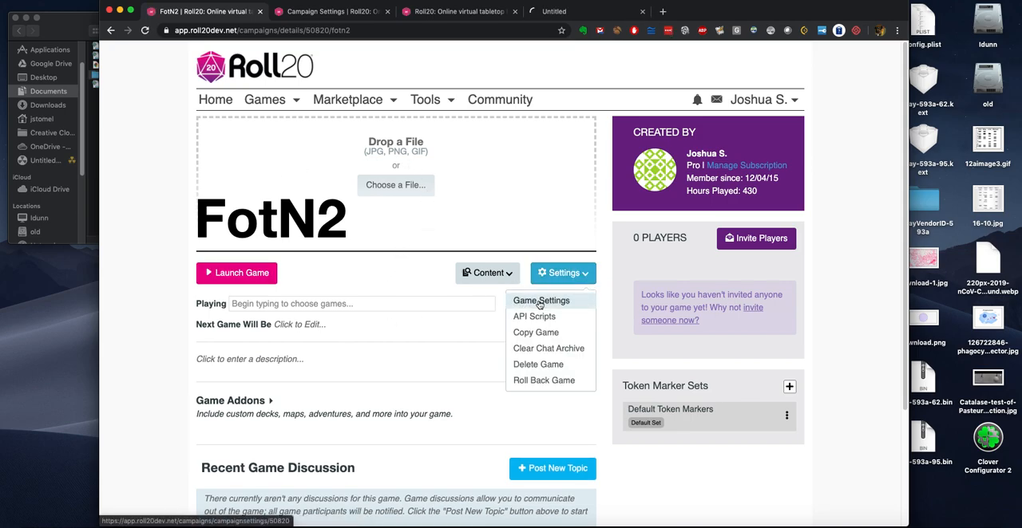
mouse_move(348, 99)
left_click(387, 11)
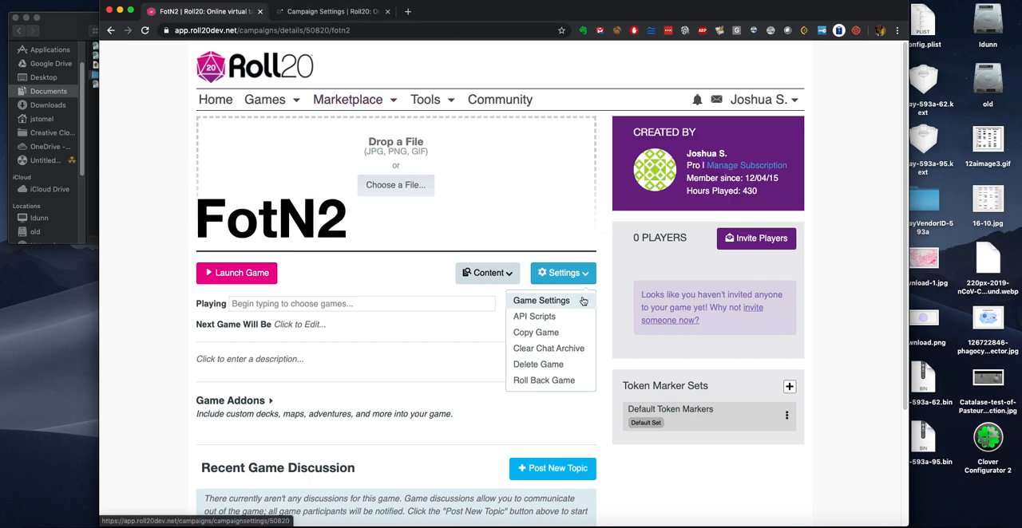
left_click(540, 320, "super")
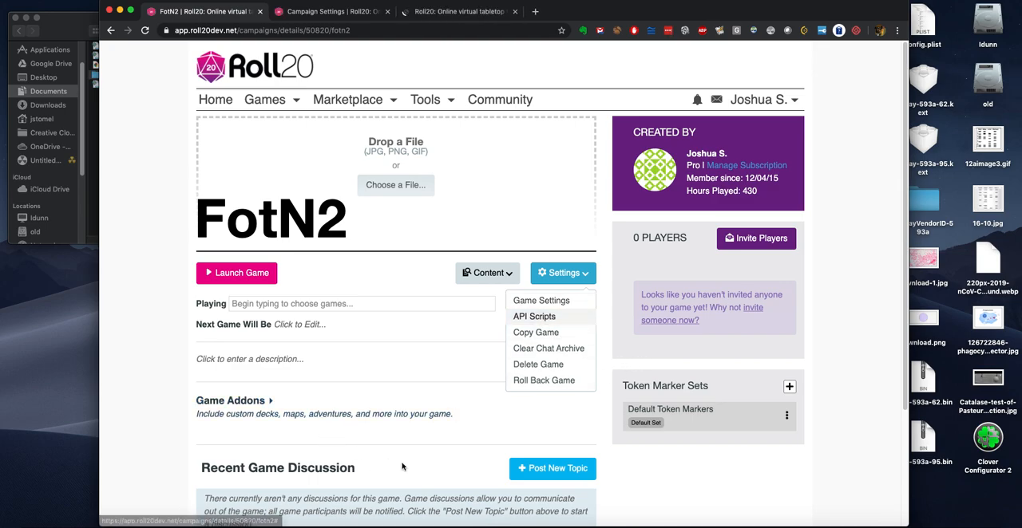
scroll(410, 386, "down", 3)
scroll(410, 387, "down", 2)
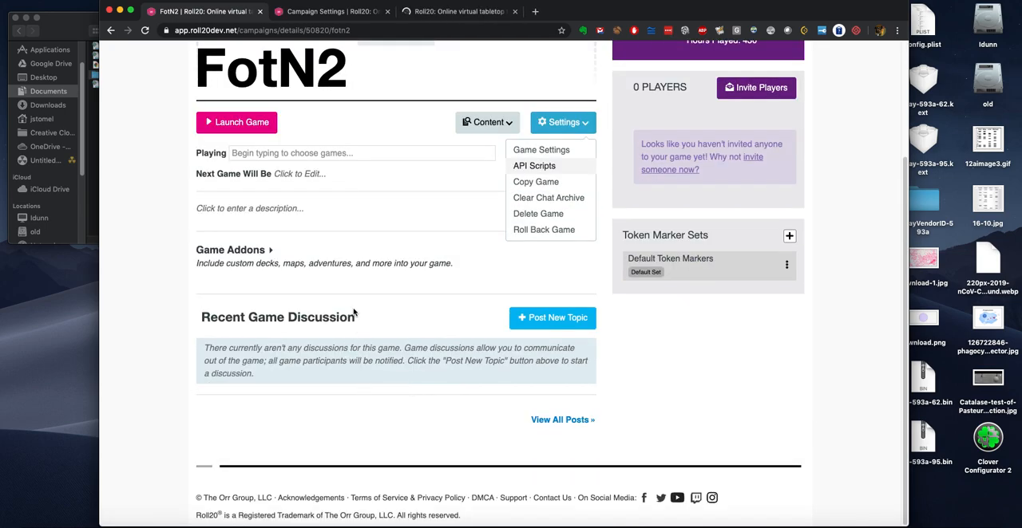
scroll(392, 319, "up", 5)
Step: Set the default page grid type to Hex (V) in FotN2's game default settings
left_click(321, 11)
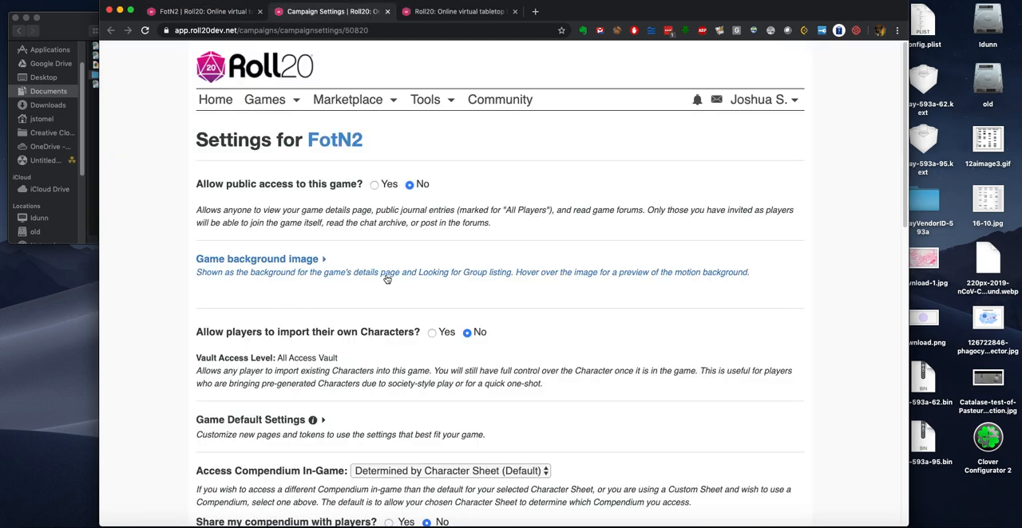
scroll(386, 280, "down", 1)
scroll(381, 281, "down", 5)
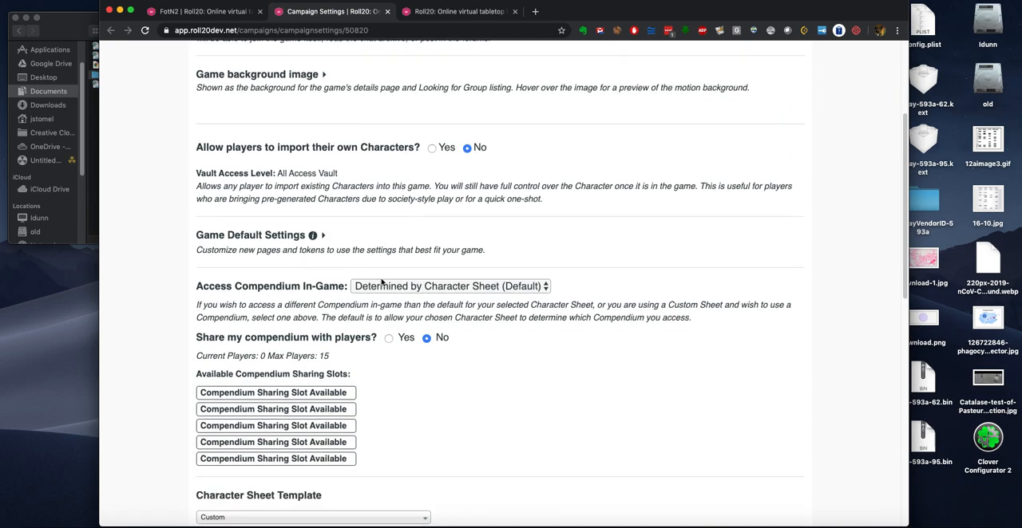
left_click(325, 163)
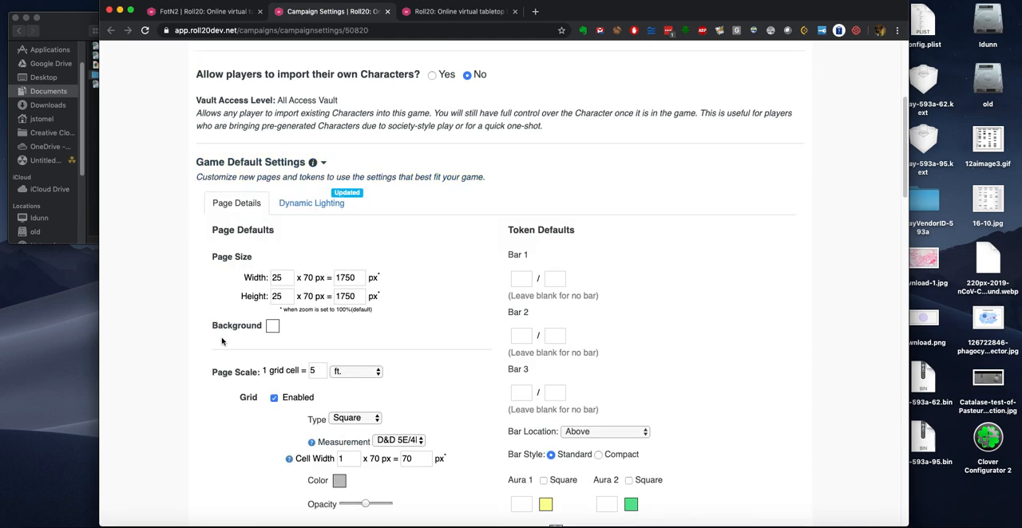
scroll(225, 377, "down", 1)
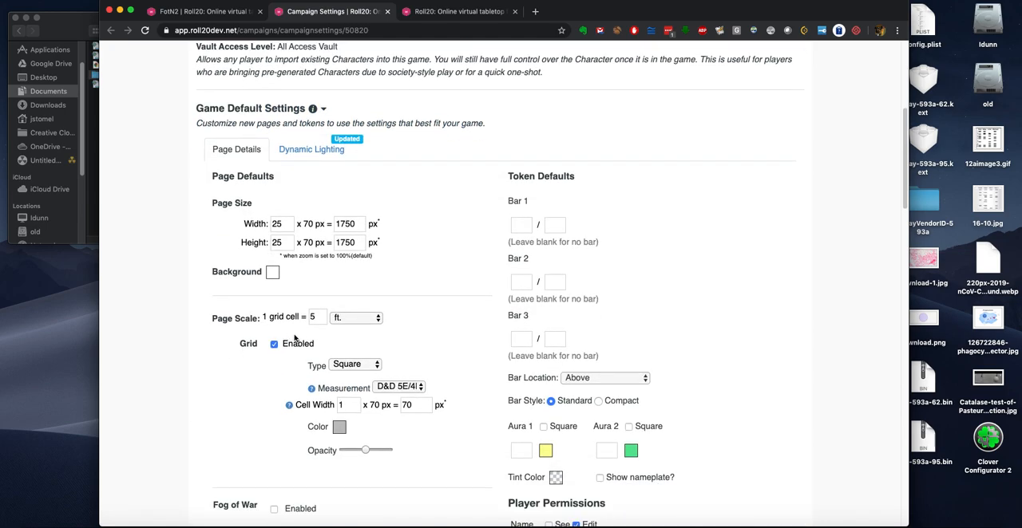
left_click(345, 364)
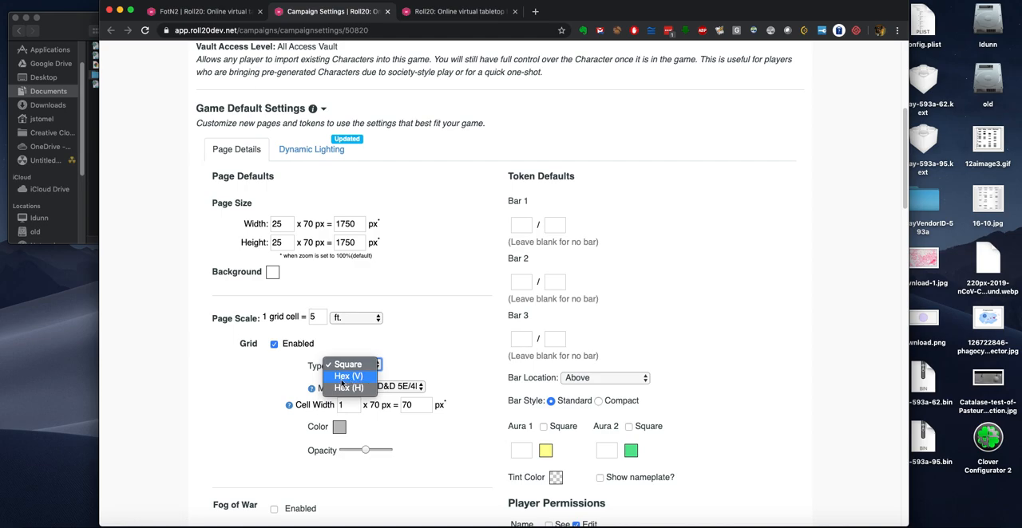
left_click(341, 377)
Step: Set the default page scale to 6 ft. per grid cell and save the defaults
left_click(322, 314)
scroll(189, 388, "down", 3)
scroll(184, 385, "down", 2)
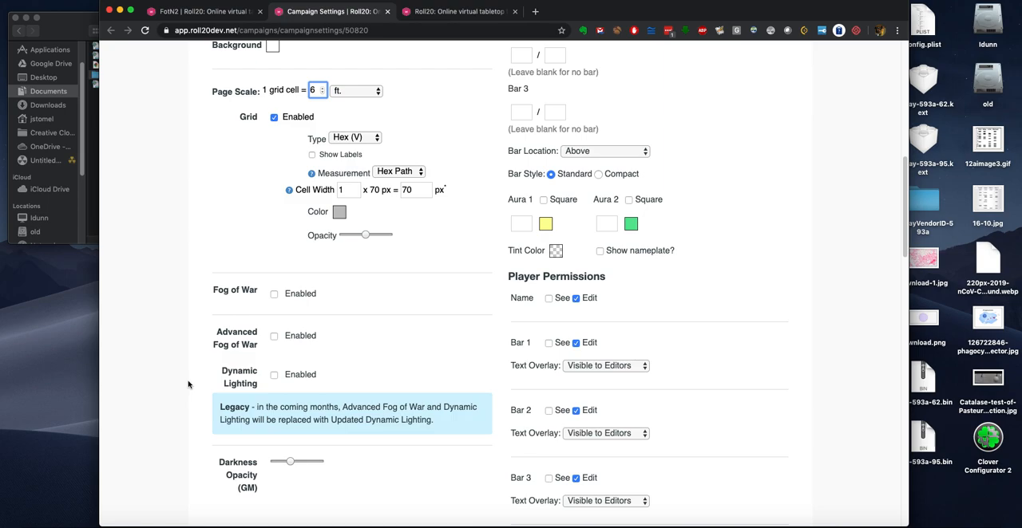
scroll(188, 388, "down", 5)
scroll(203, 398, "down", 3)
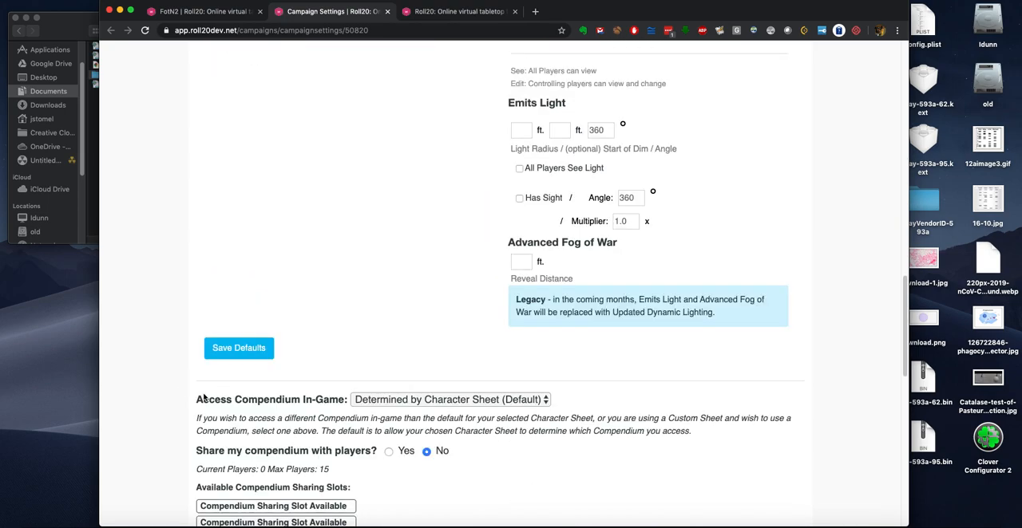
left_click(239, 339)
Step: Copy the FotN.html code from the other app into the custom character sheet's HTML layout
scroll(186, 429, "down", 8)
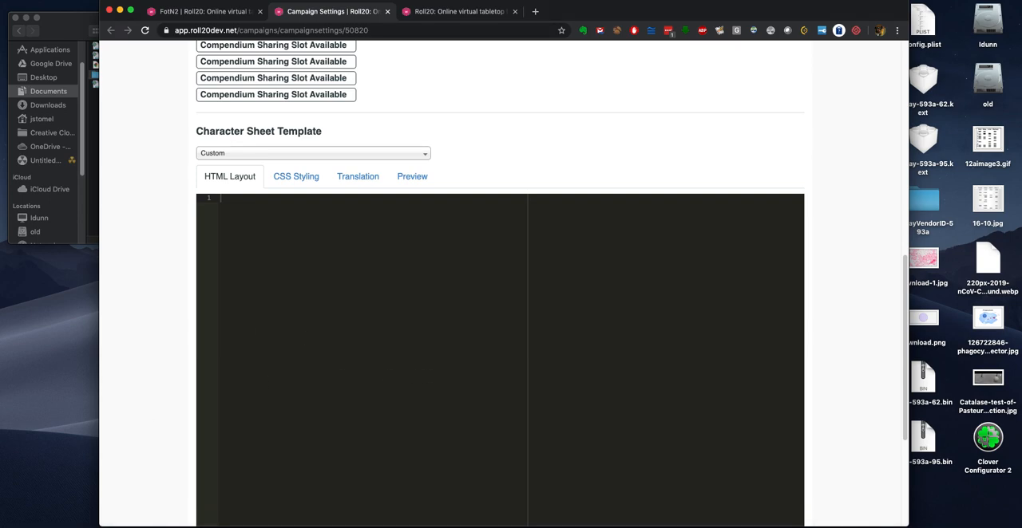
key("super+Tab")
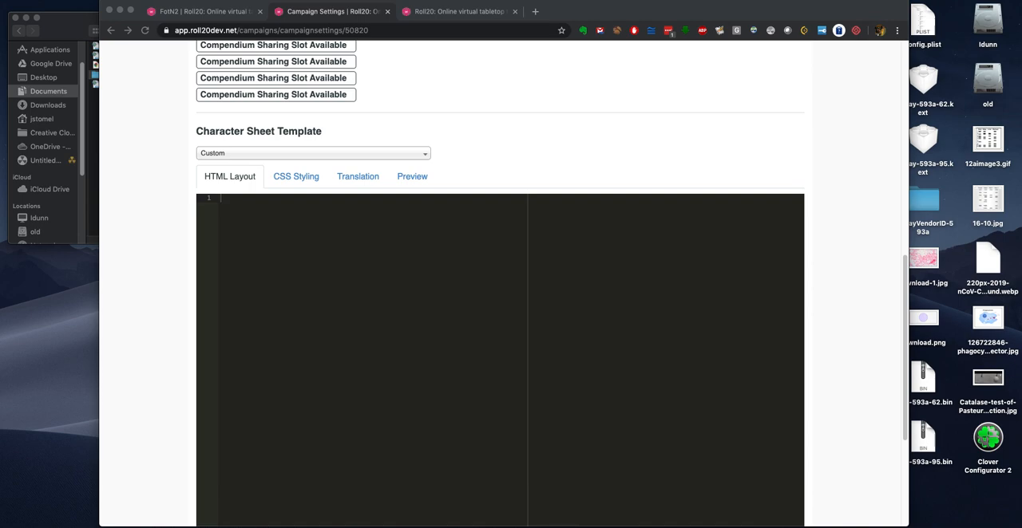
left_click(296, 219)
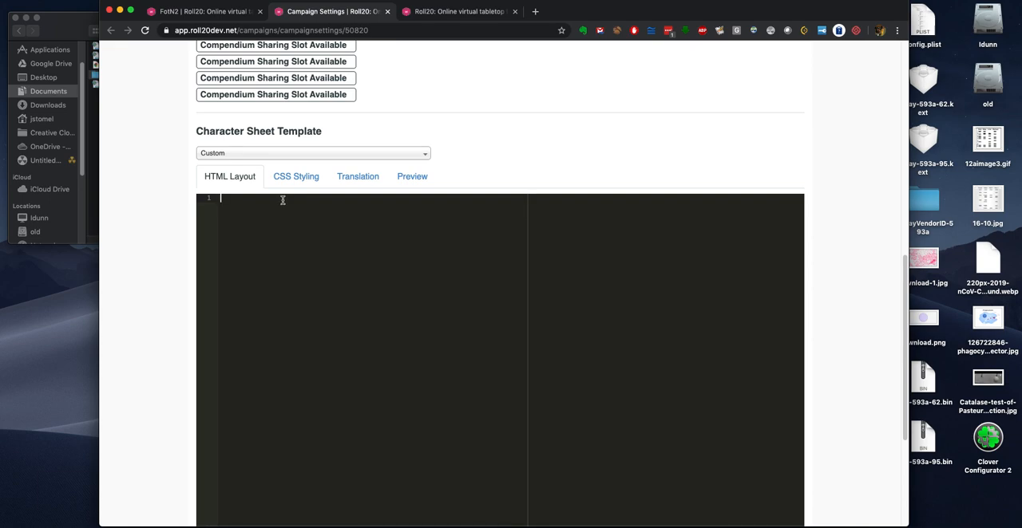
key("super+v")
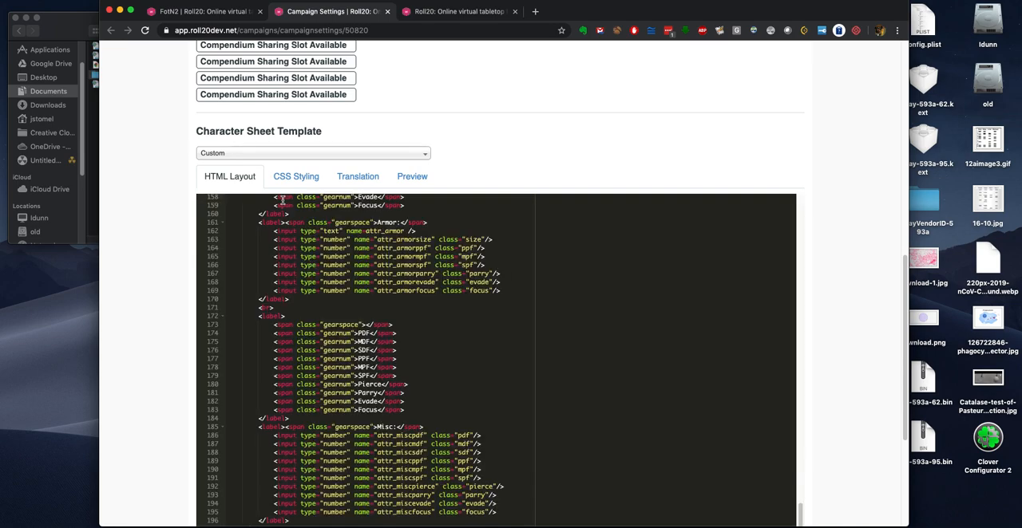
scroll(253, 299, "down", 5)
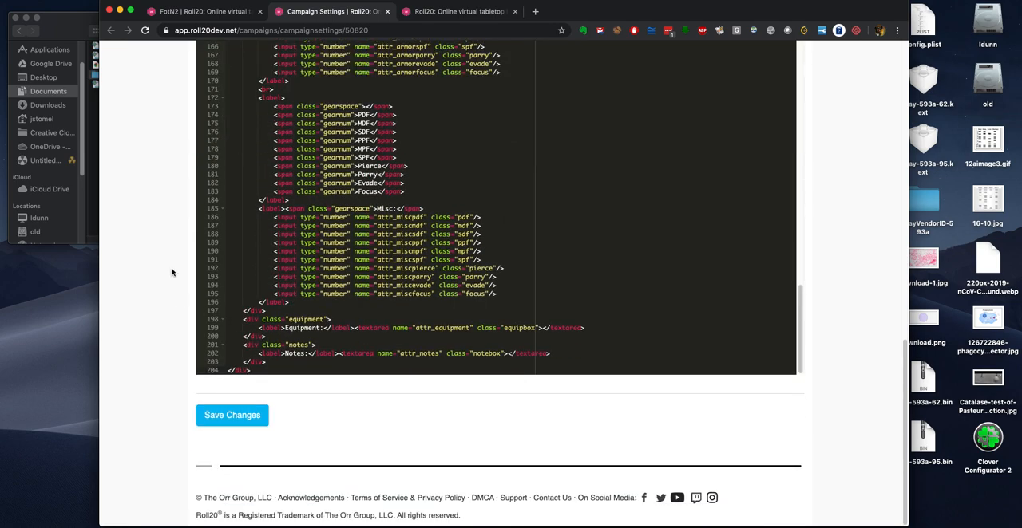
Step: Copy the FotN CSS code from the other app into the custom character sheet's CSS styling and save the game settings
scroll(171, 273, "up", 5)
left_click(297, 86)
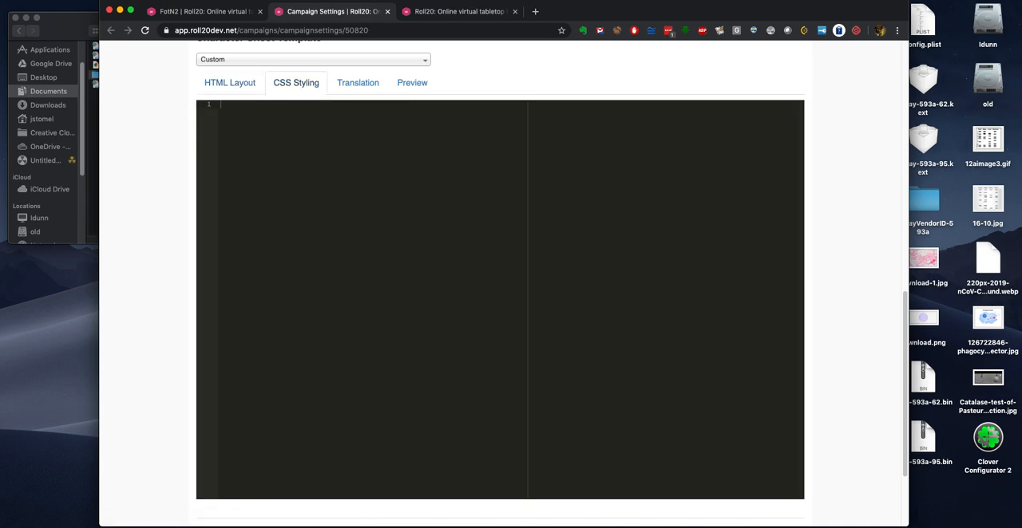
key("super+Tab")
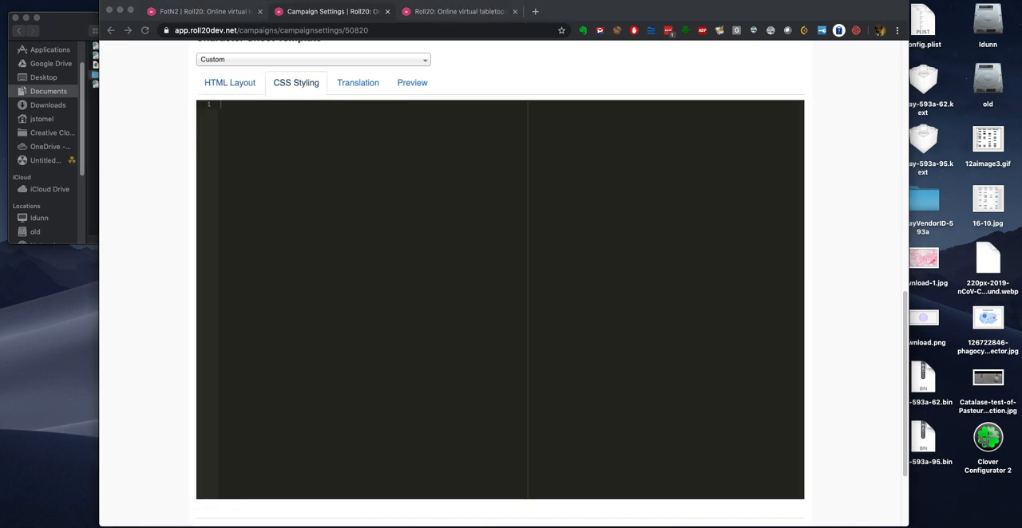
left_click(288, 141)
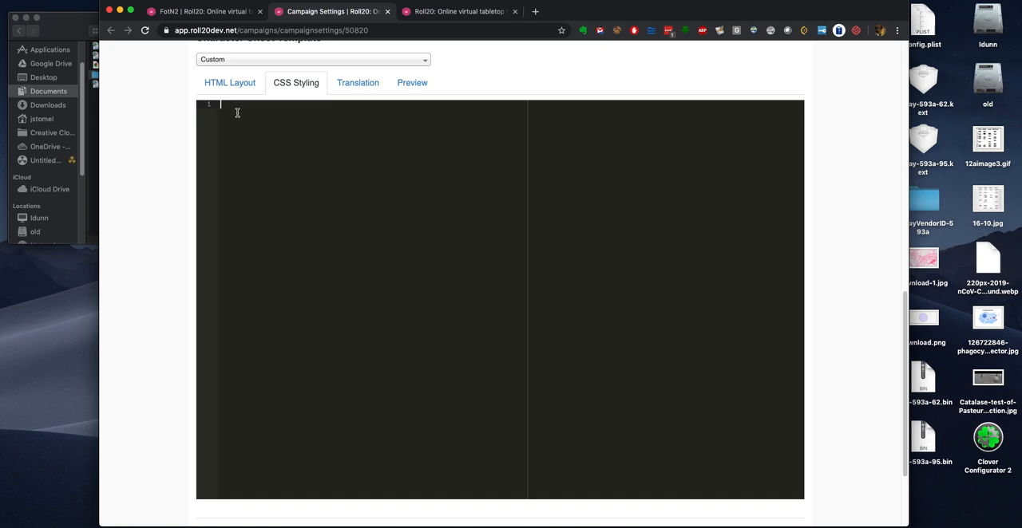
key("super+v")
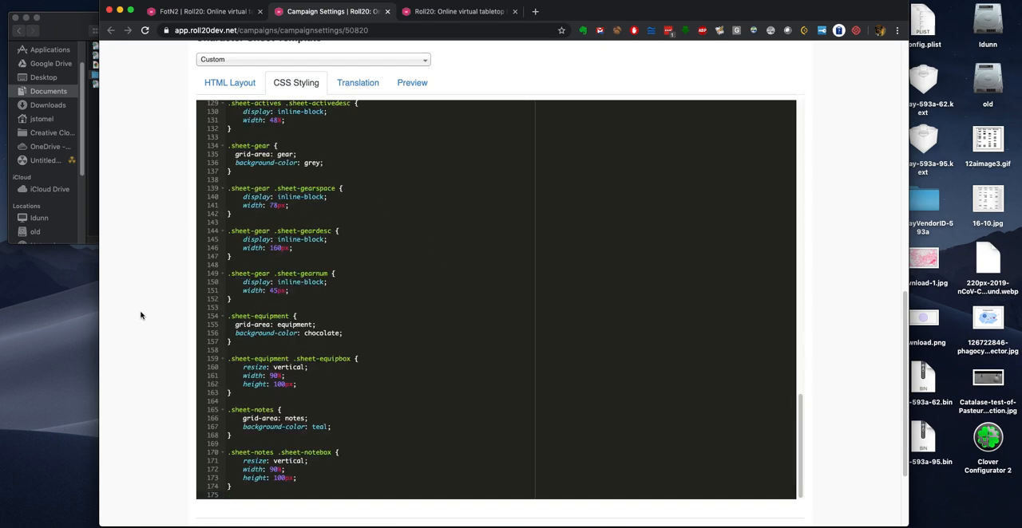
scroll(160, 287, "down", 3)
left_click(246, 413)
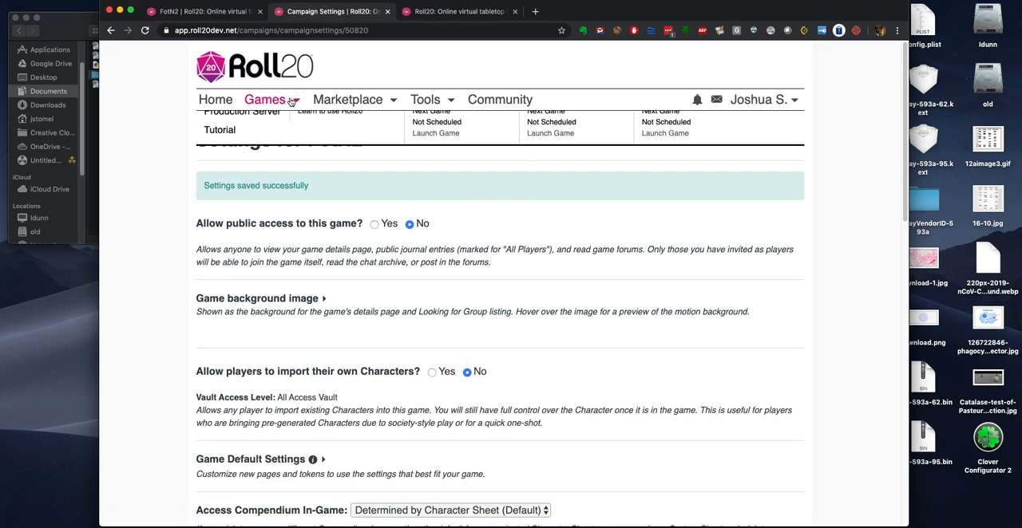
Step: Find the MapChange script in the API script library and import it into FotN2, accepting the import warning
left_click(459, 11)
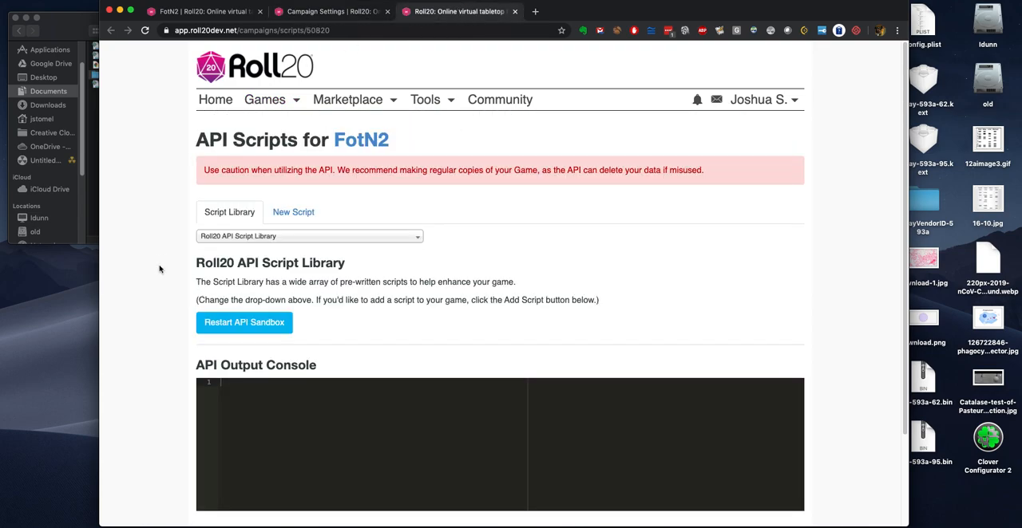
left_click(243, 237)
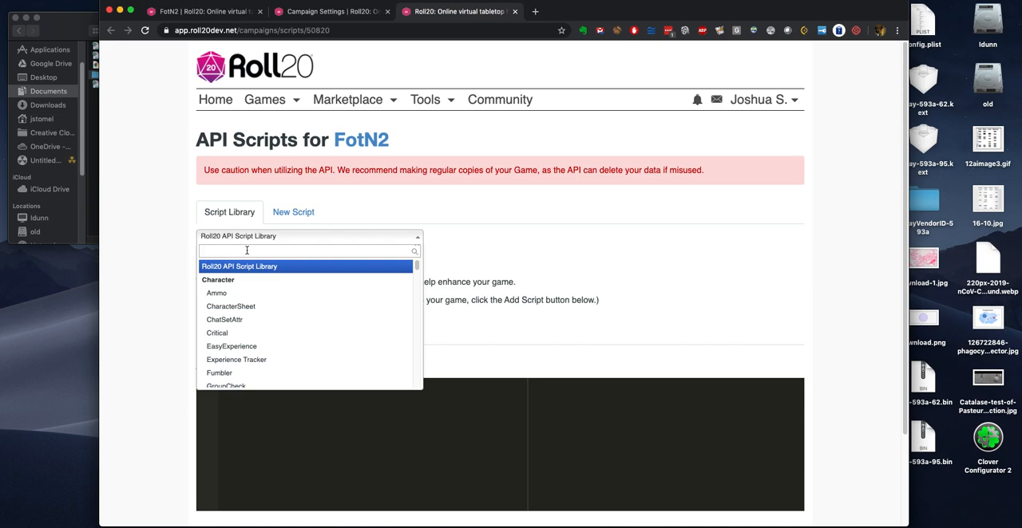
type("map")
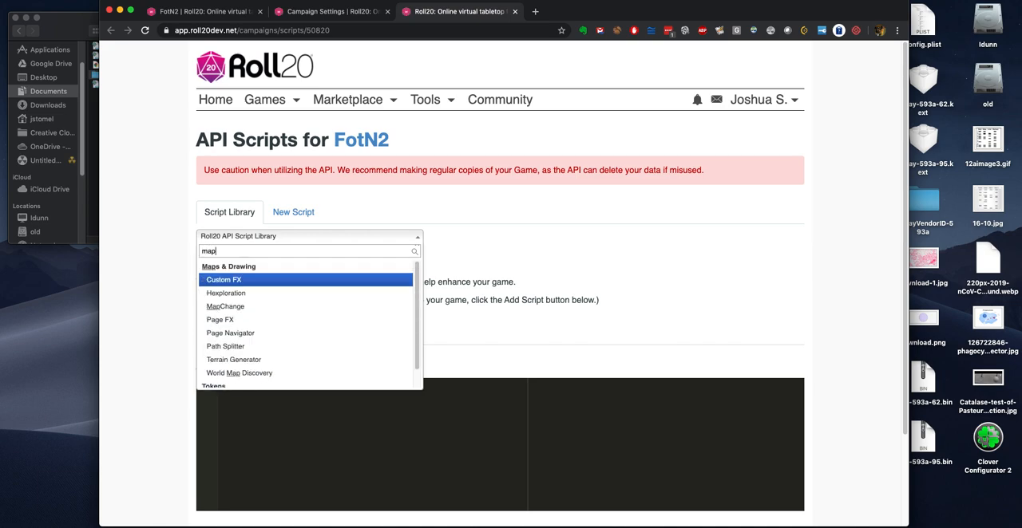
left_click(227, 305)
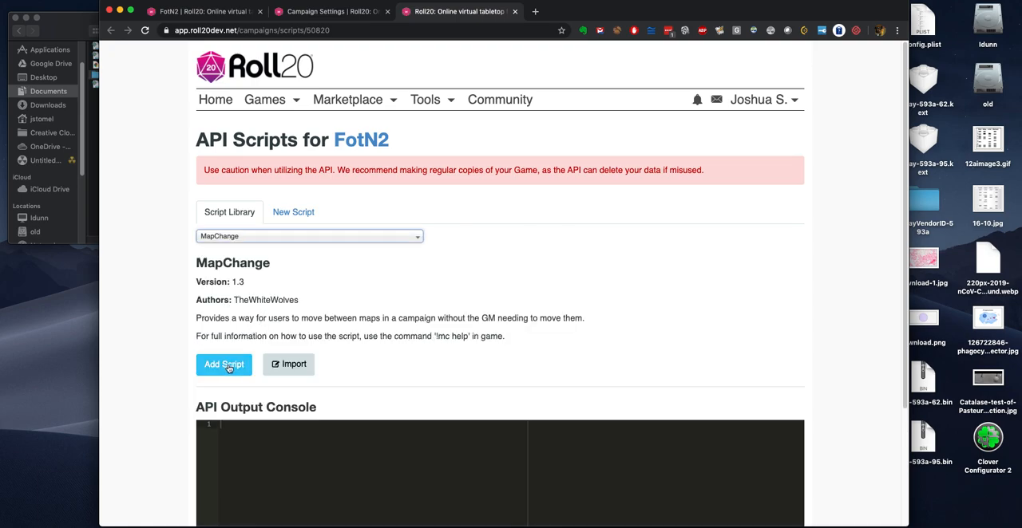
left_click(289, 365)
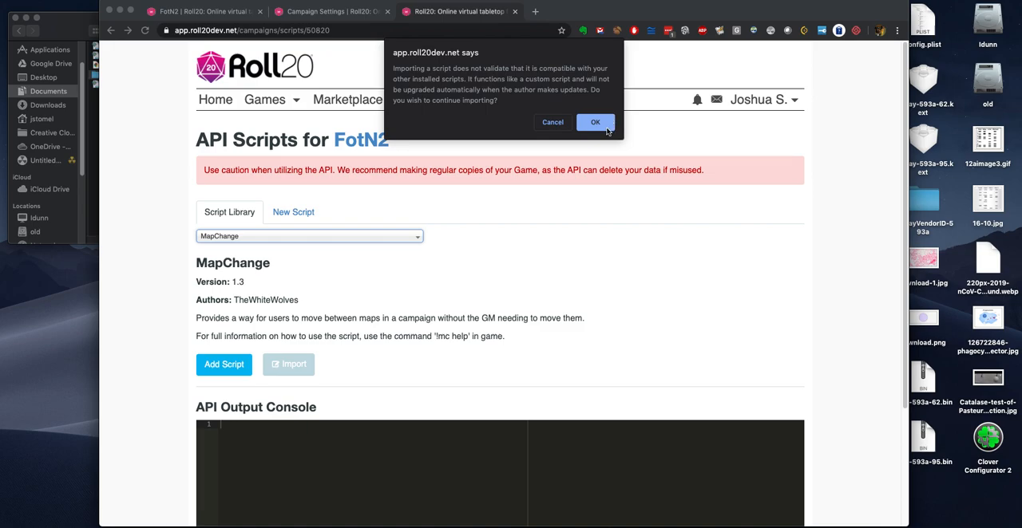
left_click(604, 128)
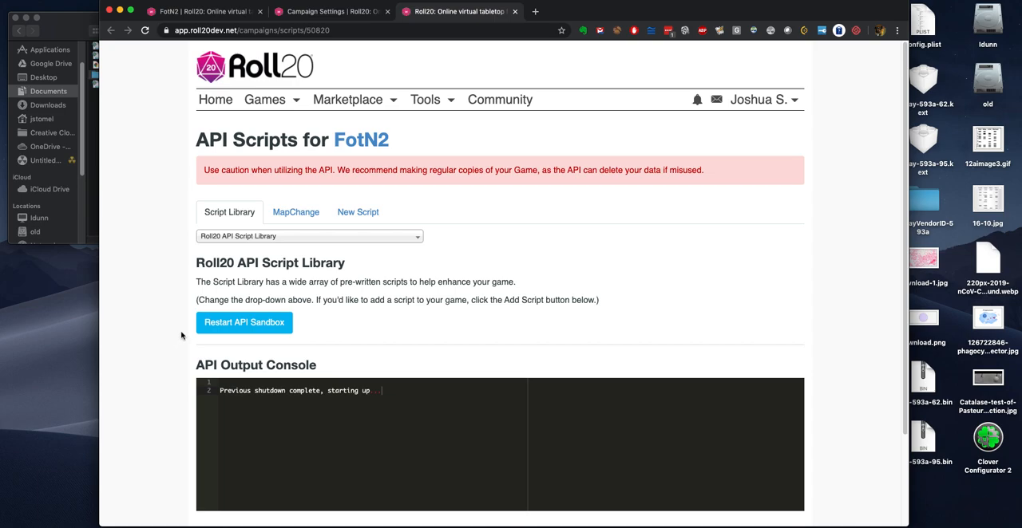
Step: Create a new API script named wyrd.js from the card-drawing code copied in the other app and save it
left_click(357, 213)
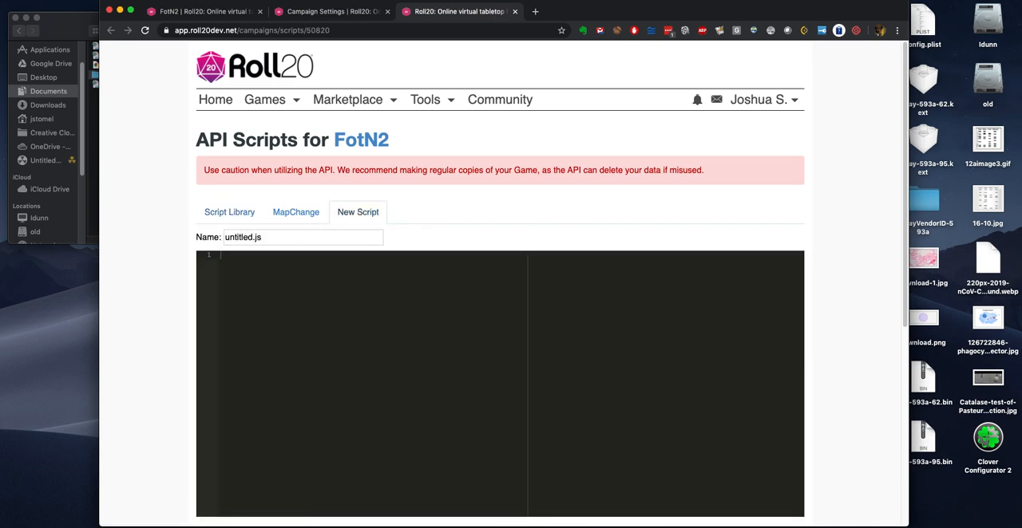
key("super+Tab")
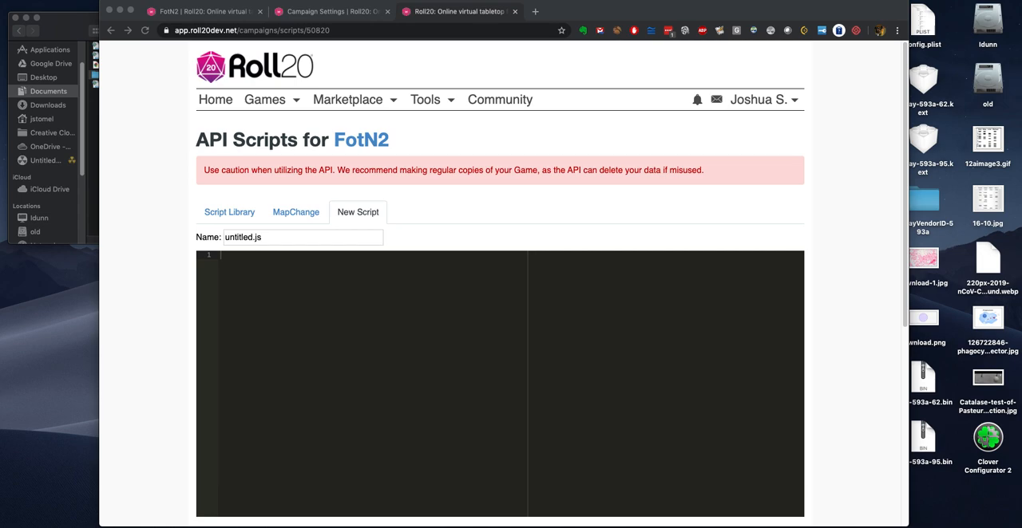
left_click(248, 261)
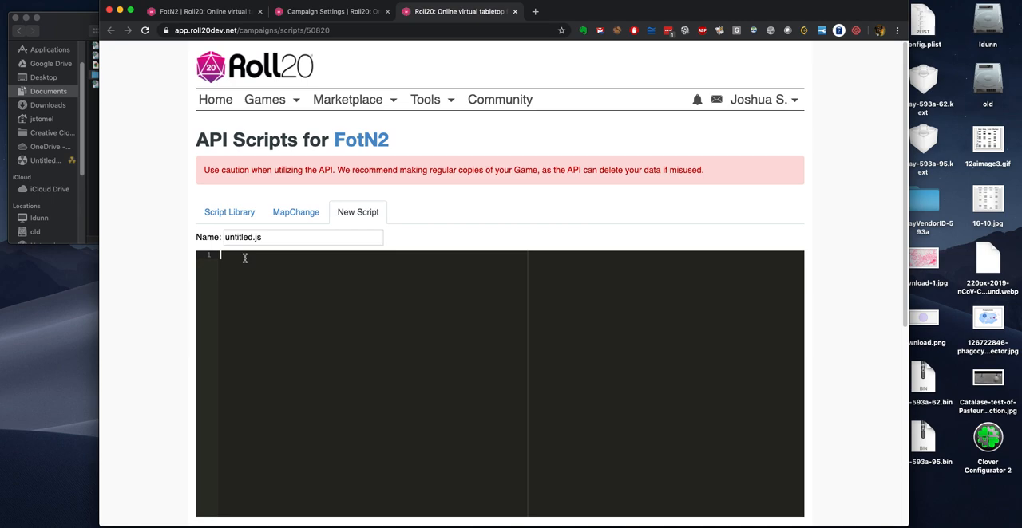
key("super+v")
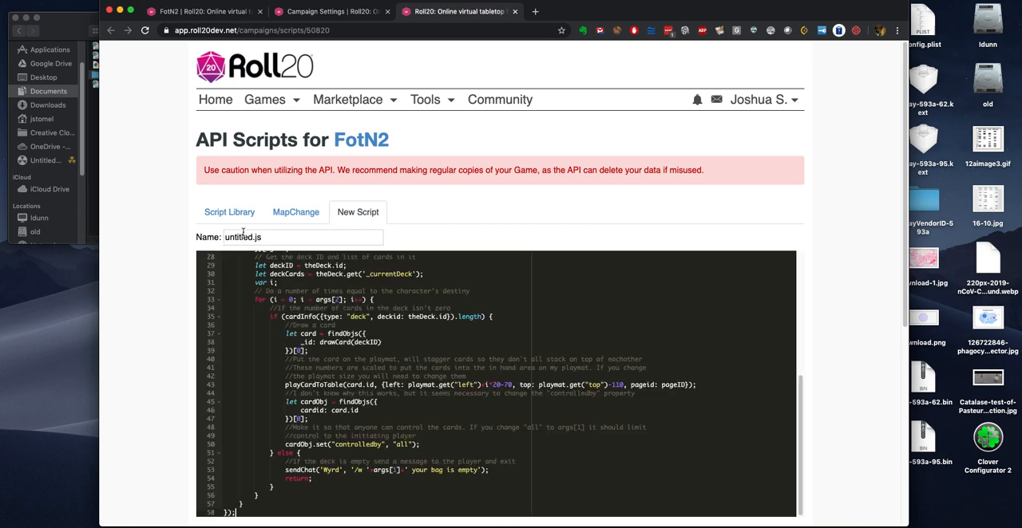
double_click(243, 232)
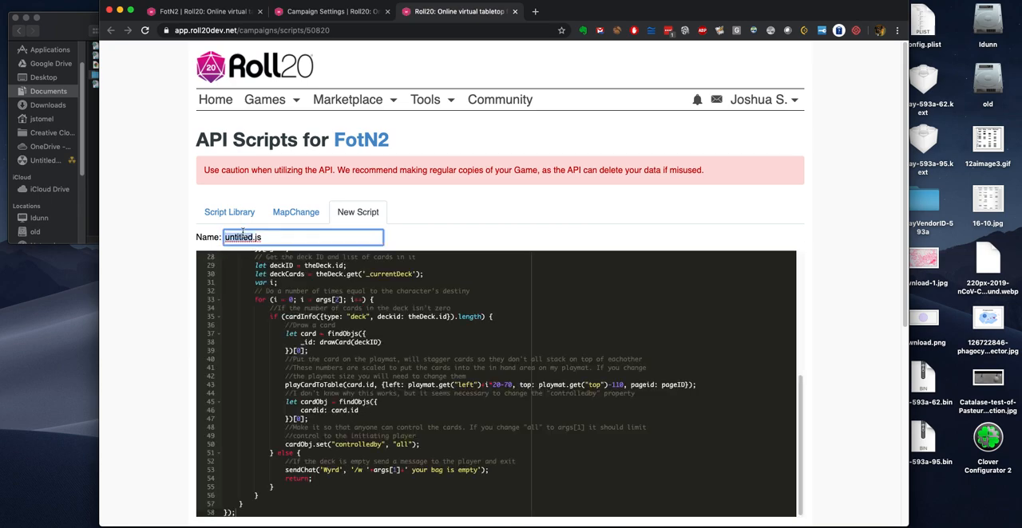
type("wyrd")
scroll(228, 395, "down", 3)
left_click(213, 429)
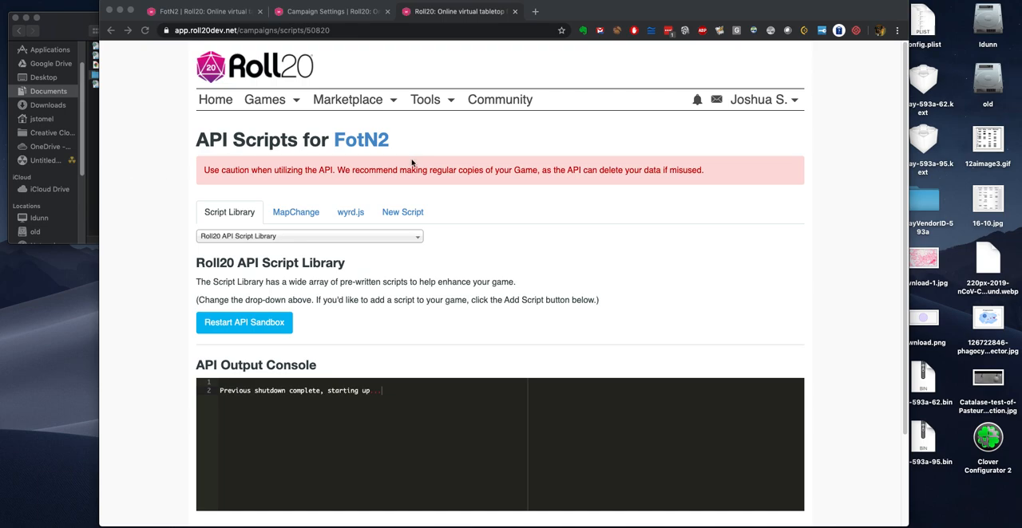
Step: Add another API script named cleanup.js, paste in the copied card recall and shuffle code, and save it
left_click(402, 214)
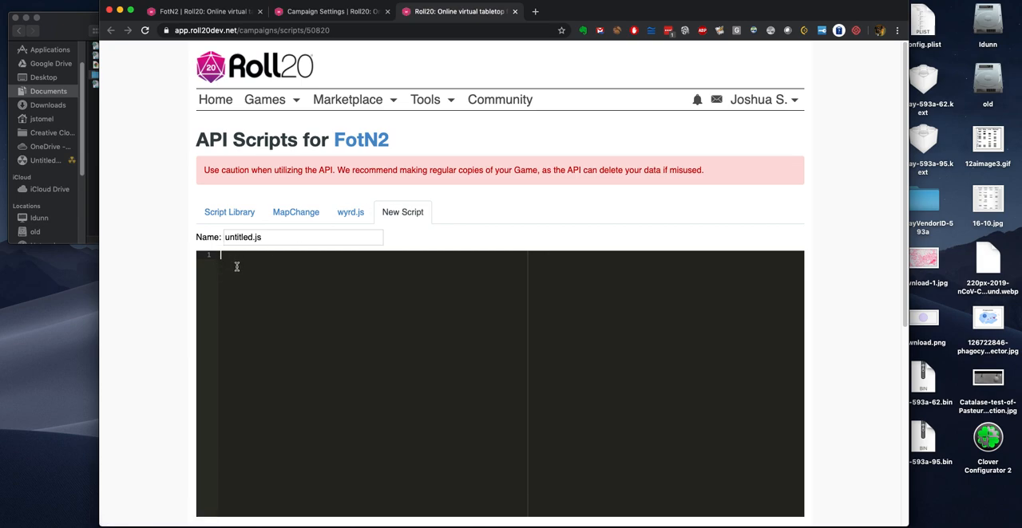
key("super+v")
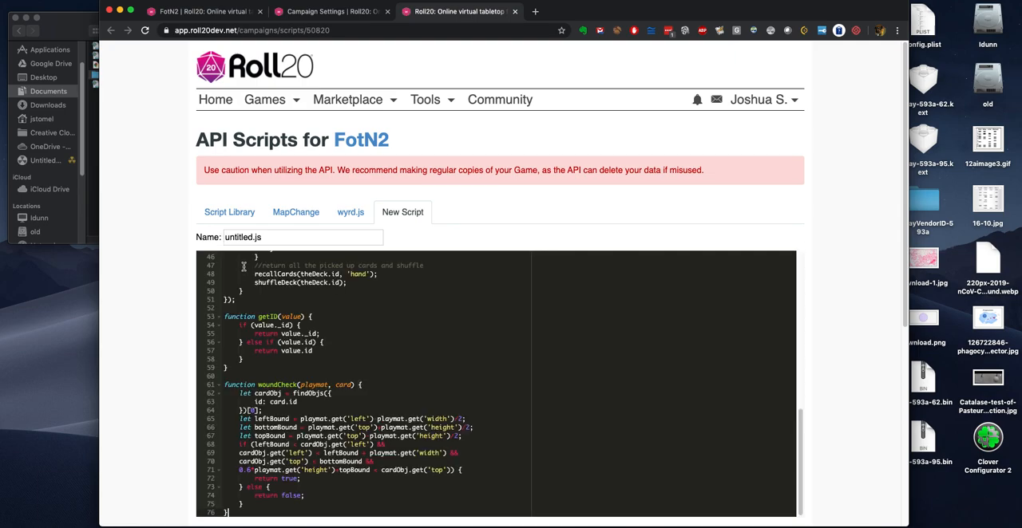
scroll(192, 415, "down", 3)
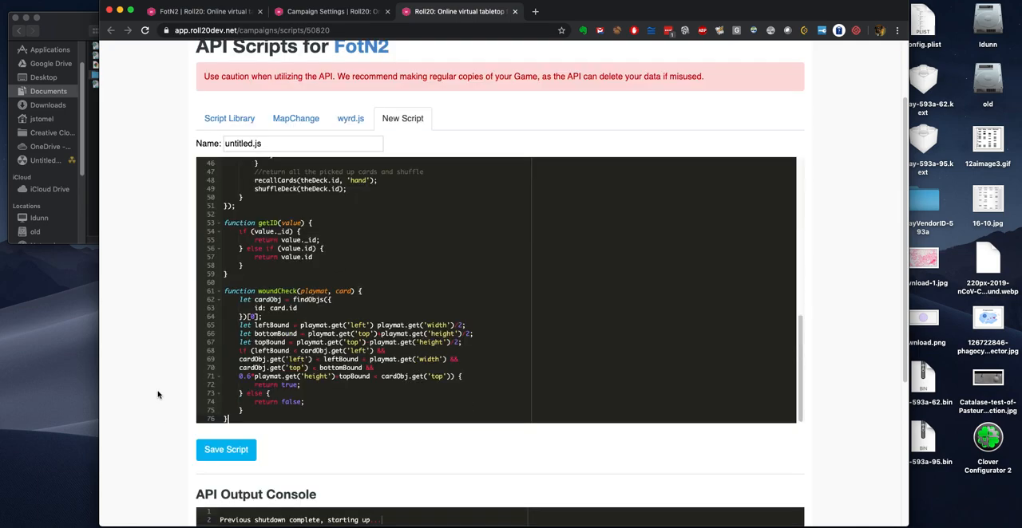
double_click(235, 144)
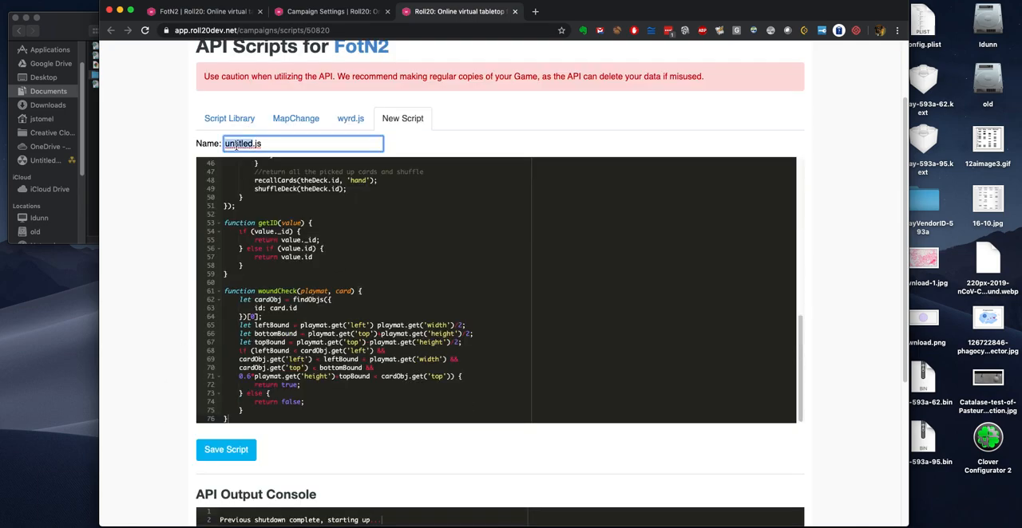
type("cleanup")
left_click(217, 453)
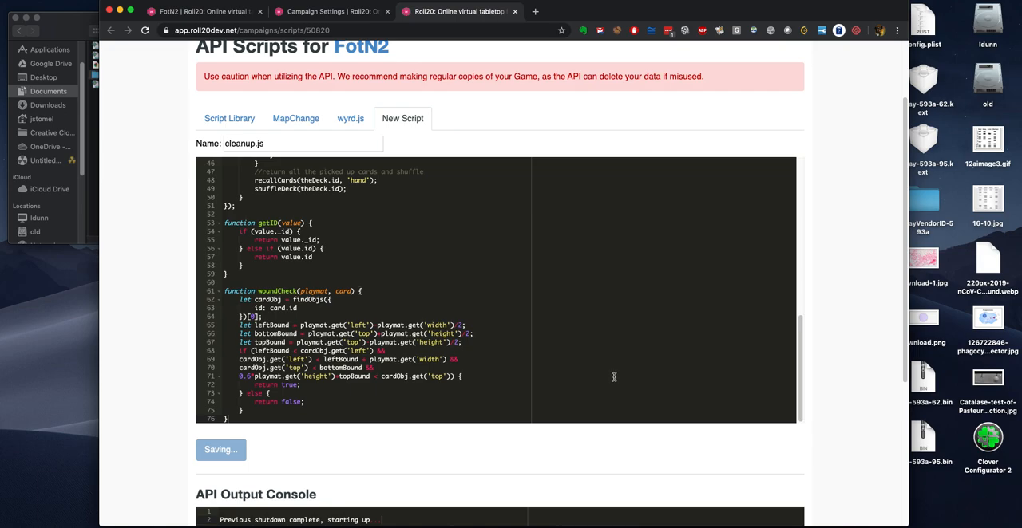
Step: Return to the FotN2 game details page and launch the game
left_click(332, 11)
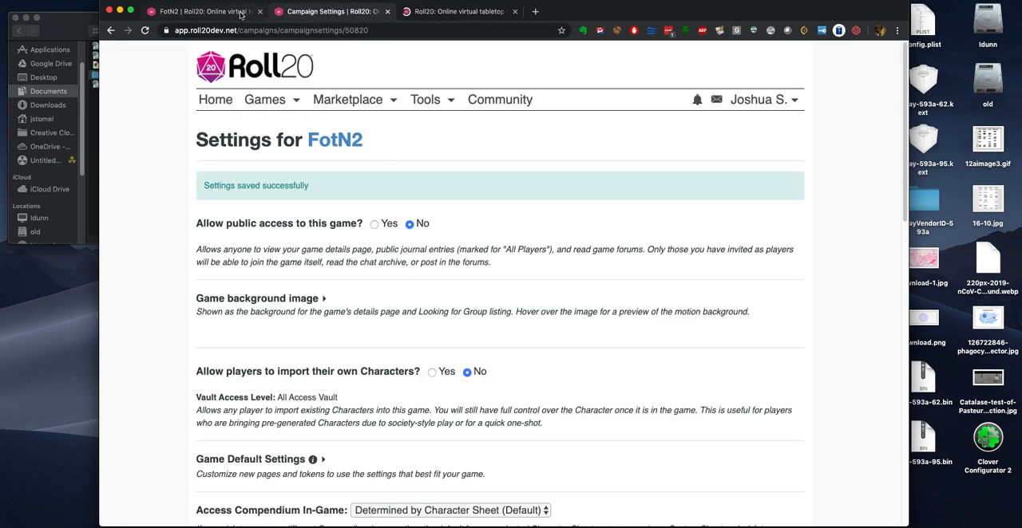
left_click(241, 14)
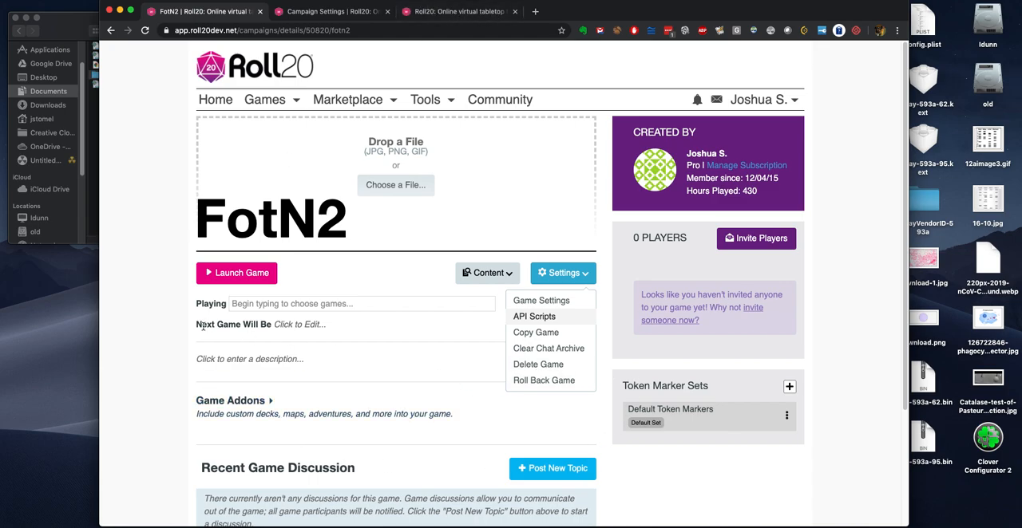
left_click(236, 275)
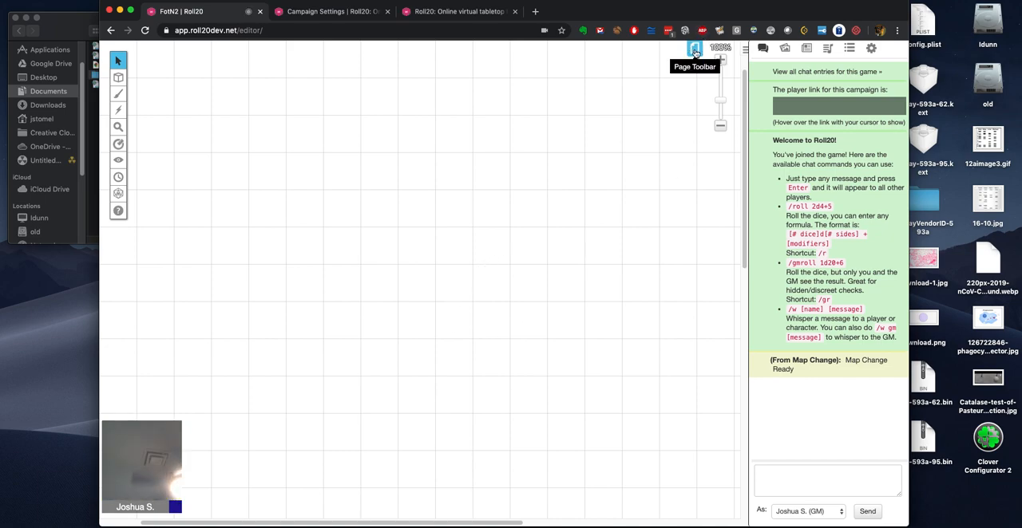
Step: Set the broadcast to other players to Nothing (disable) in the video and audio chat options and reconnect
left_click(871, 50)
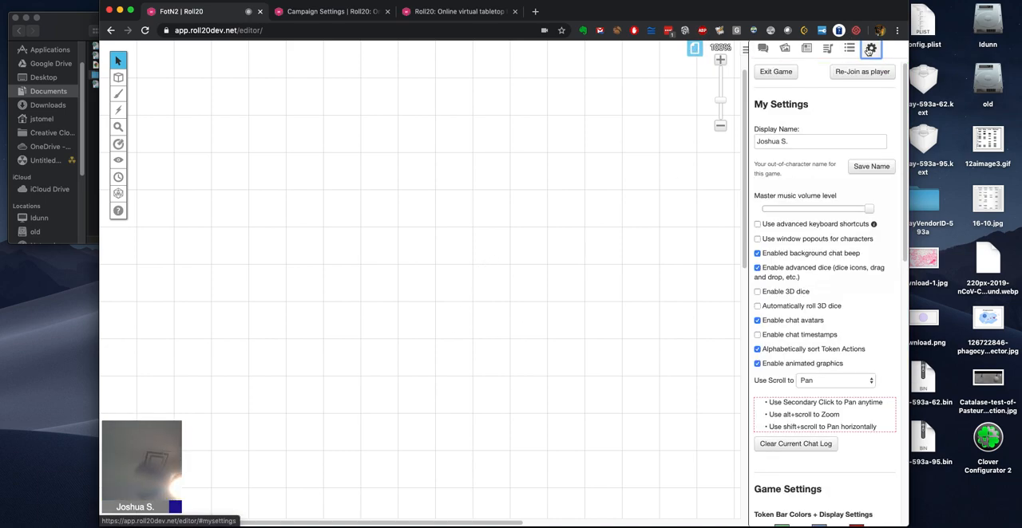
scroll(786, 399, "down", 5)
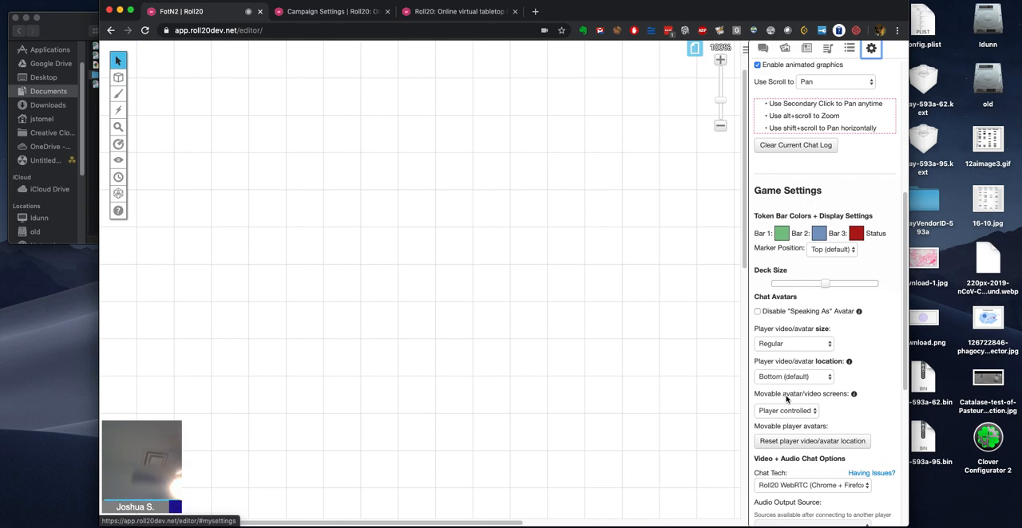
scroll(788, 403, "down", 3)
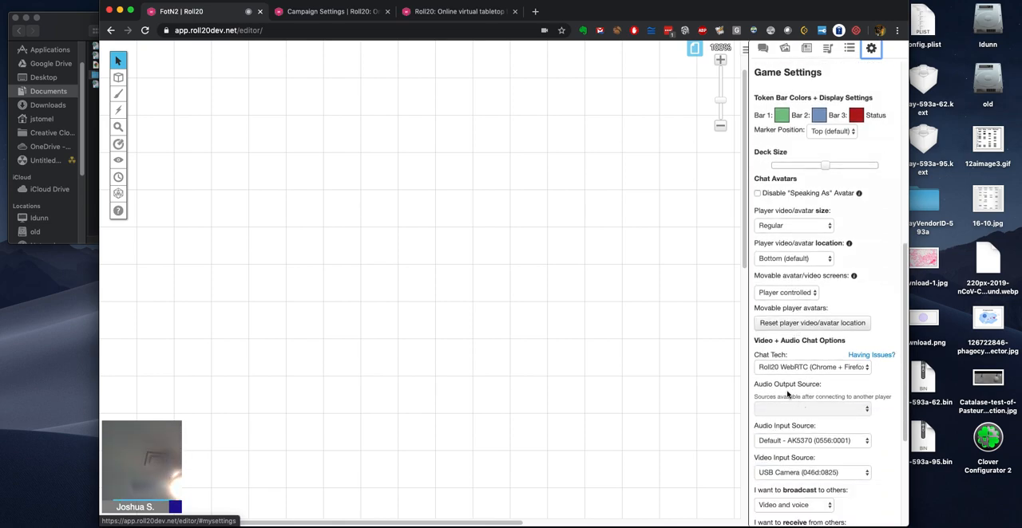
scroll(791, 431, "down", 2)
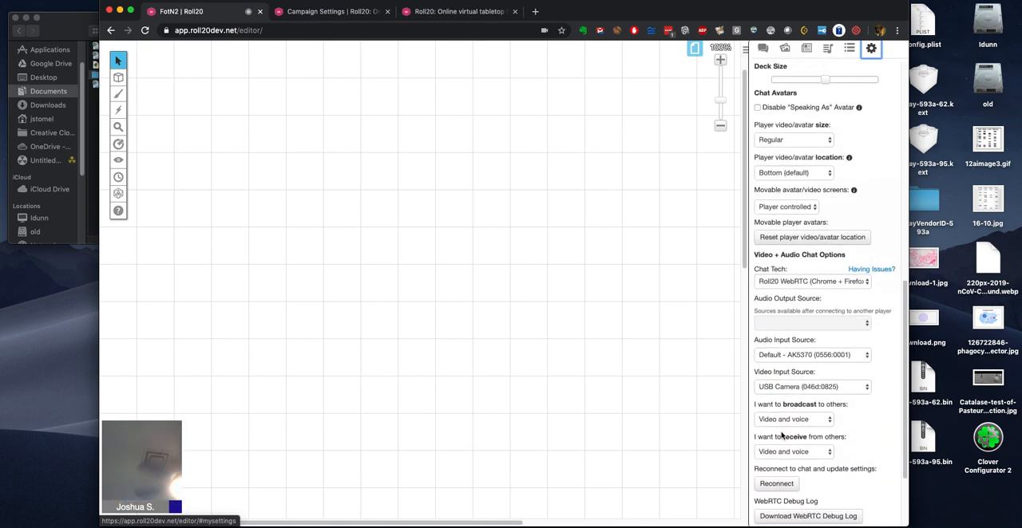
left_click(784, 419)
left_click(789, 448)
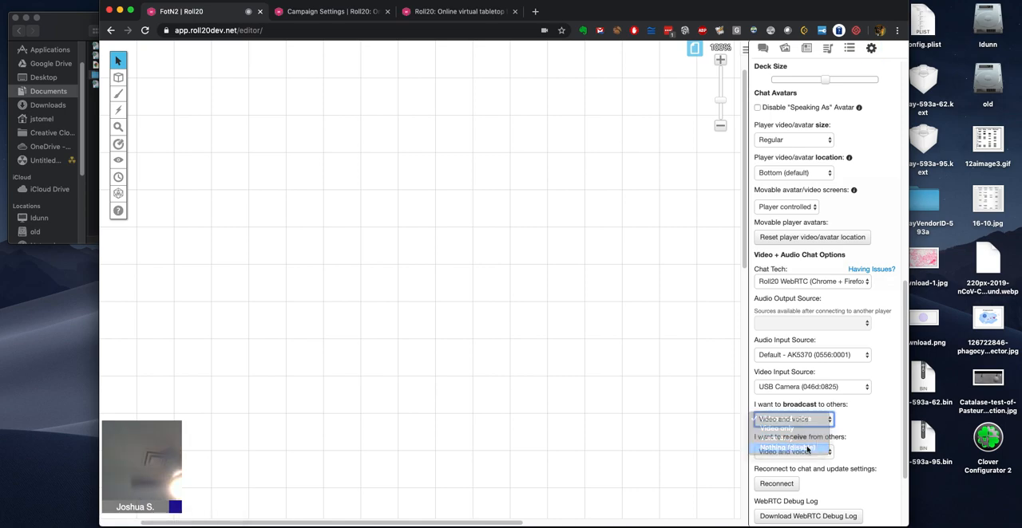
left_click(776, 485)
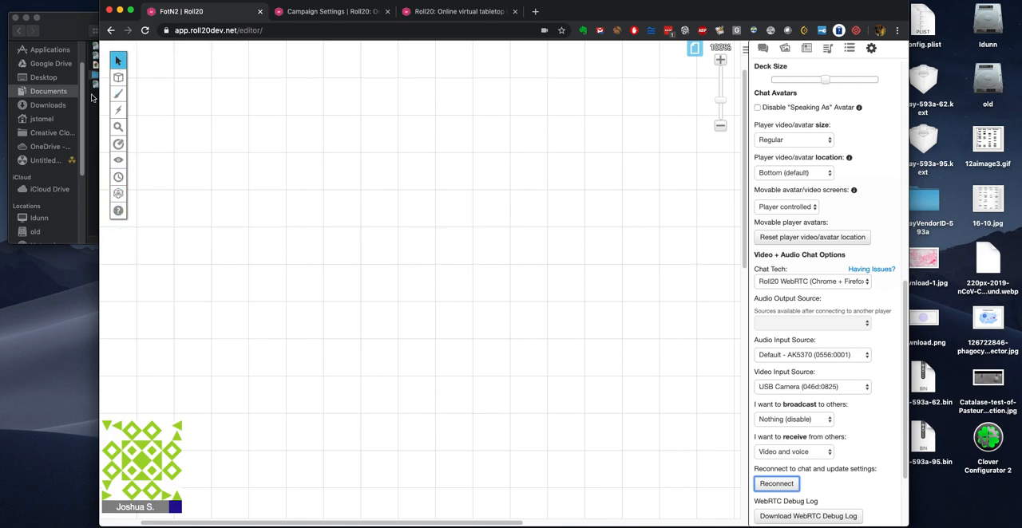
Step: Create a new page named Playmats and open its page settings
left_click(698, 50)
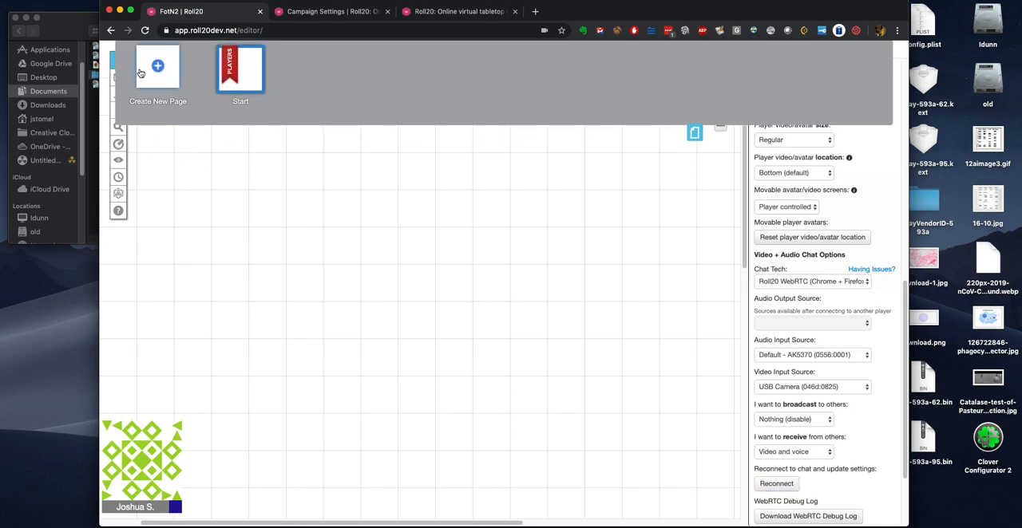
left_click(158, 80)
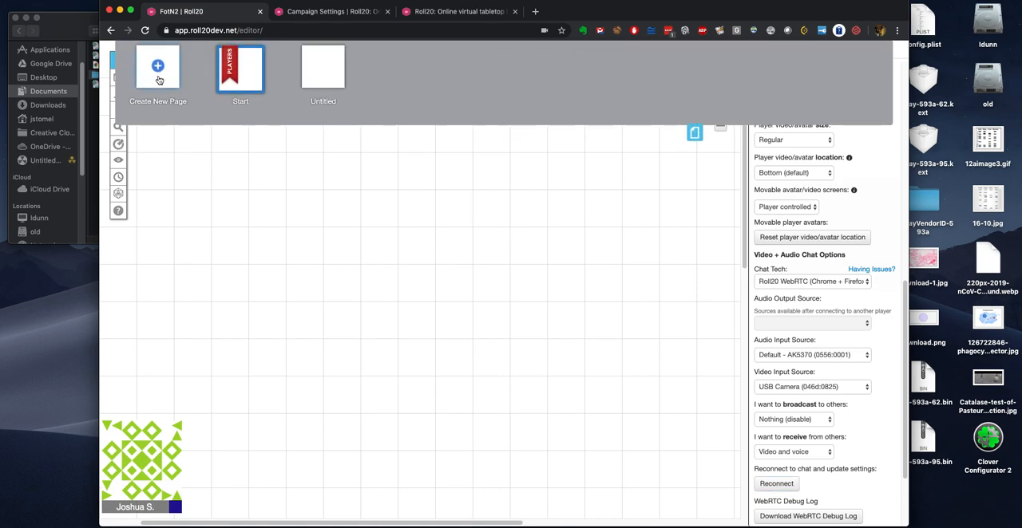
left_click(324, 101)
double_click(301, 96)
type("Playmats")
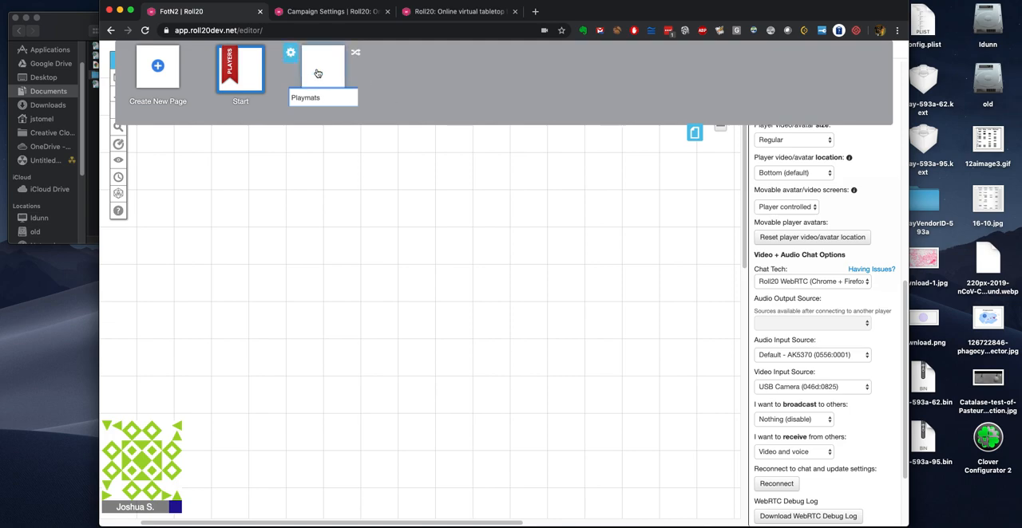
left_click(290, 53)
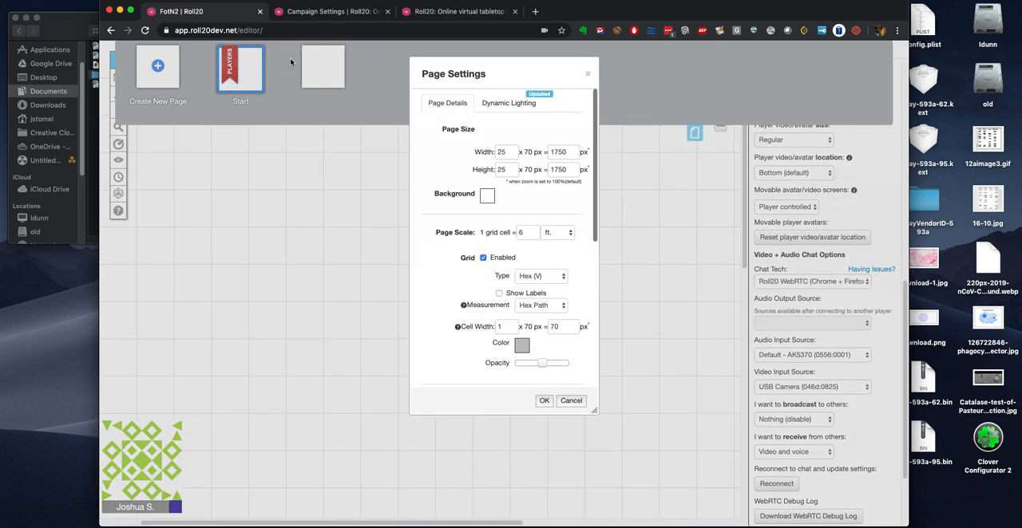
Step: Disable the grid in the new page's settings, confirm, and switch the tabletop to that page
left_click(483, 257)
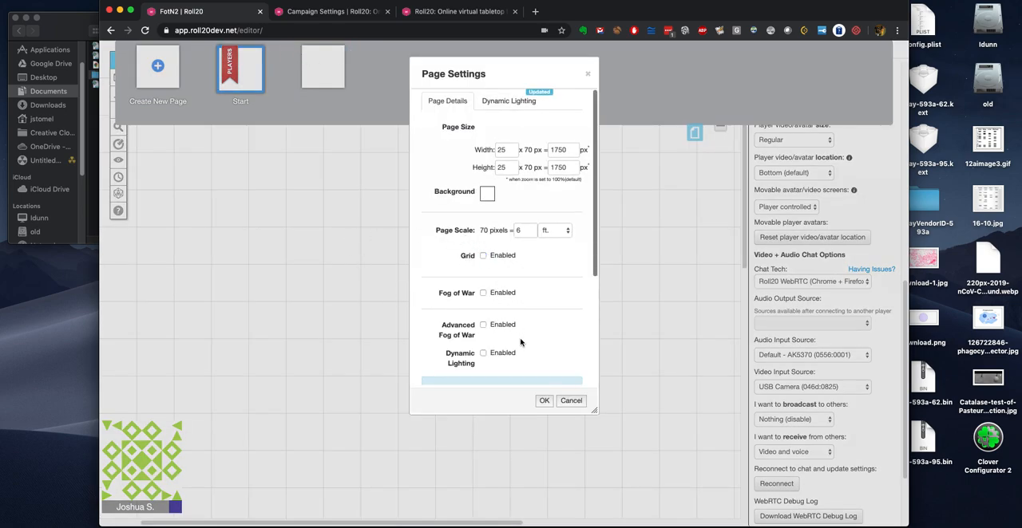
left_click(545, 401)
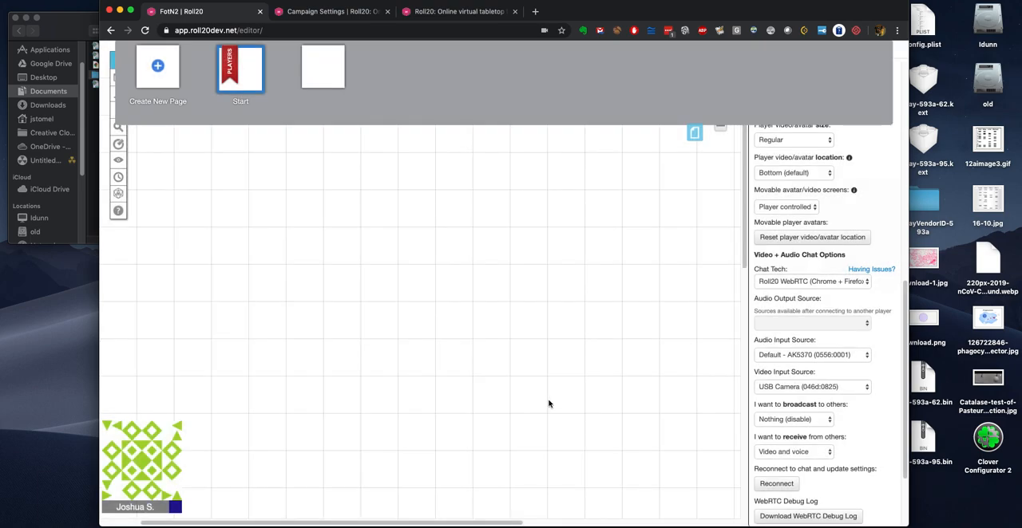
left_click(327, 81)
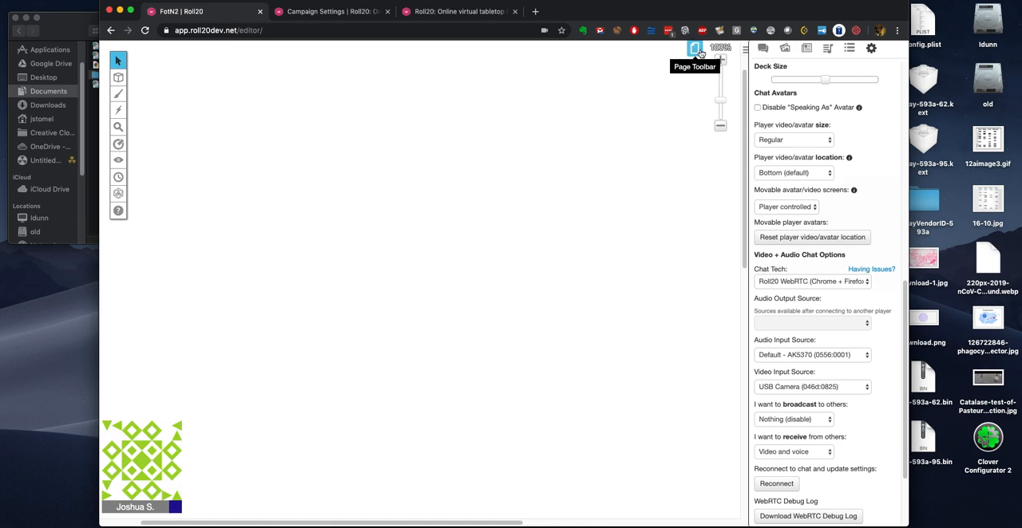
Step: Review the new page's details and dynamic lighting options in its page settings, leaving without changes
left_click(685, 44)
left_click(294, 56)
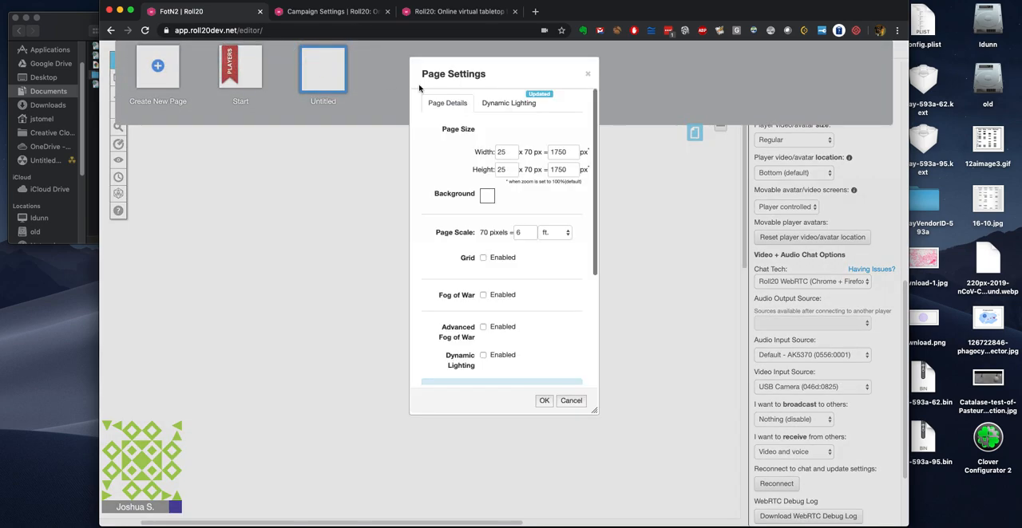
scroll(478, 183, "down", 5)
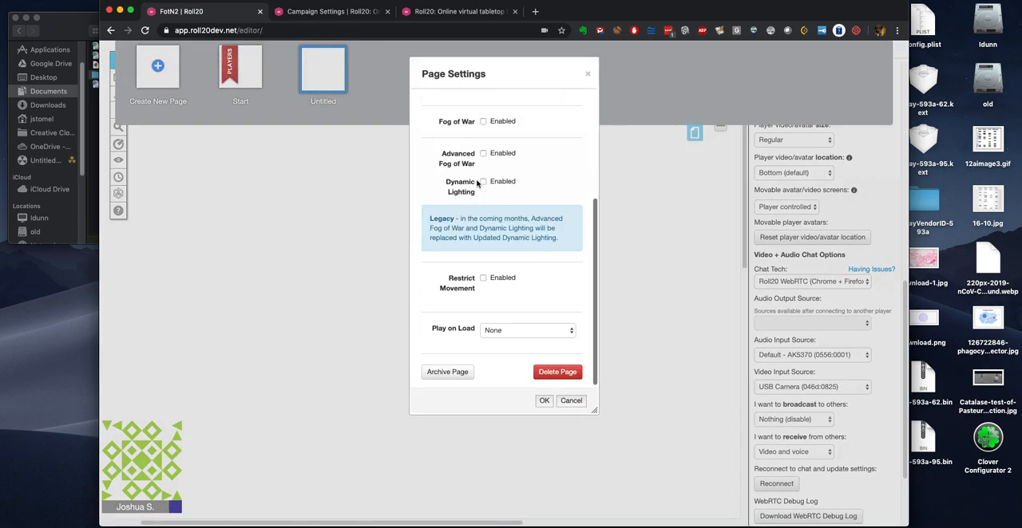
scroll(481, 173, "up", 5)
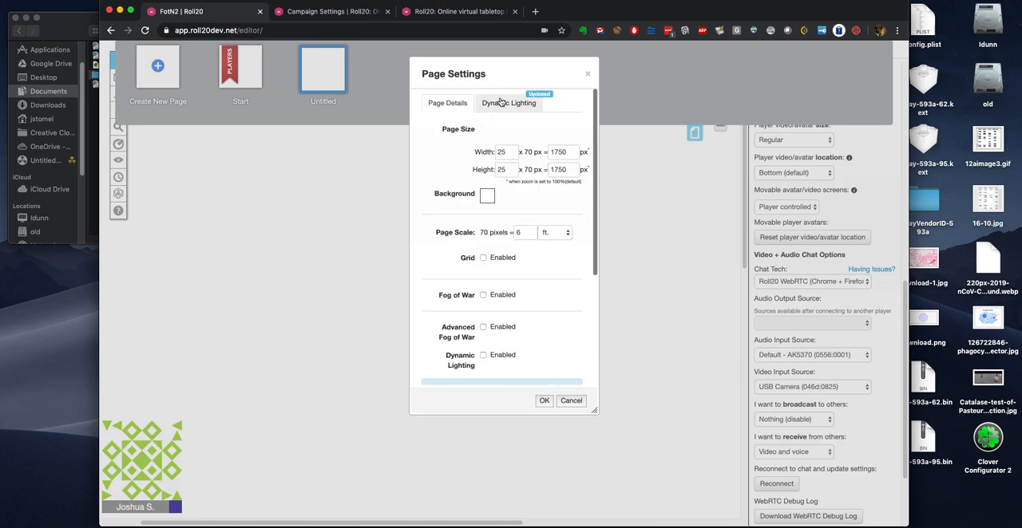
left_click(499, 103)
left_click(448, 104)
left_click(580, 406)
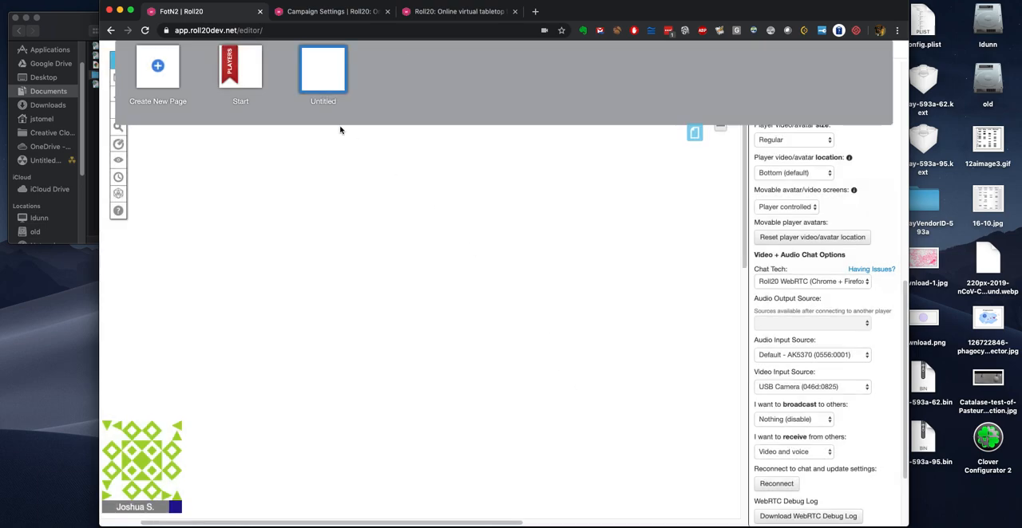
Step: Rename the untitled page as Playmats and switch the tabletop back to the Start page
left_click(323, 99)
double_click(312, 97)
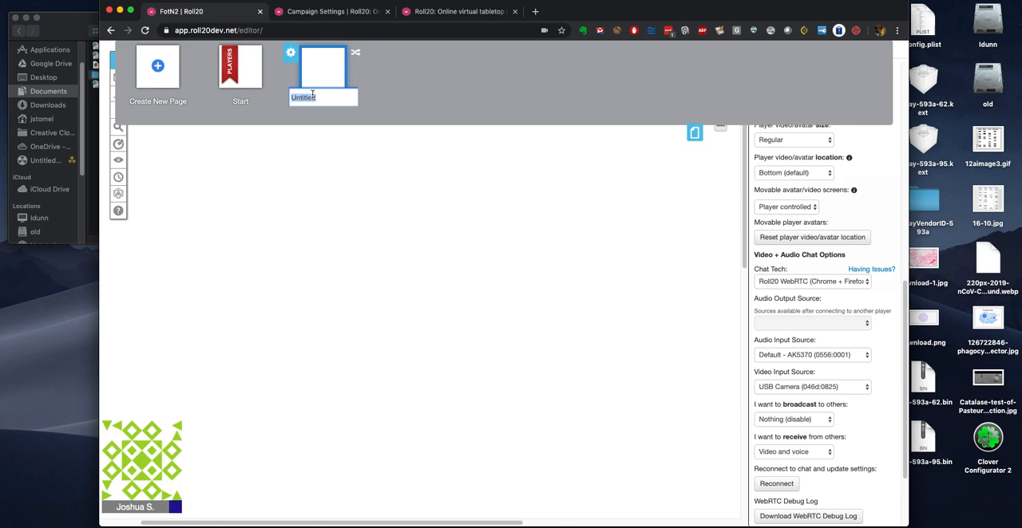
type("Playmats")
key("Return")
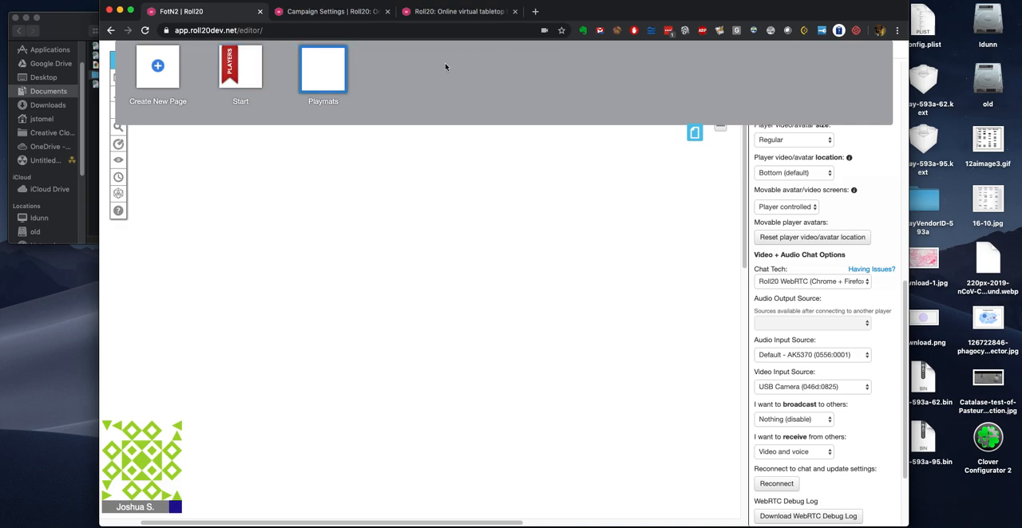
left_click(246, 59)
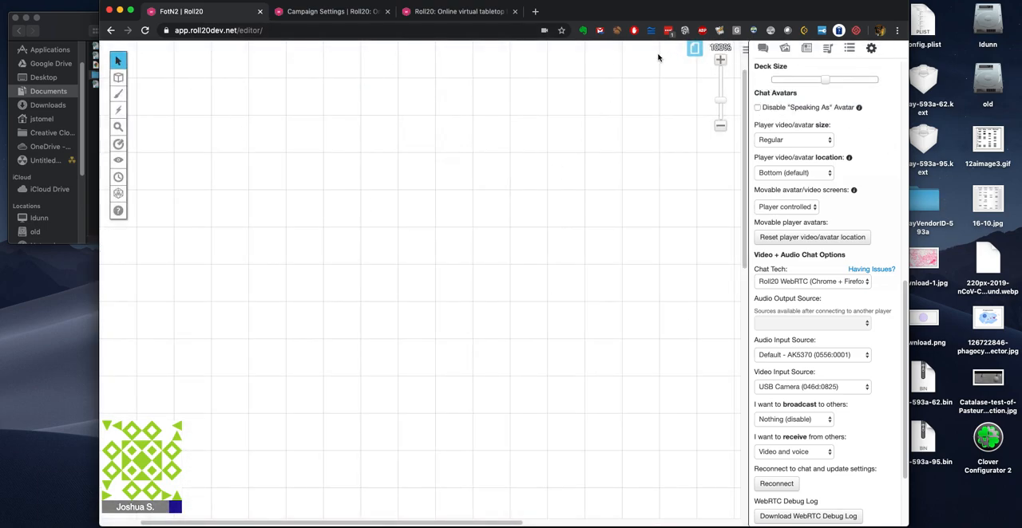
Step: Add a new character to the journal
left_click(785, 48)
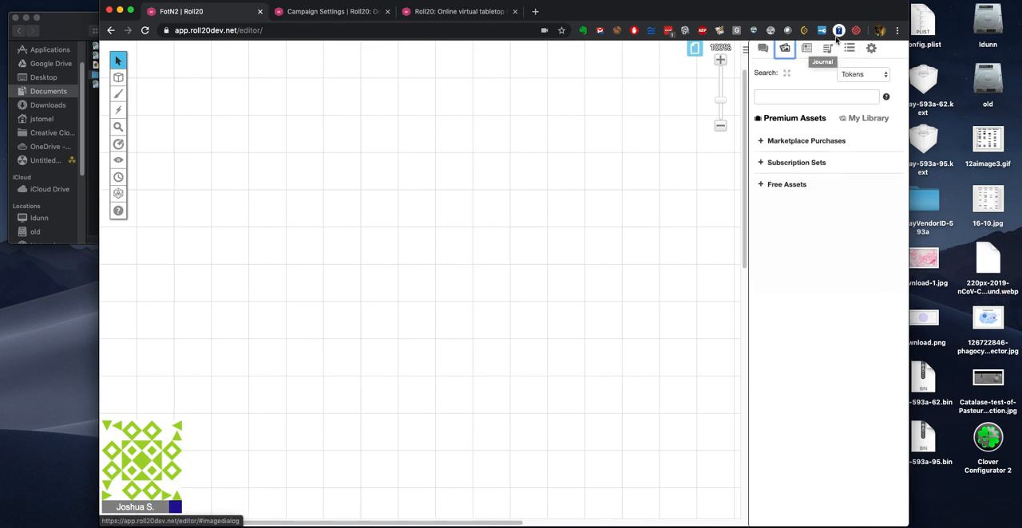
left_click(808, 50)
left_click(785, 49)
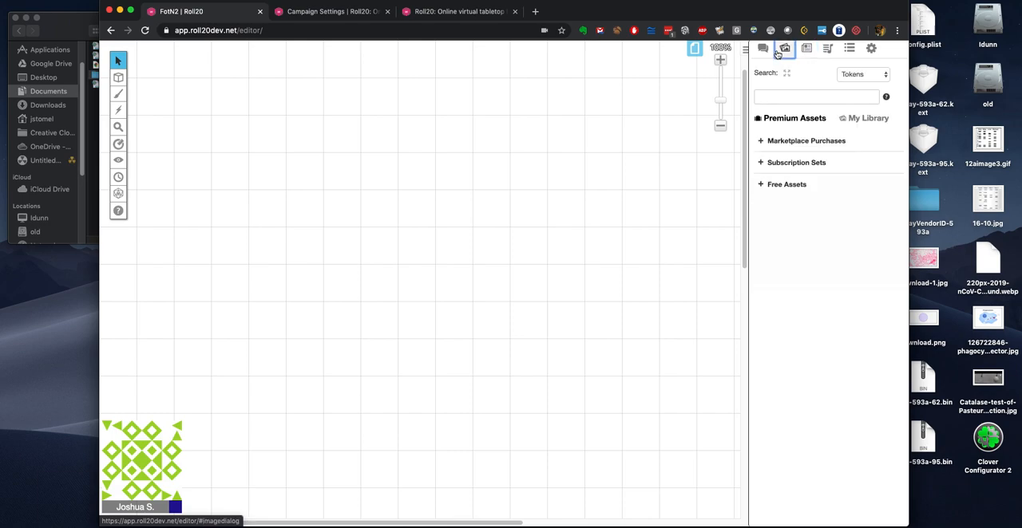
left_click(808, 49)
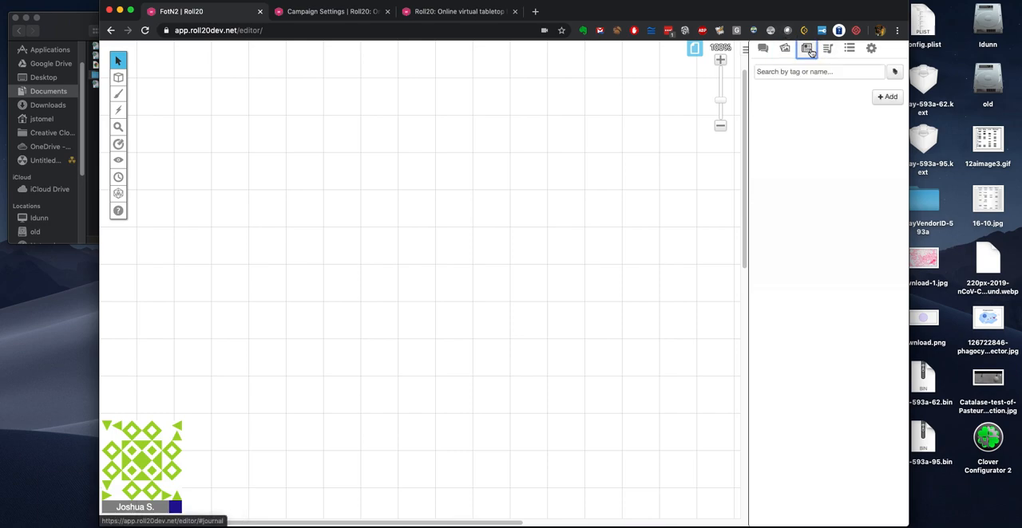
left_click(888, 96)
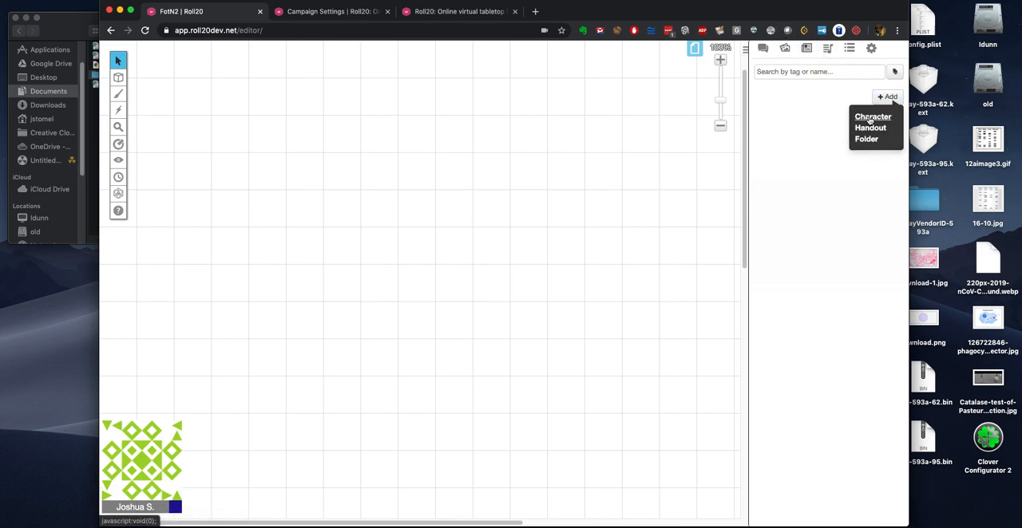
left_click(872, 118)
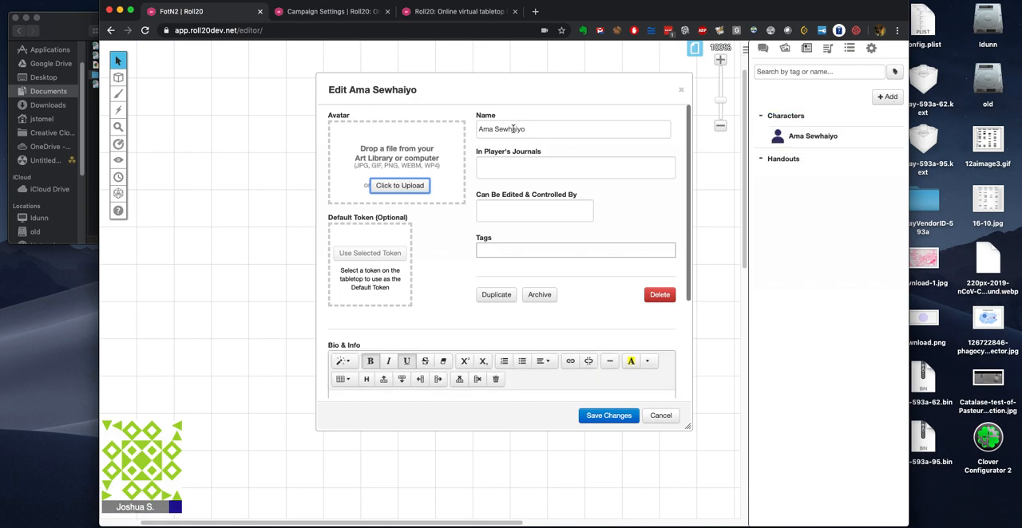
Step: Enter the new character's name and save the changes
triple_click(513, 129)
type("Bob")
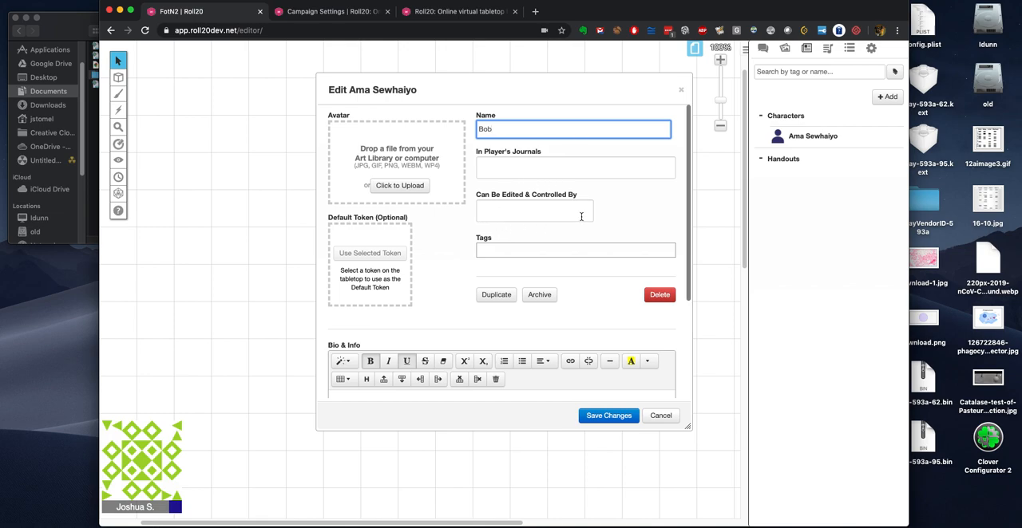
scroll(437, 265, "down", 3)
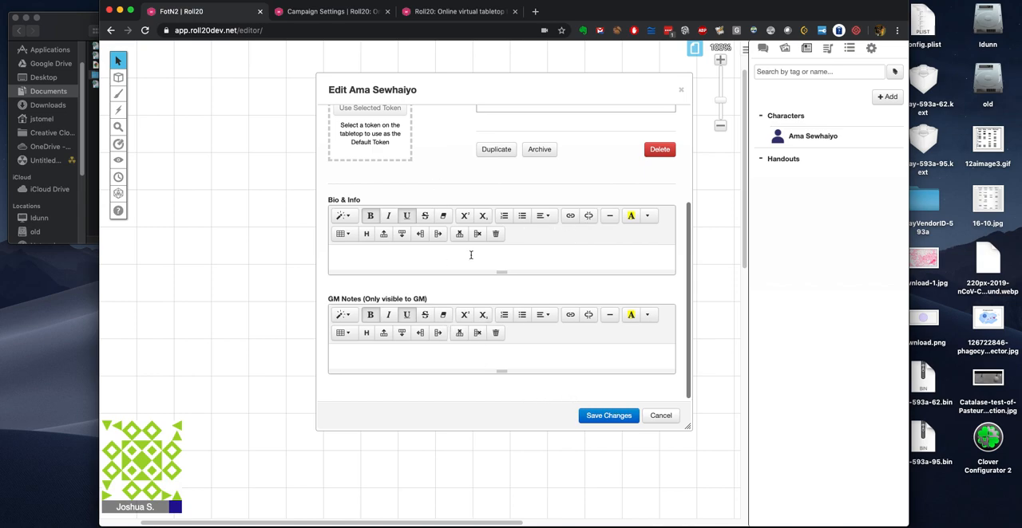
scroll(471, 255, "up", 3)
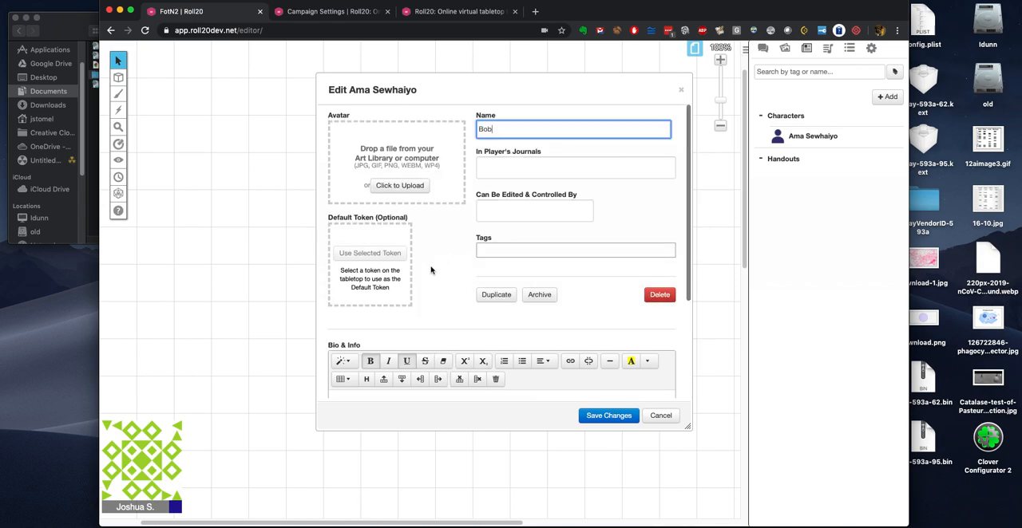
left_click(615, 417)
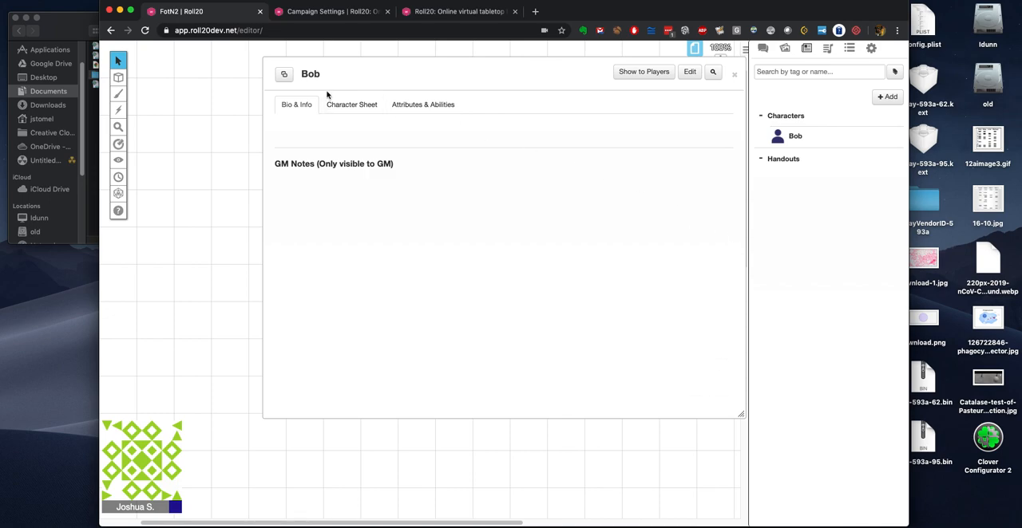
Step: Look through the new character's sheet and fill in the player's name
left_click(350, 104)
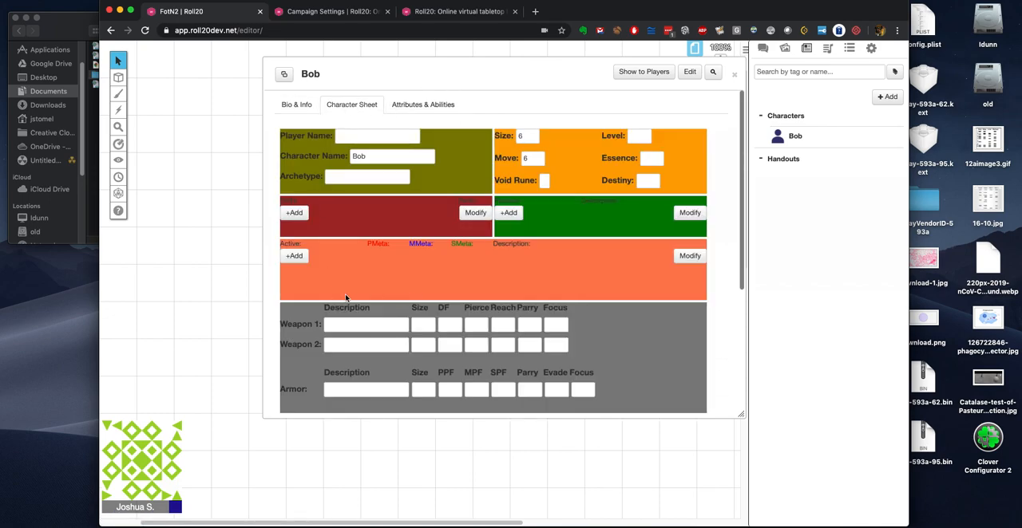
scroll(343, 287, "down", 5)
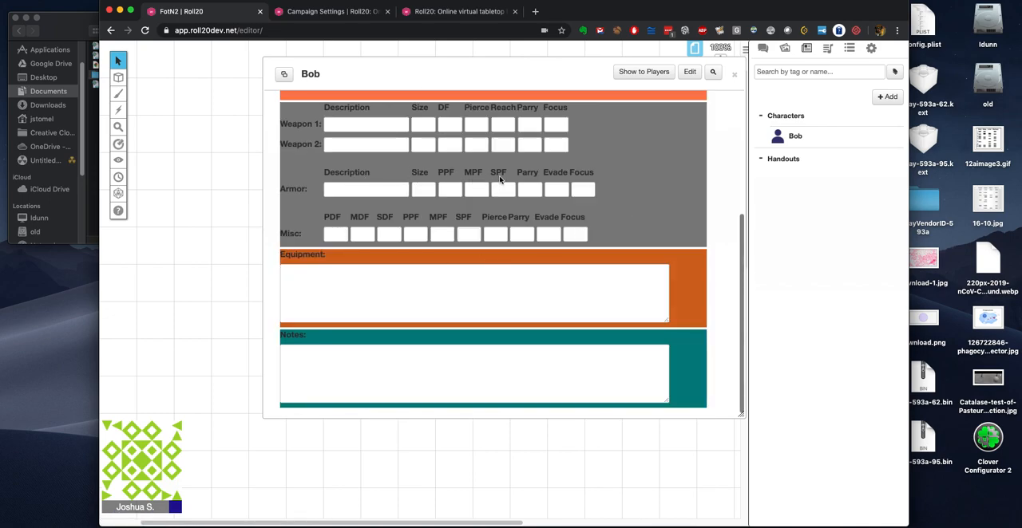
scroll(427, 178, "up", 5)
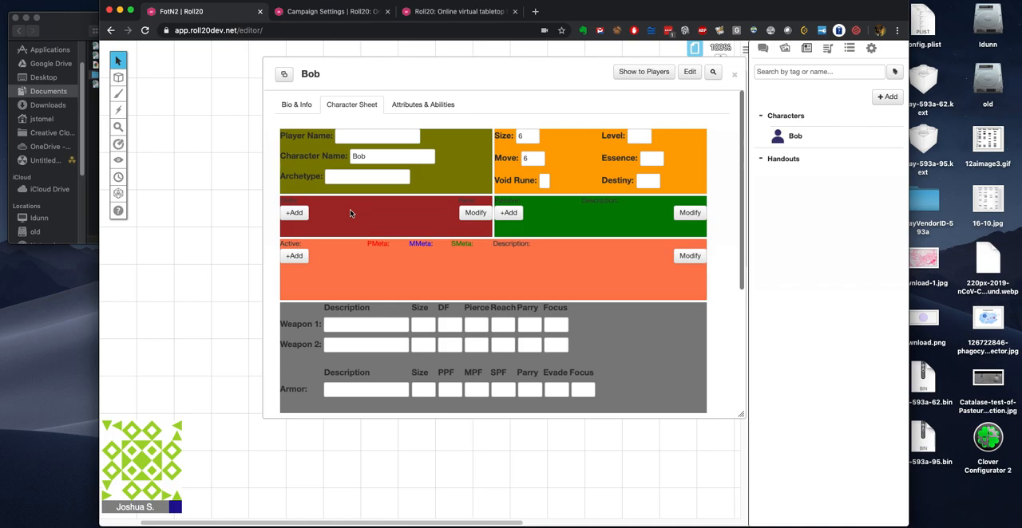
left_click(357, 137)
type("Steve")
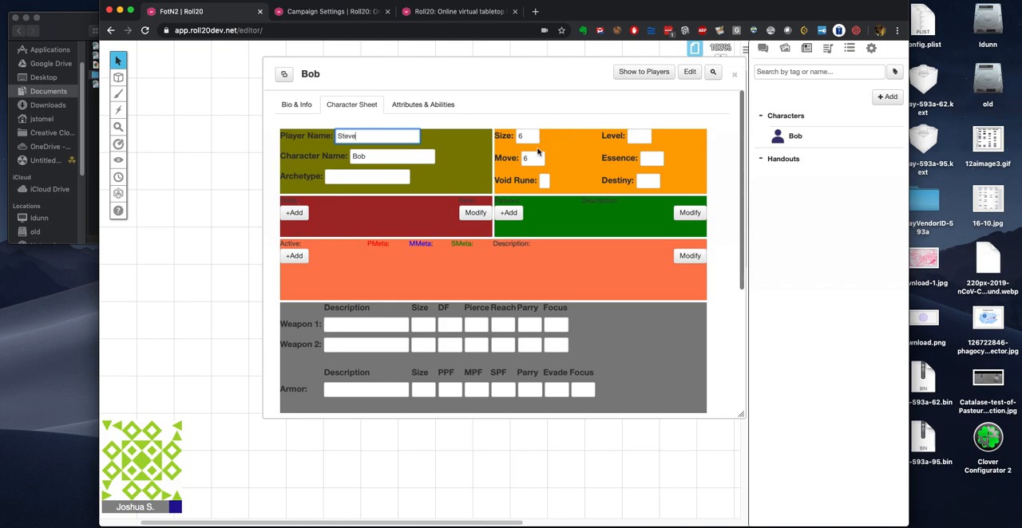
Step: Set the character's Void Rune to P, Level to 9, Essence to 5 and Destiny to 2
left_click(542, 182)
type("P")
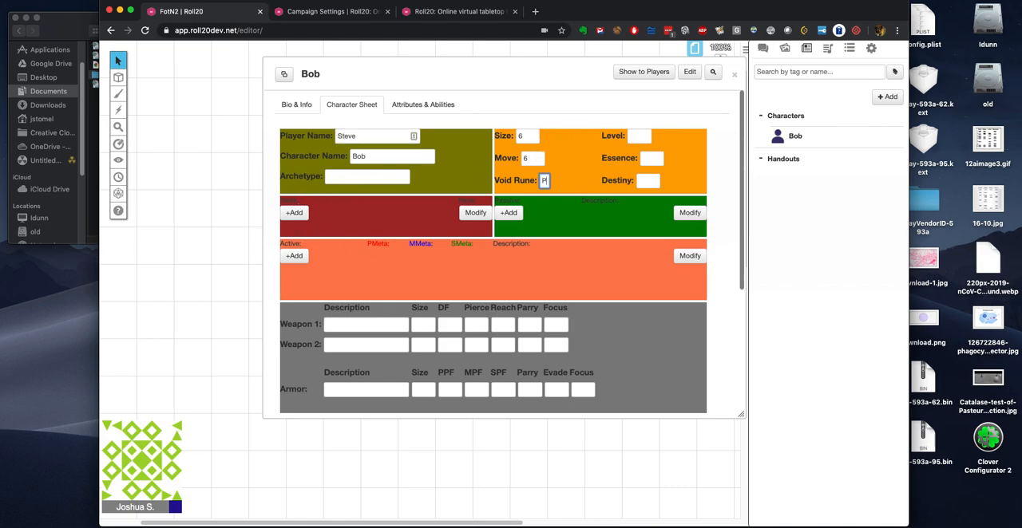
left_click(645, 136)
type("5")
left_click(646, 136)
left_click(648, 136)
left_click(659, 158)
left_click(660, 158)
left_click(659, 158)
left_click(660, 158)
left_click(659, 158)
left_click(655, 181)
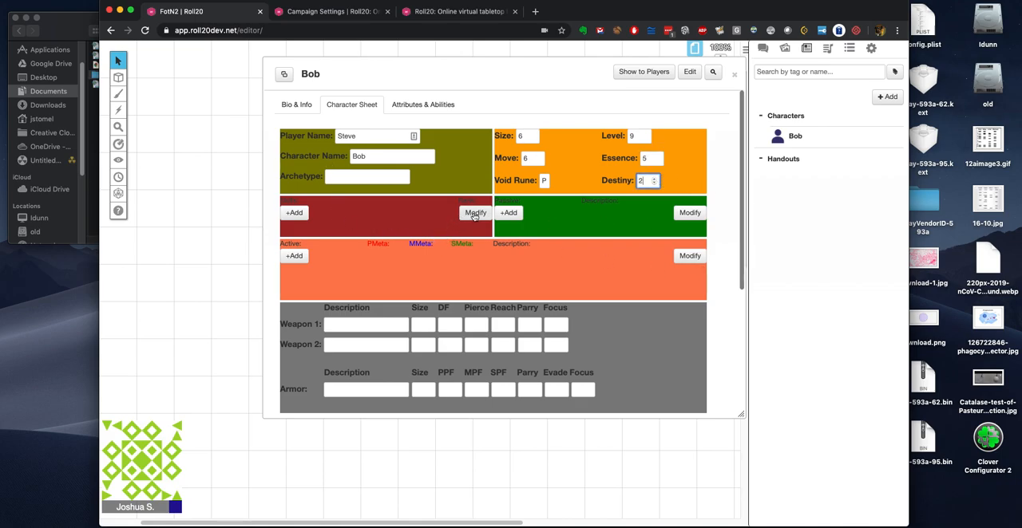
Step: Add an Intimidate entry with a value of 3 to the red section of the character sheet
left_click(475, 214)
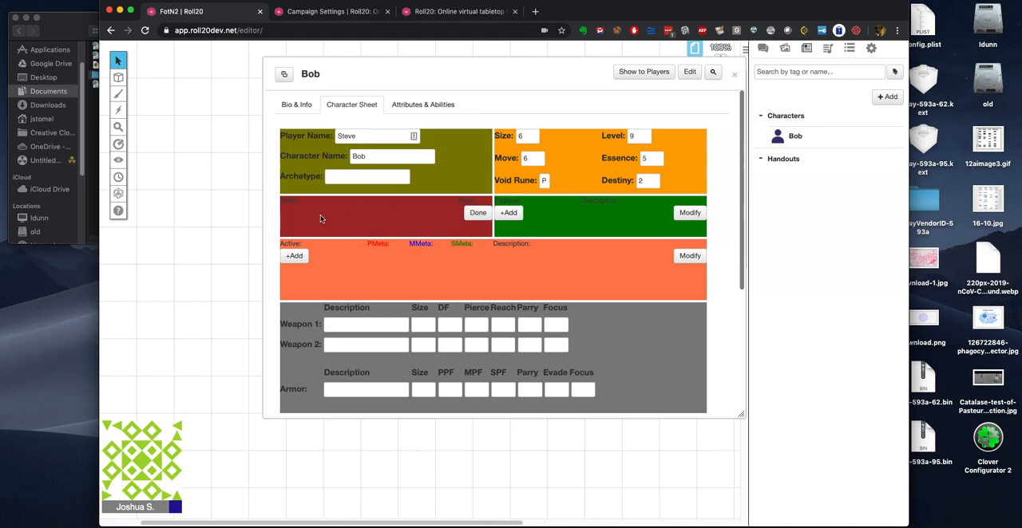
left_click(477, 212)
left_click(294, 212)
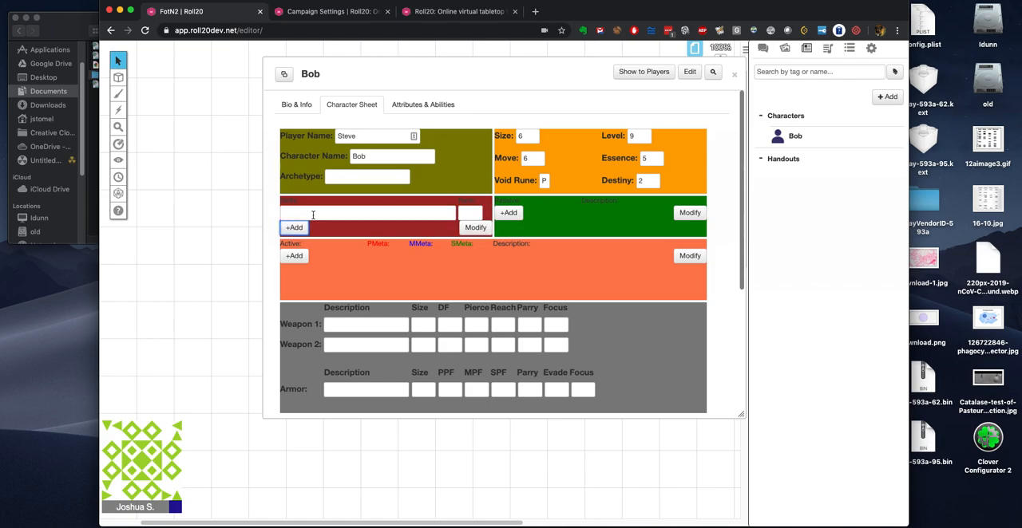
left_click(315, 213)
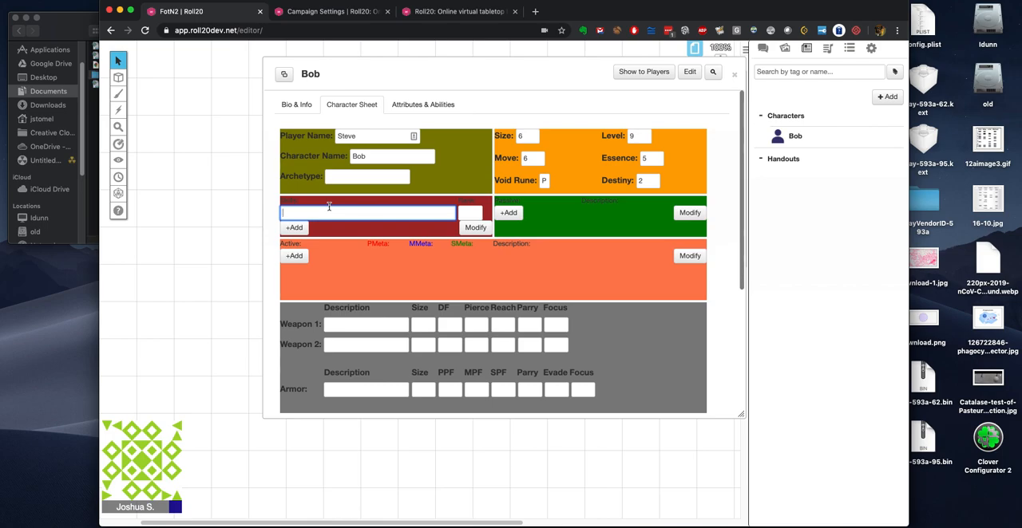
type("Intimidate")
left_click(458, 213)
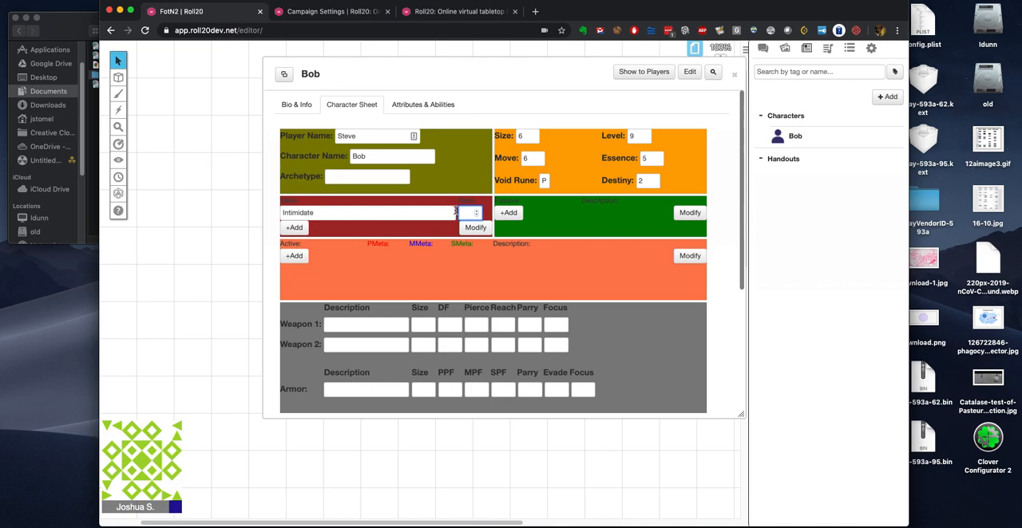
type("3")
Step: Add a Stealth entry with a value of 7 below Intimidate
left_click(297, 229)
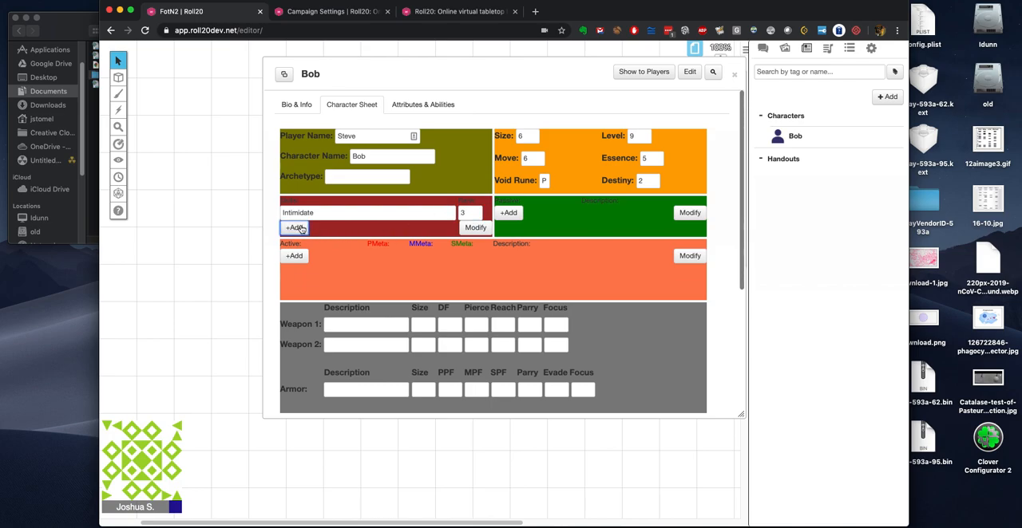
left_click(301, 230)
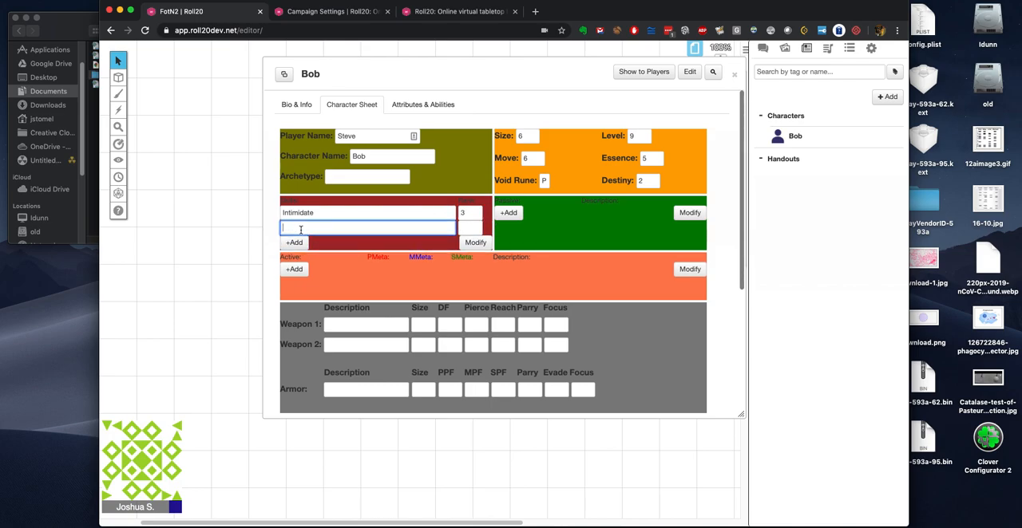
type("Stealth")
left_click(469, 229)
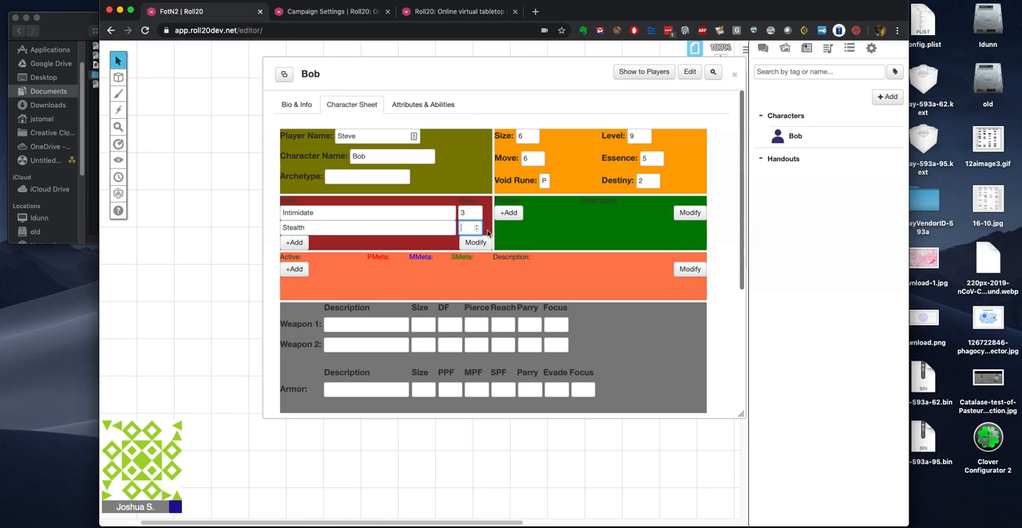
type("7")
Step: Add an entry named asdfjasdlkfj with a placeholder description to the green section of the character sheet
left_click(511, 213)
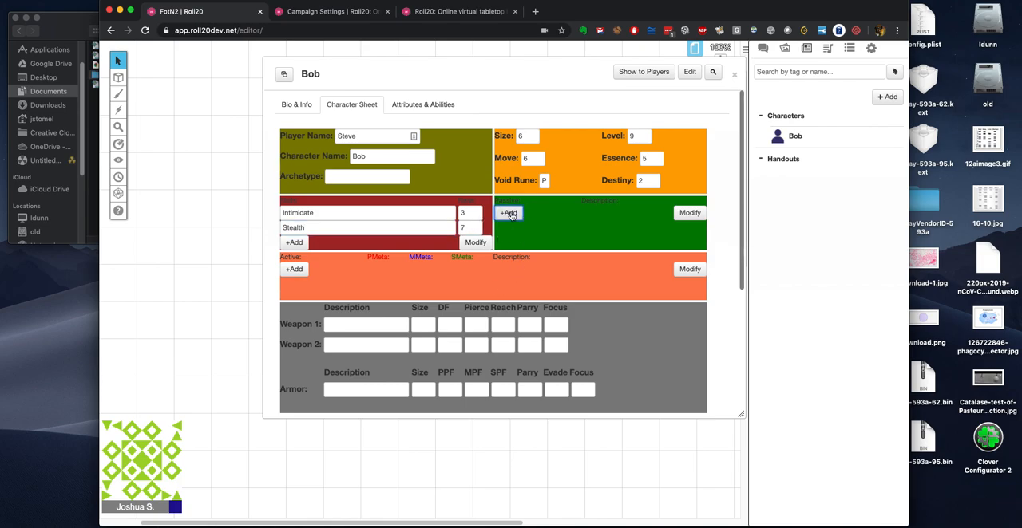
left_click(507, 213)
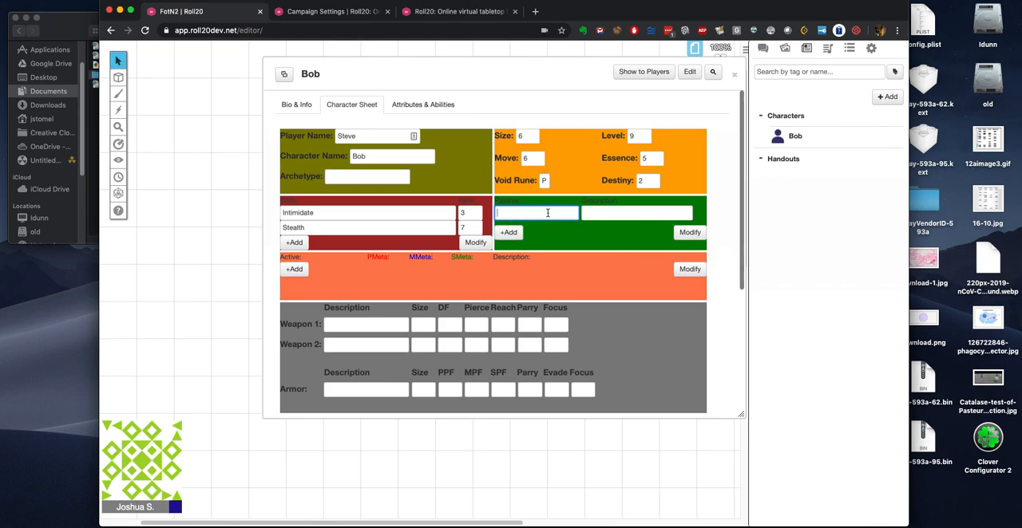
type("asdfjasdlkfj")
key("Tab")
type("asd")
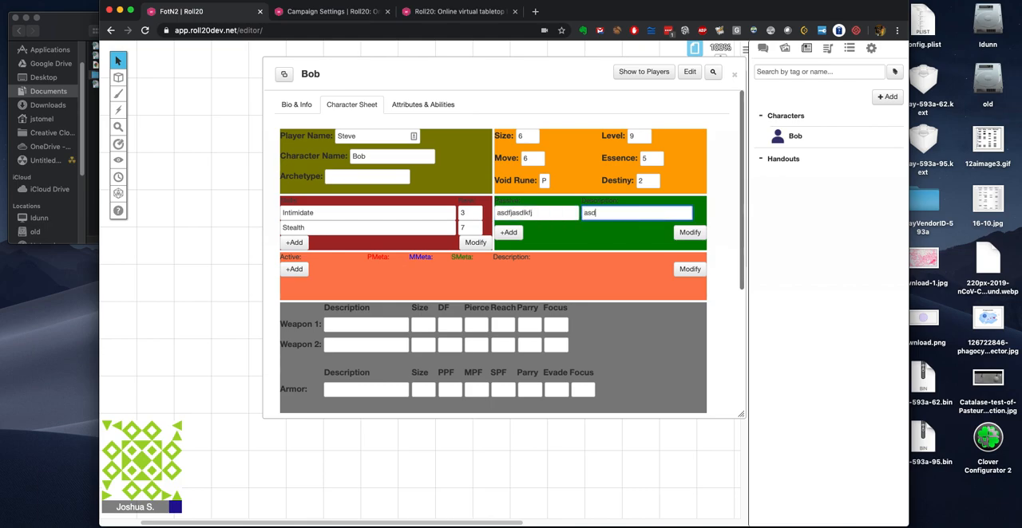
type("fljasl;jaf")
Step: Finish the green entry's description as asdfljasl;jaf and add an entry named haskjdhfkjlwef to the Active section
left_click(296, 273)
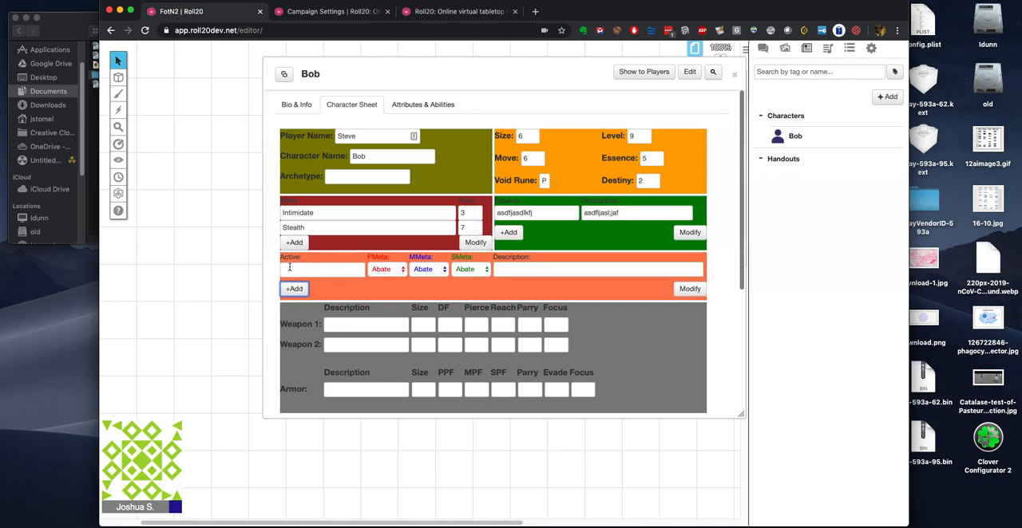
left_click(306, 269)
type("haskjdhfkjlwef")
Step: Set the Active entry's PMeta to Dodge, MMeta to Area and SMeta to Piercer, with the description afewfafsefawfasfffw
left_click(386, 269)
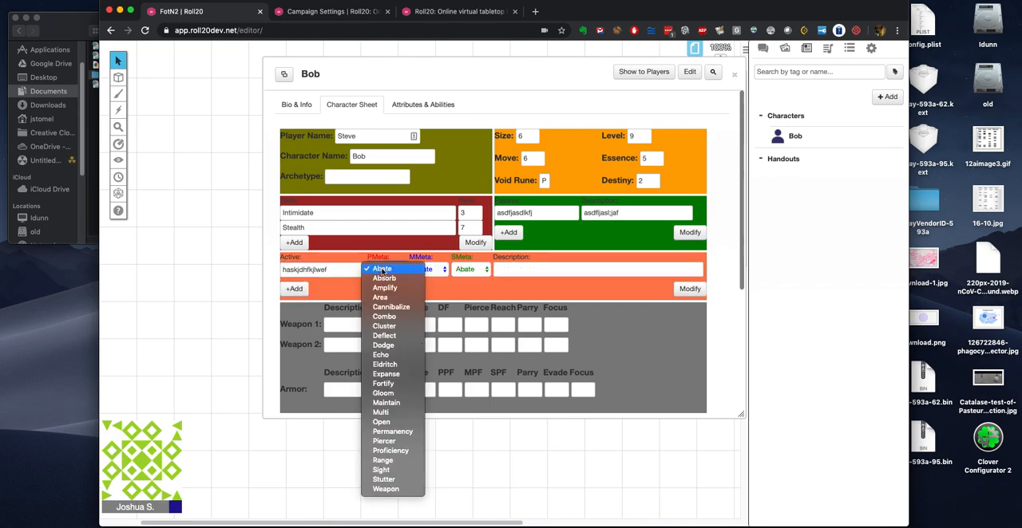
left_click(394, 346)
left_click(428, 269)
left_click(422, 297)
left_click(482, 270)
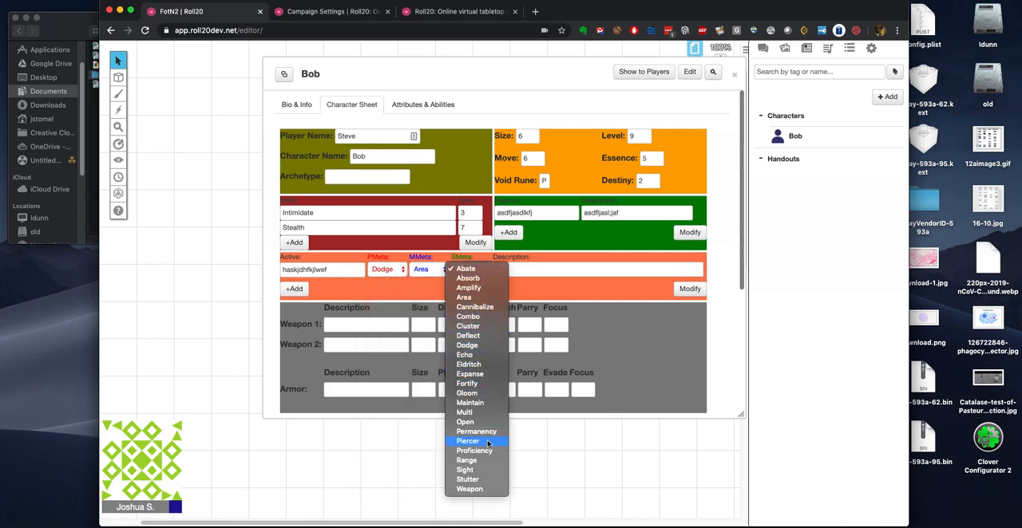
left_click(479, 441)
left_click(500, 269)
type("a")
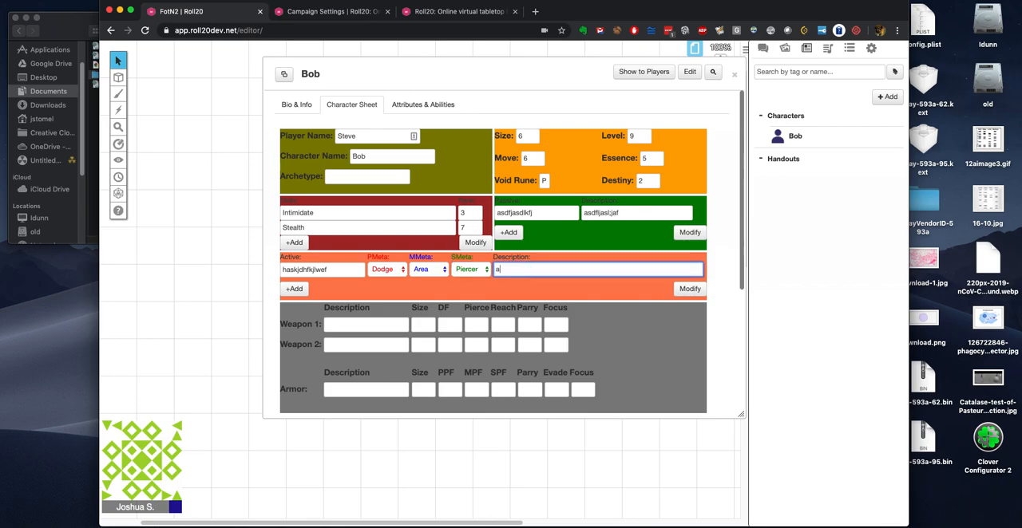
type("fewfafsefawfasfffw")
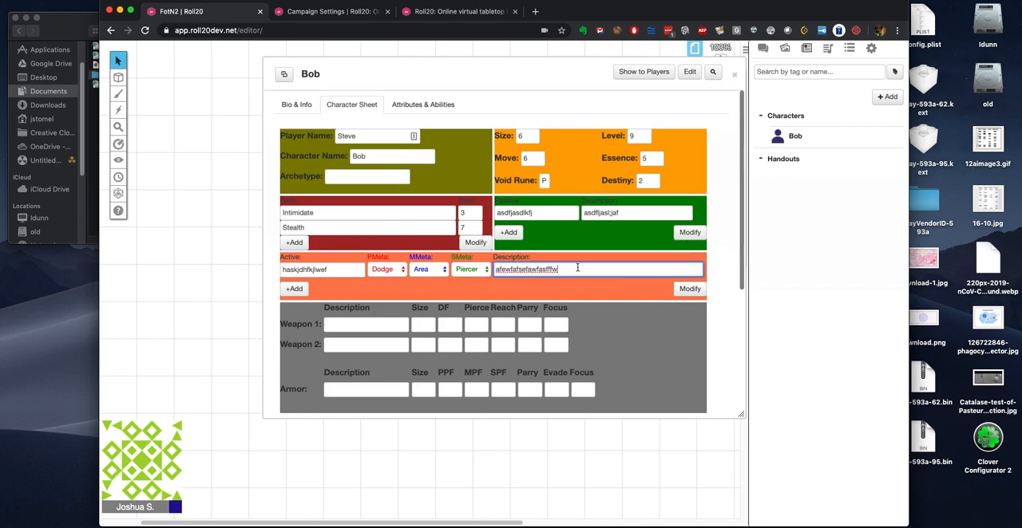
Step: Describe Weapon 1 as Short Sword and Weapon 2 as Hand Axe
left_click(354, 327)
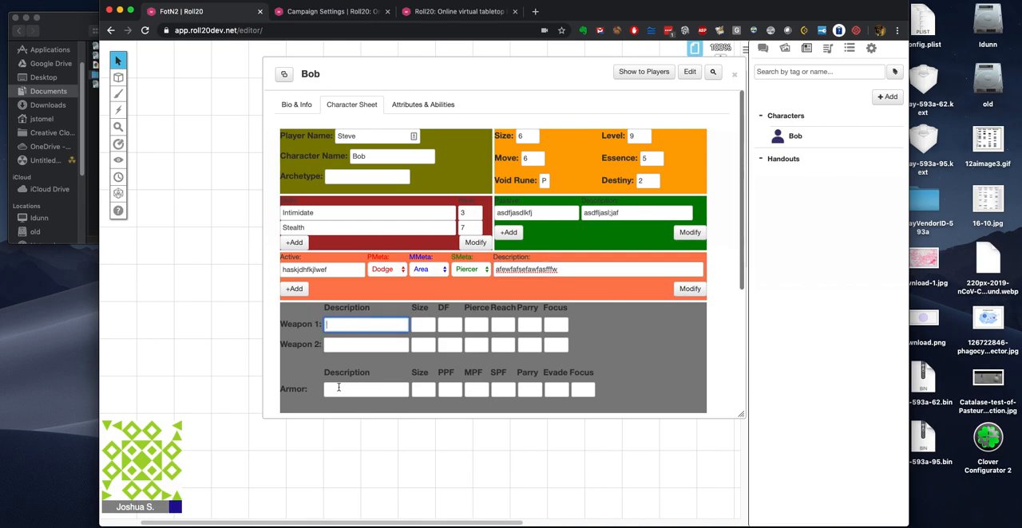
scroll(339, 389, "down", 3)
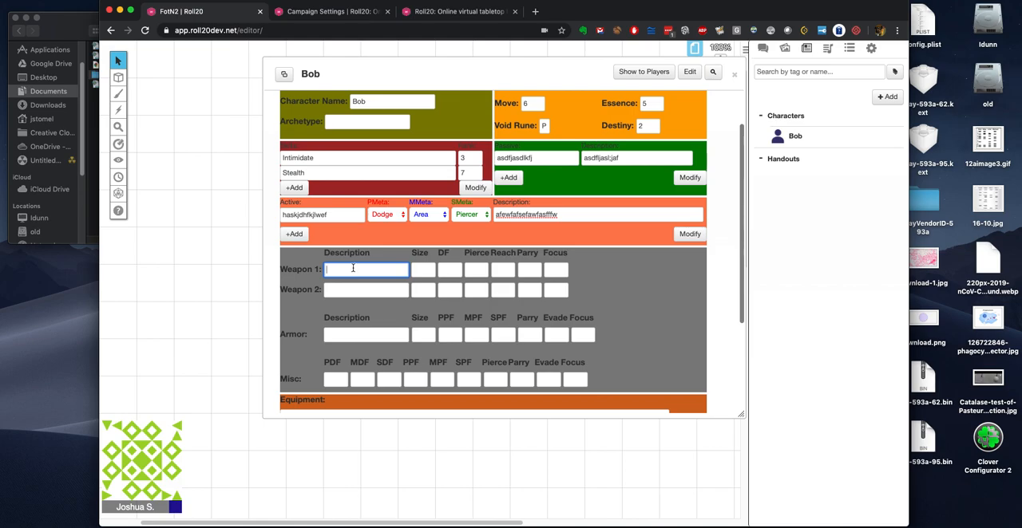
type("Short Sword")
left_click(364, 289)
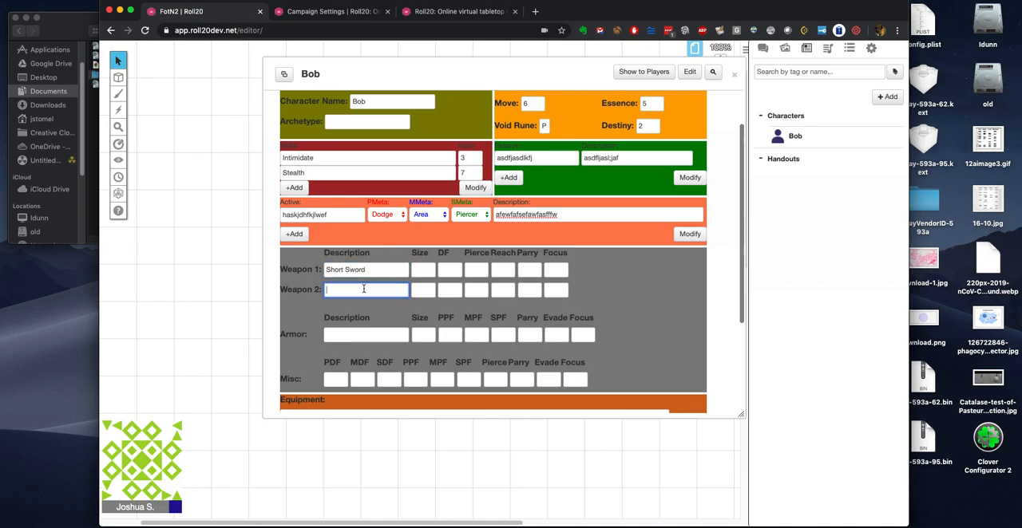
type("Hand Axe")
Step: Set both weapons' Size to 4, with a DF of 1 for the Short Sword and 2 for the Hand Axe
left_click(428, 271)
type("1")
left_click(430, 269)
left_click(430, 268)
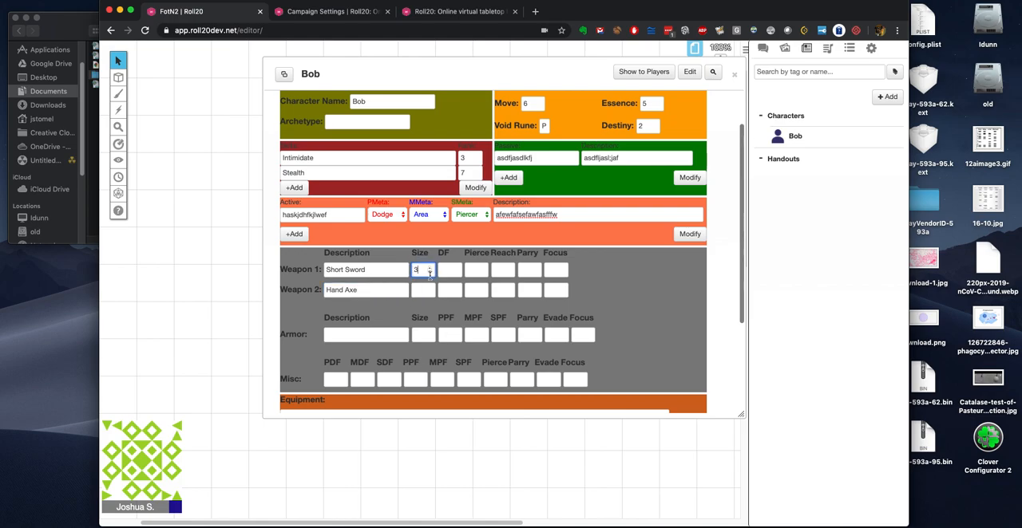
left_click(428, 291)
type("3")
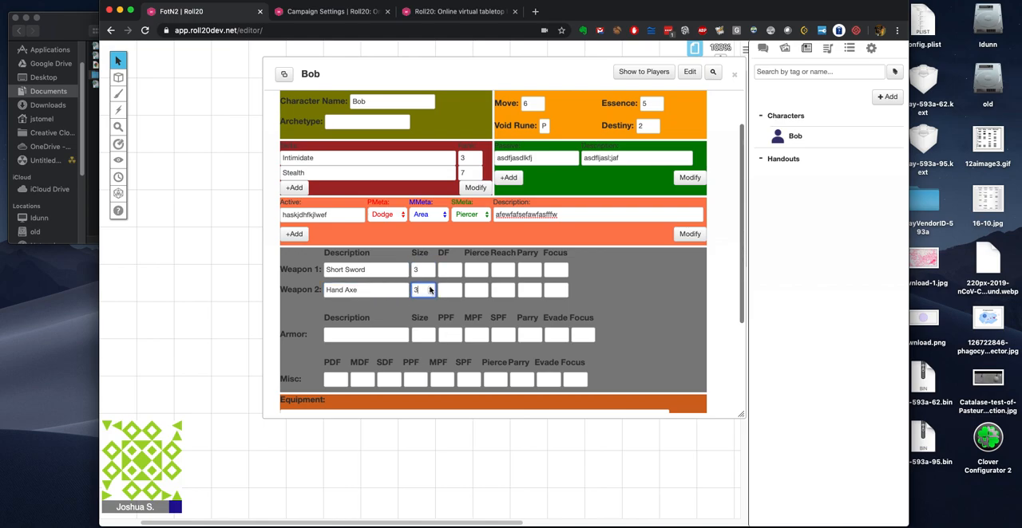
left_click(457, 271)
type("1")
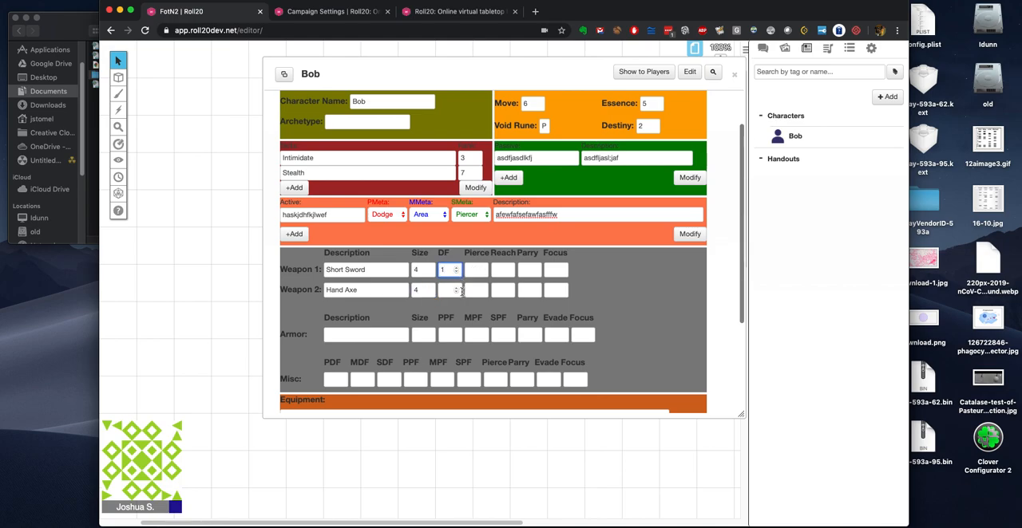
left_click(455, 291)
type("2")
Step: Set Pierce to 0 and Reach to 1 for both weapons
left_click(470, 269)
type("0")
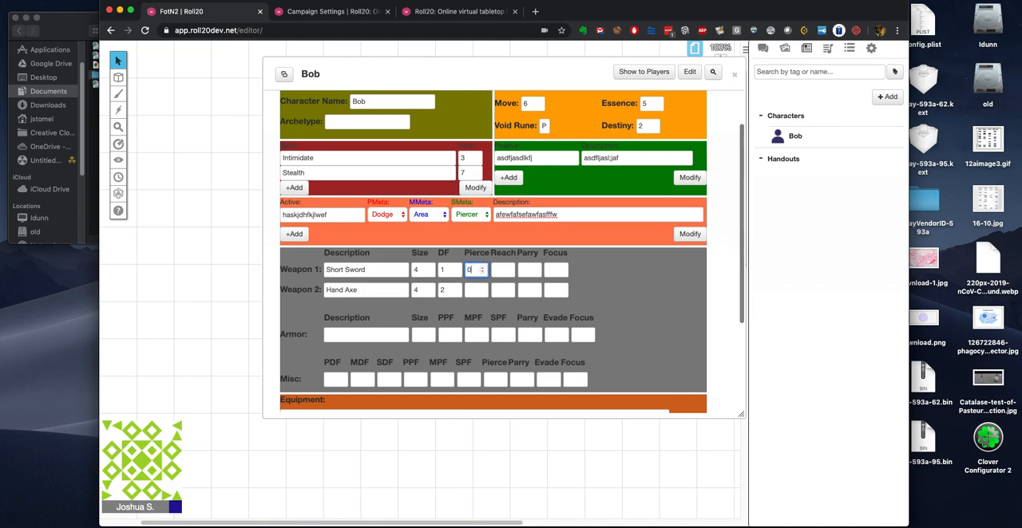
left_click(471, 290)
type("0")
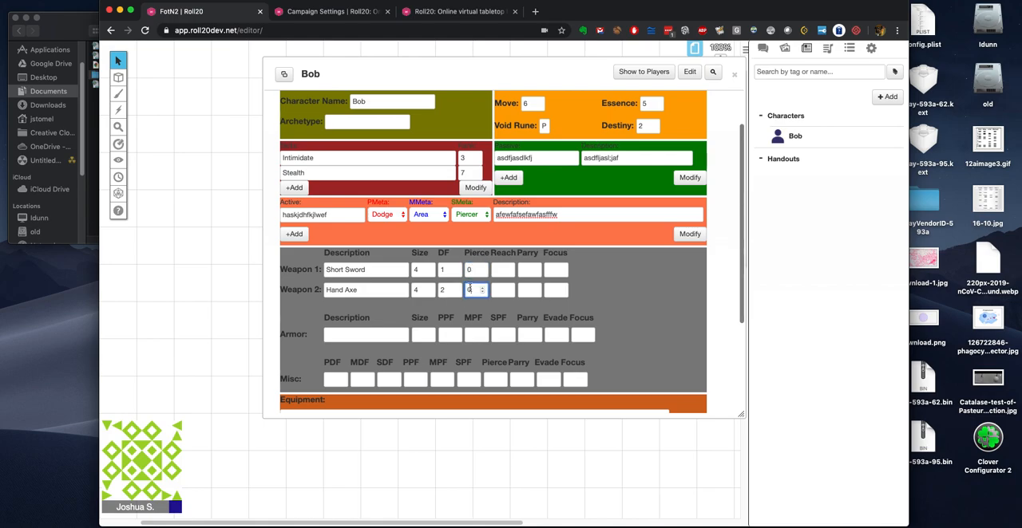
left_click(500, 270)
type("1")
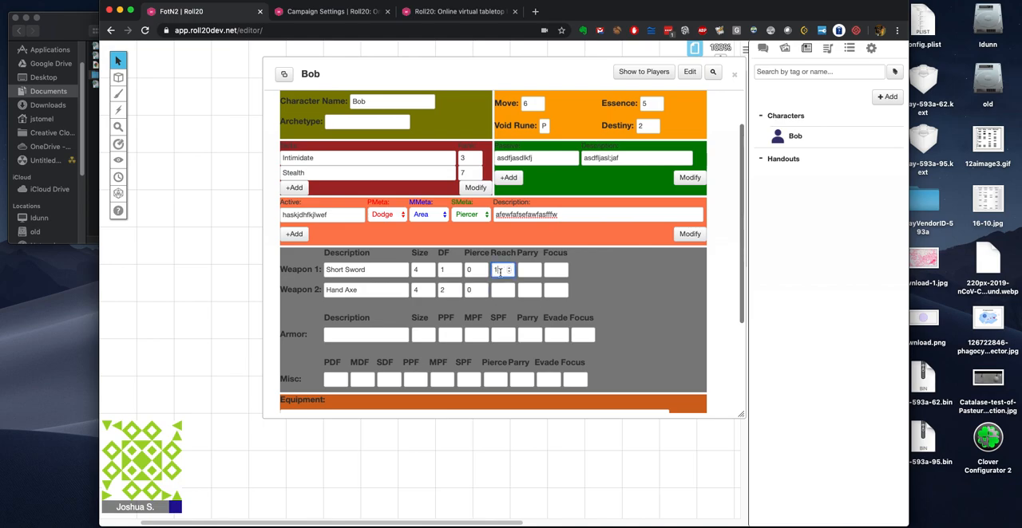
left_click(500, 290)
type("1")
Step: Set Parry to 1 for the Short Sword and 0 for the Hand Axe, and Focus to 0 for both
left_click(529, 269)
type("1")
left_click(523, 289)
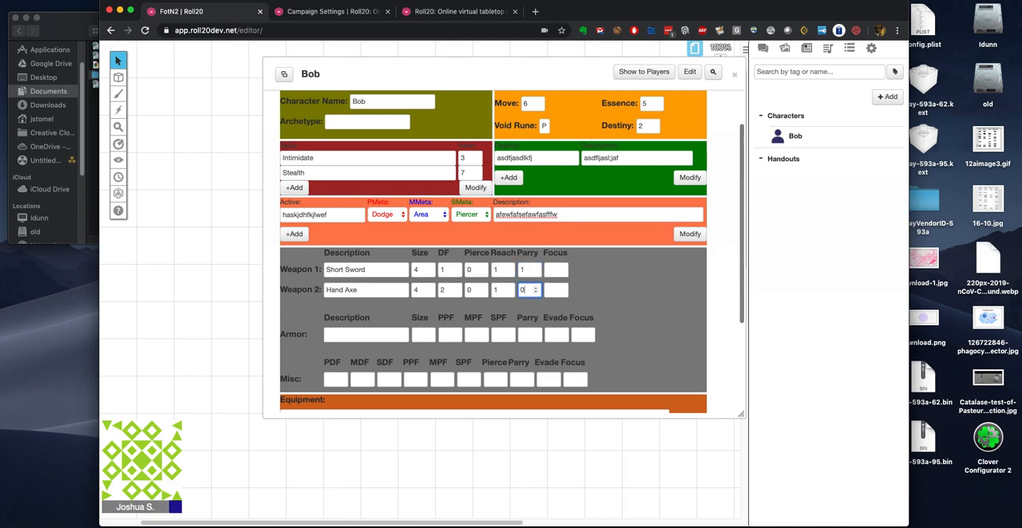
left_click(547, 270)
type("0")
left_click(552, 292)
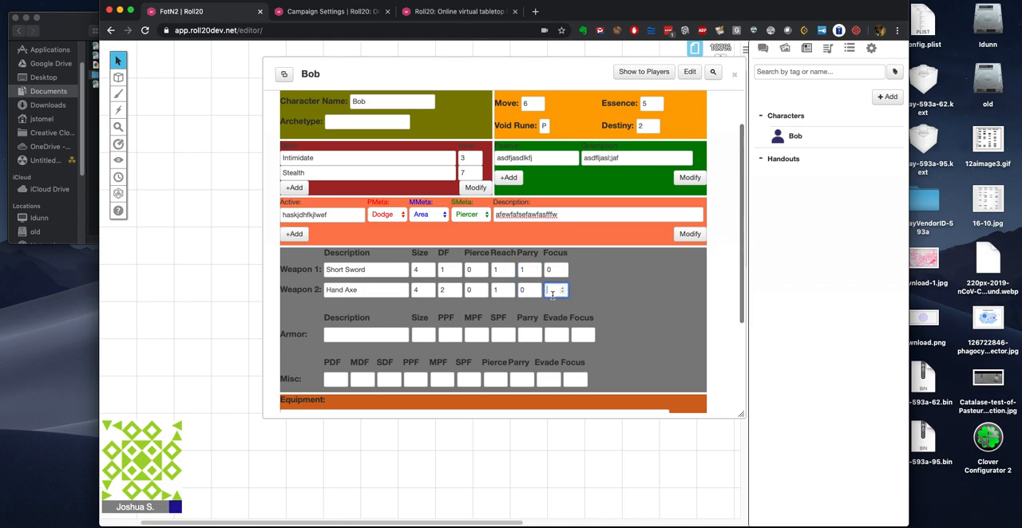
Step: Describe the armor as Light Armor and set its Size to 4
left_click(357, 334)
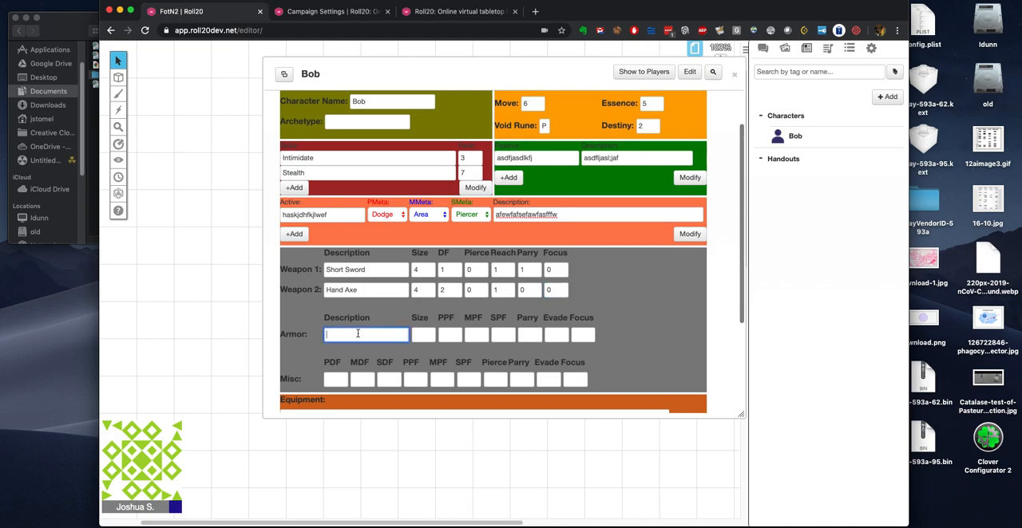
type("Light Armor")
left_click(430, 335)
type("4")
Step: Set the armor's PPF to 1 and its MPF, SPF, Parry, Evade and Focus to 0
left_click(451, 336)
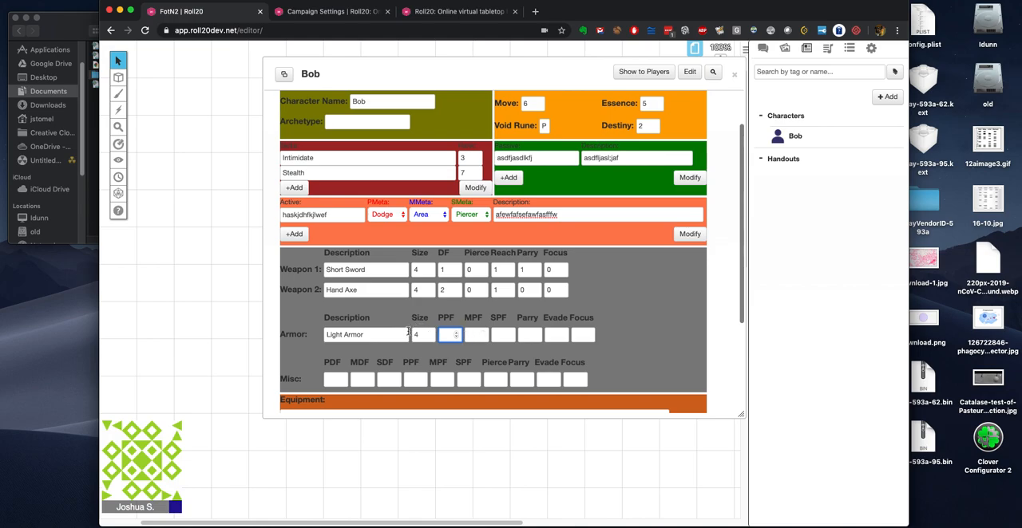
type("1")
left_click(477, 333)
type("0")
left_click(499, 333)
type("0")
left_click(525, 333)
type("0")
left_click(547, 334)
type("0")
left_click(577, 333)
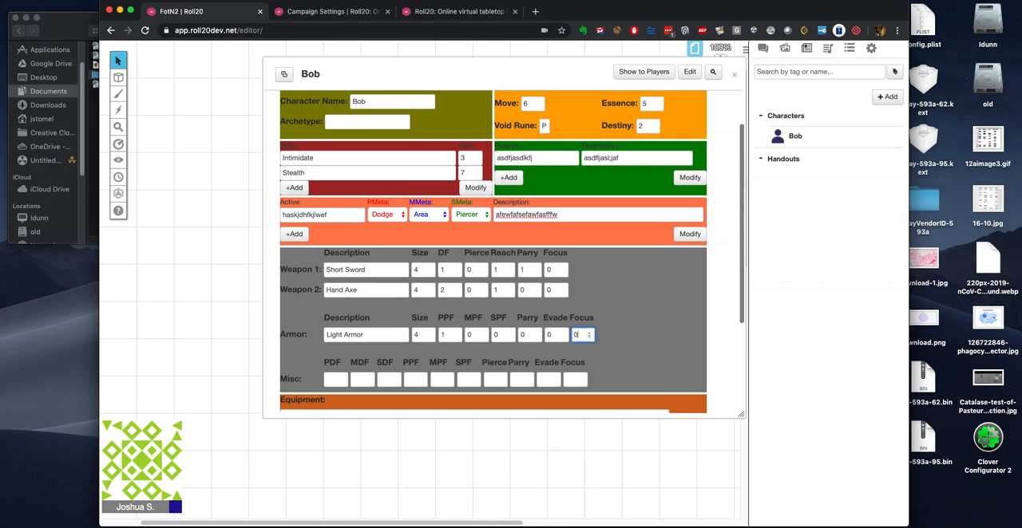
Step: Fill in the Misc row with PDF 4, PPF 5, SPF 4 and Pierce 4
scroll(338, 357, "down", 1)
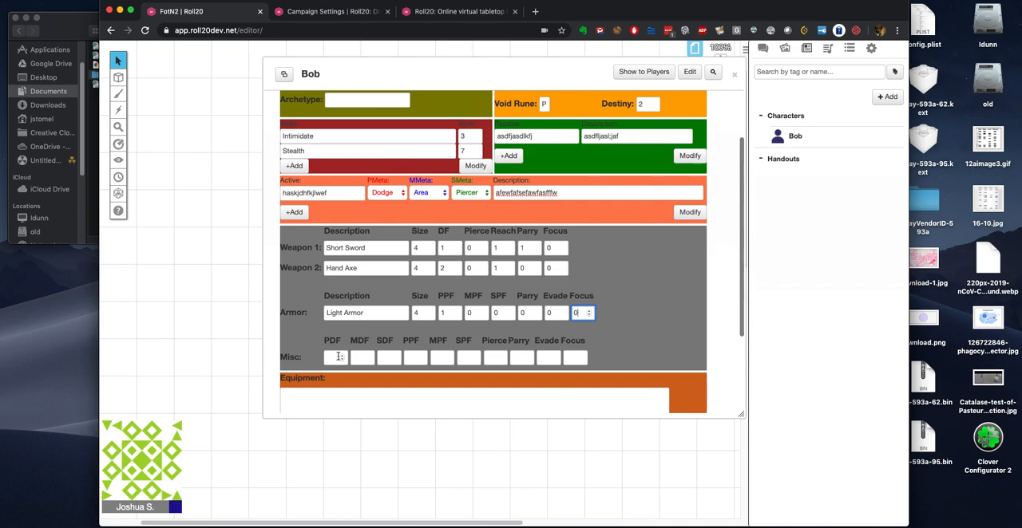
left_click(332, 356)
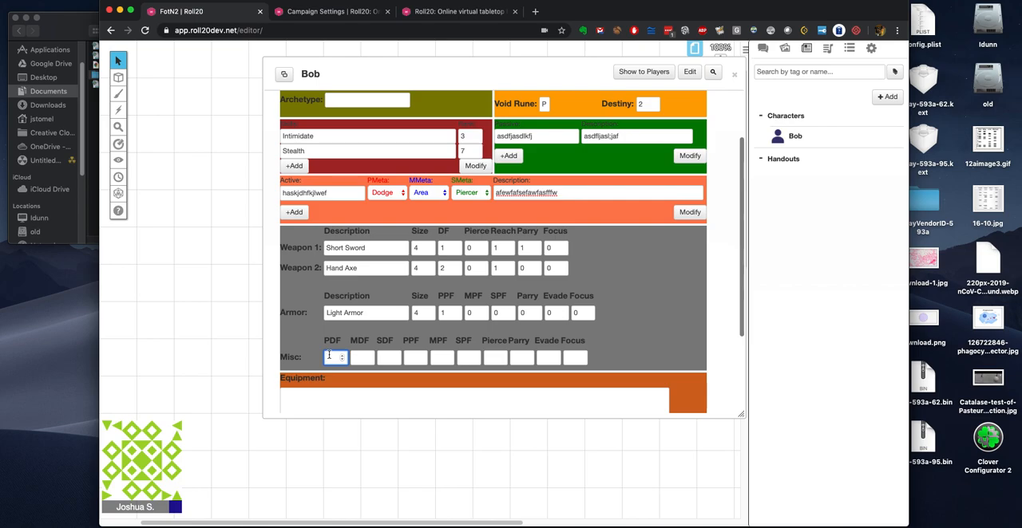
type("4")
left_click(368, 359)
left_click(412, 359)
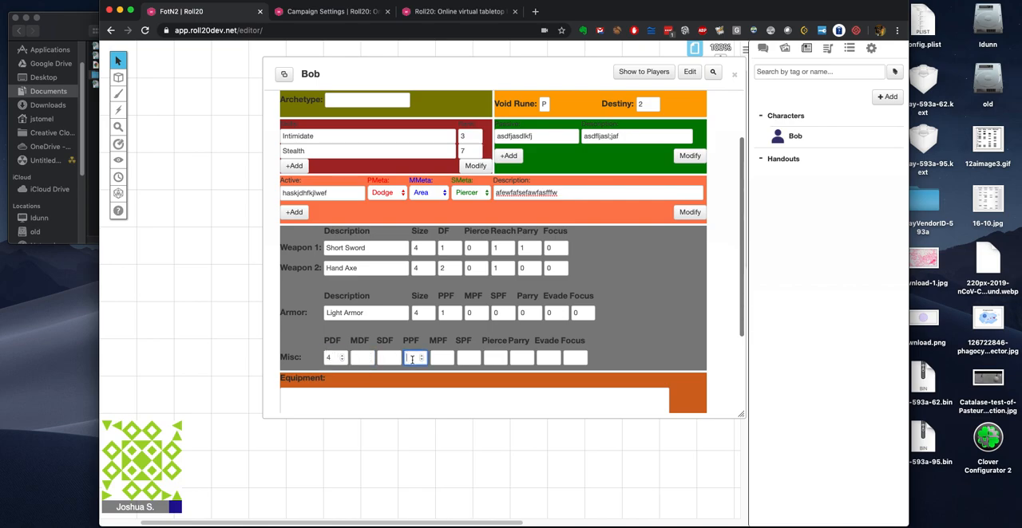
type("5")
left_click(495, 357)
type("4")
left_click(471, 359)
type("41")
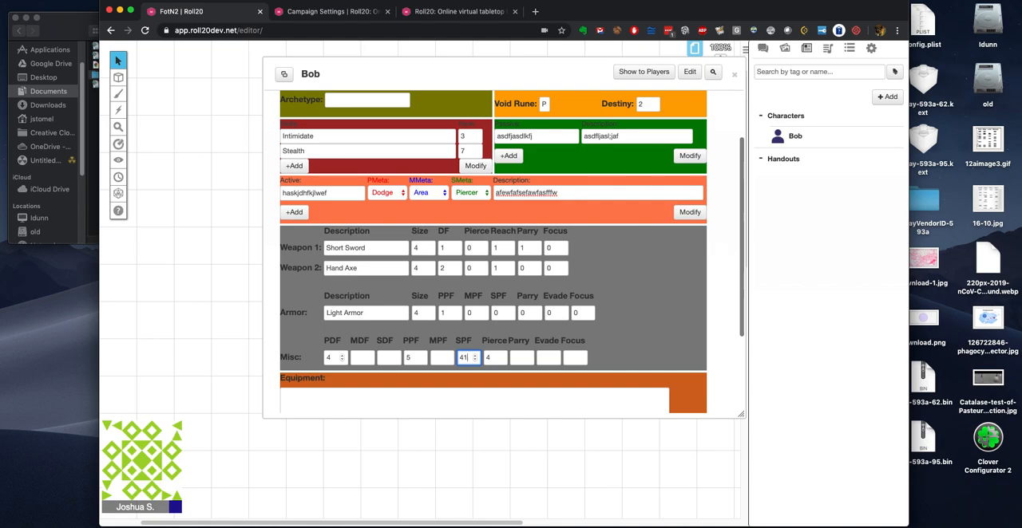
Step: Enter "equipment goes here" as the character's Equipment text
scroll(511, 327, "down", 2)
left_click(376, 371)
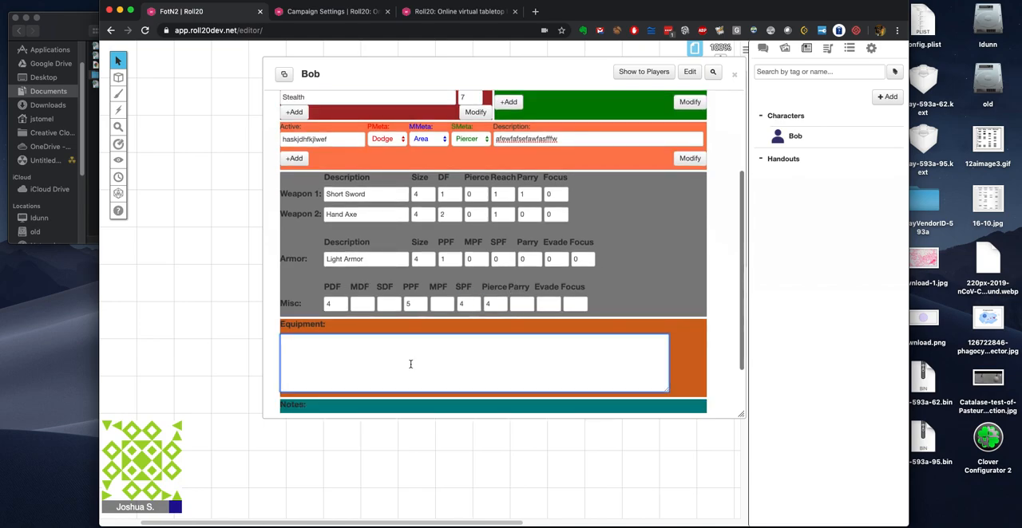
type("equipment goes here")
Step: Check the Notes section and close Bob's character sheet
scroll(388, 368, "down", 2)
left_click(322, 351)
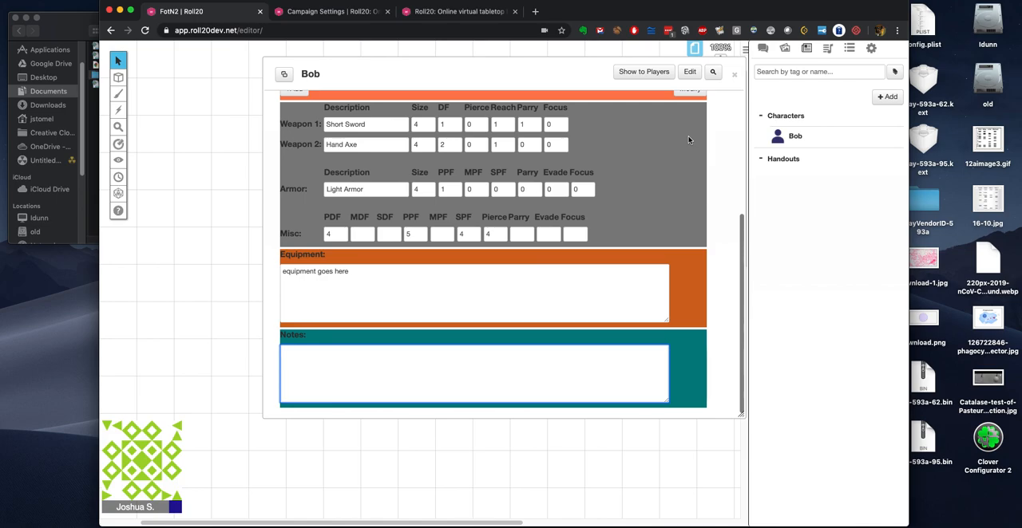
scroll(648, 149, "up", 5)
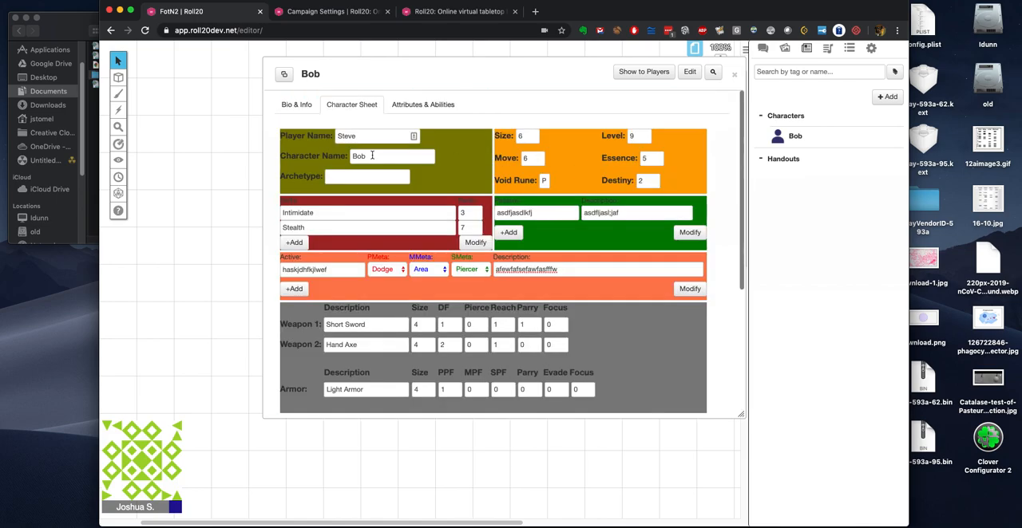
left_click(737, 76)
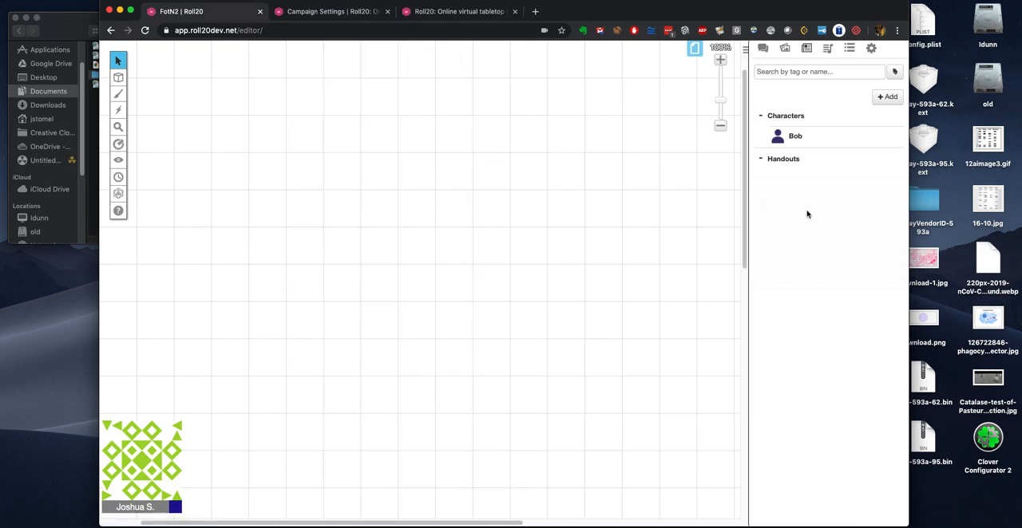
Step: Create a second character named Steve and save it
left_click(880, 99)
left_click(872, 117)
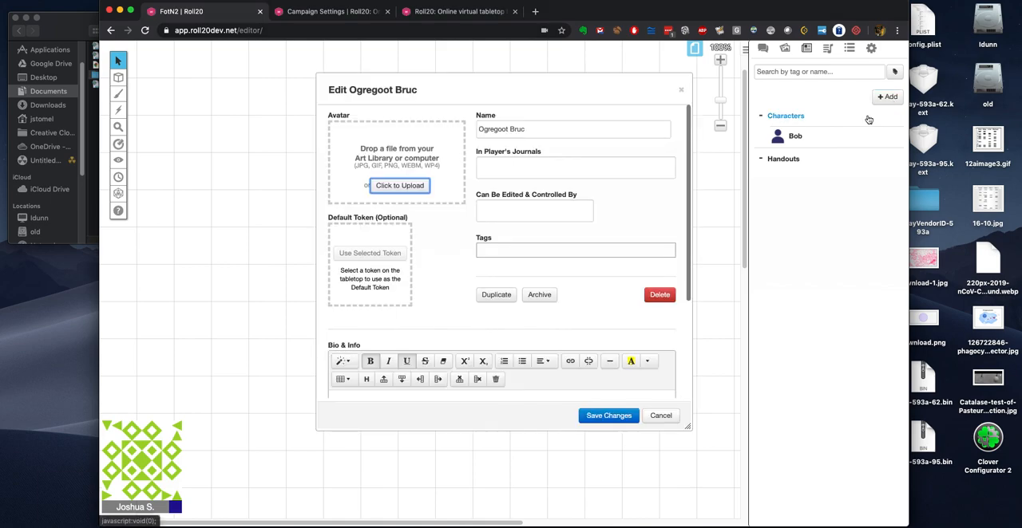
left_click(499, 130)
left_click_drag(530, 129, 459, 127)
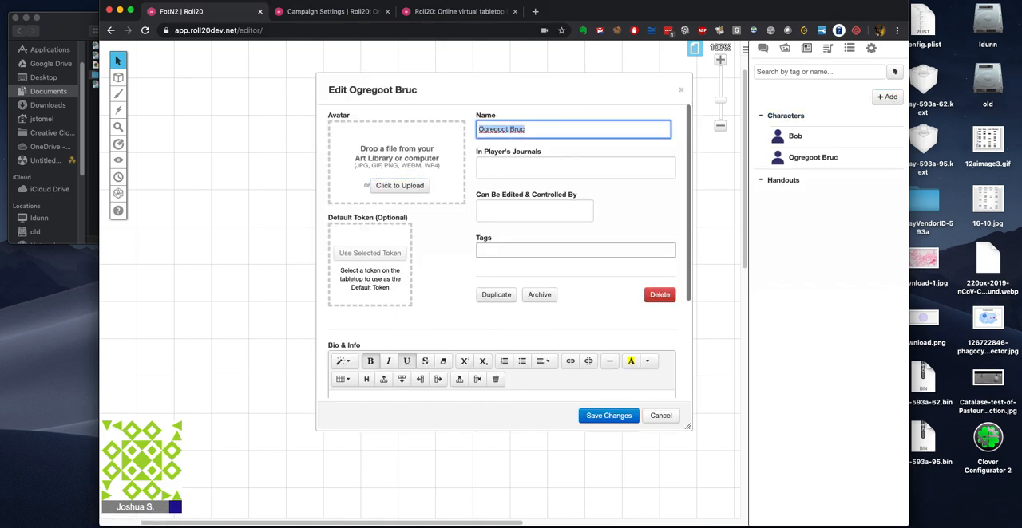
type("Steve")
left_click(611, 417)
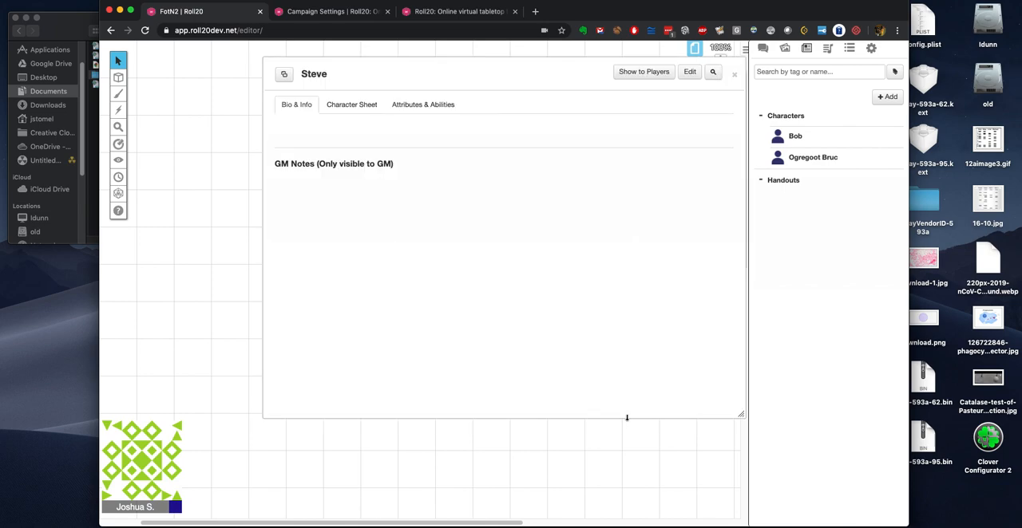
Step: Open Steve's character sheet and fill in the player's name
left_click(355, 105)
left_click(351, 136)
type("Bob")
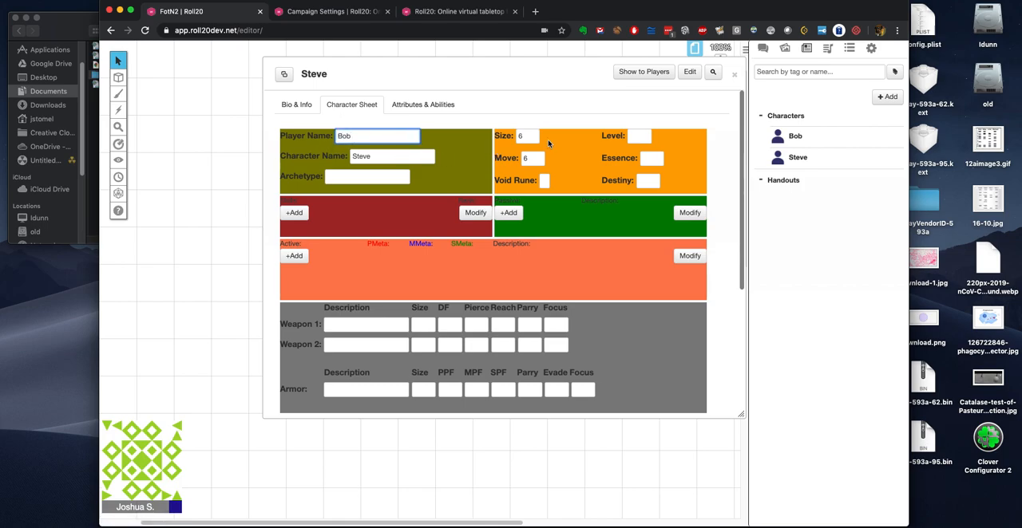
Step: Set Steve's Level to 9, Essence to 5 and Destiny to 2
left_click(646, 136)
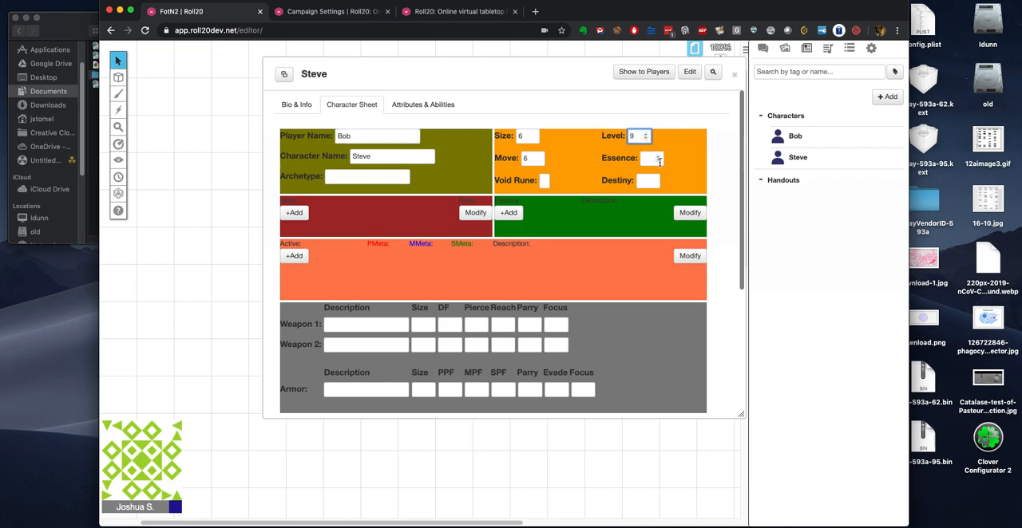
left_click(658, 158)
left_click(658, 158)
left_click(657, 157)
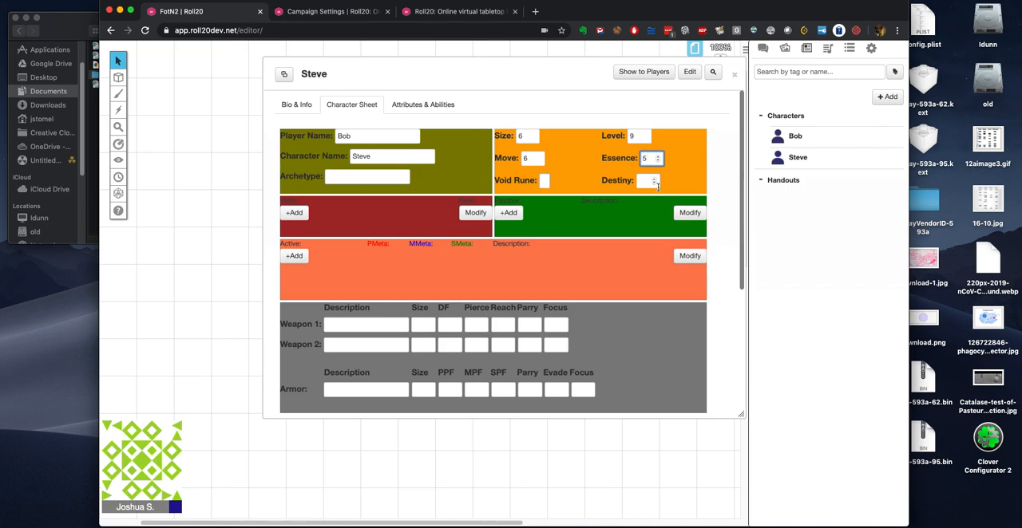
left_click(655, 181)
left_click(654, 181)
left_click(655, 181)
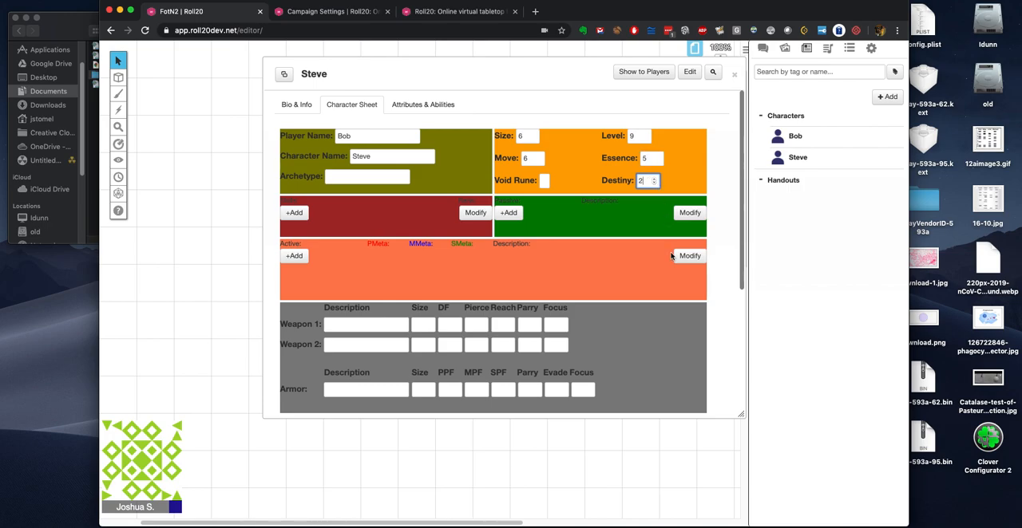
Step: Close Steve's character sheet and open the Jukebox
scroll(644, 269, "down", 5)
scroll(644, 270, "up", 5)
left_click(735, 76)
left_click(828, 48)
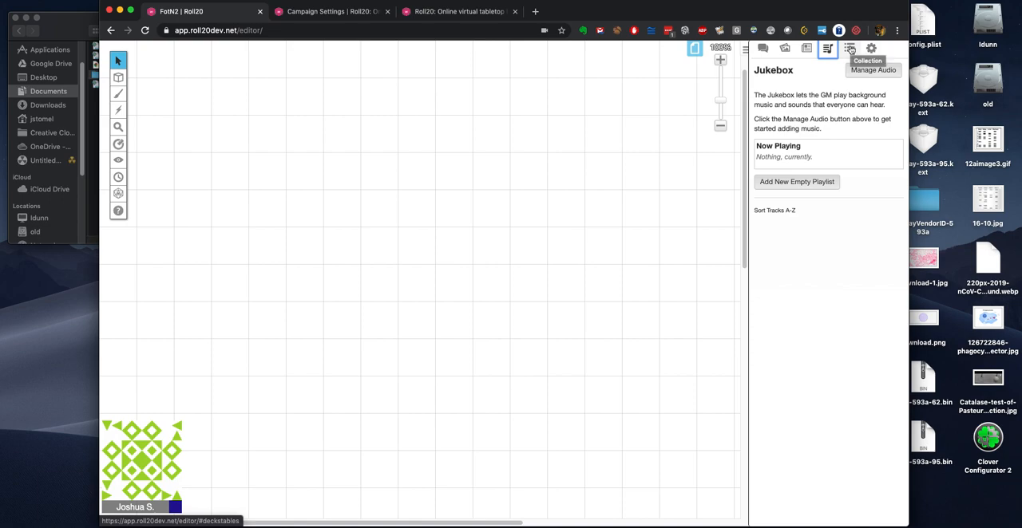
Step: Add a new deck to the game's collection and name it Bob
left_click(850, 48)
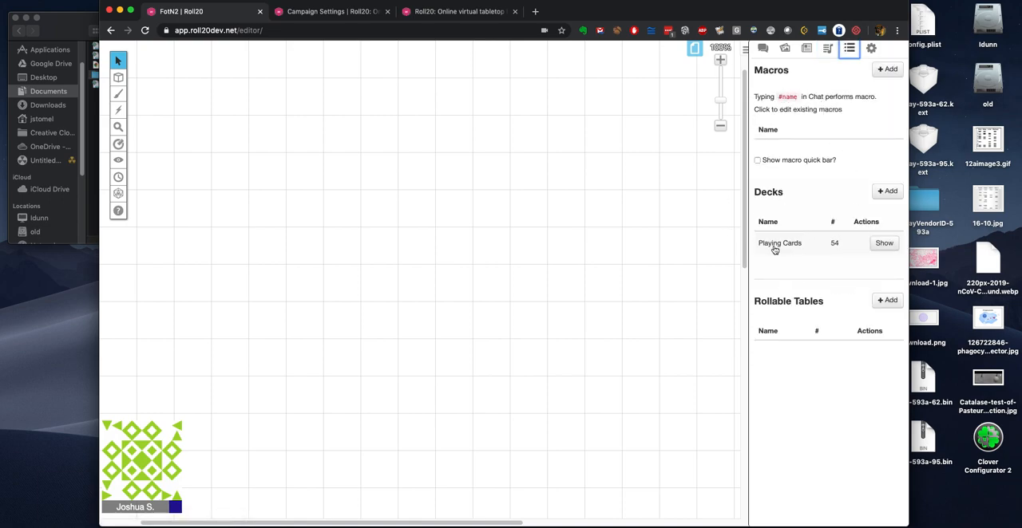
left_click(887, 191)
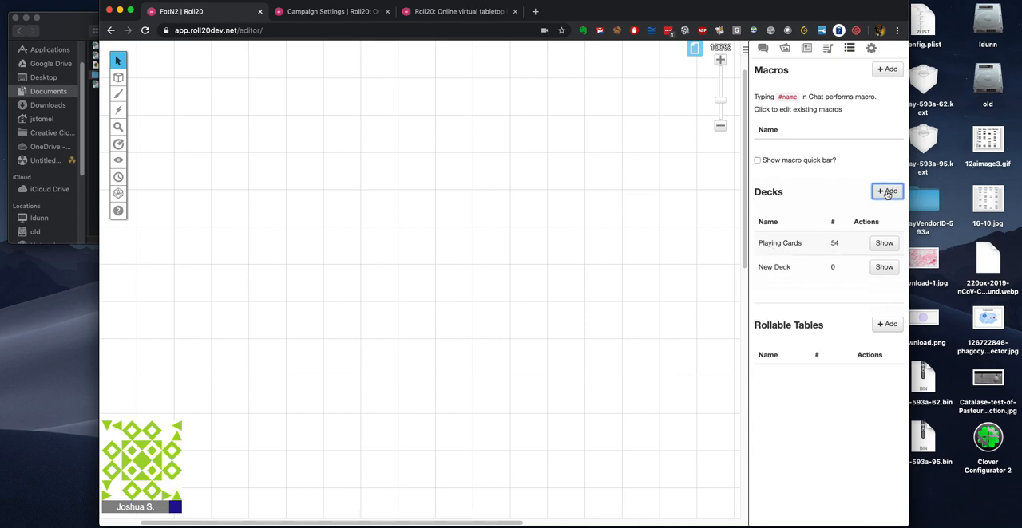
left_click(767, 268)
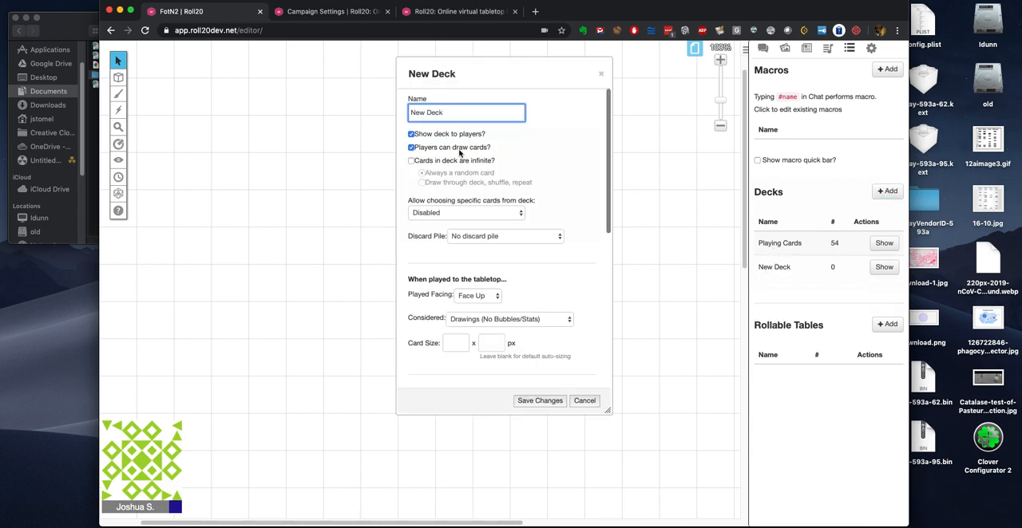
triple_click(435, 113)
type("Bob")
Step: Set the Bob deck's card size to 20 x 30 px and save the deck
left_click(455, 342)
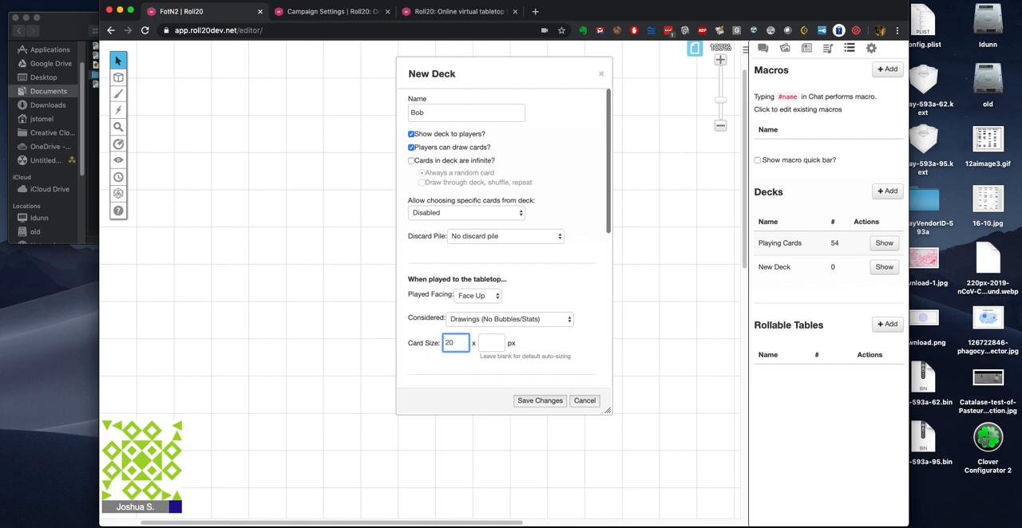
left_click(497, 341)
type("30")
scroll(539, 320, "down", 5)
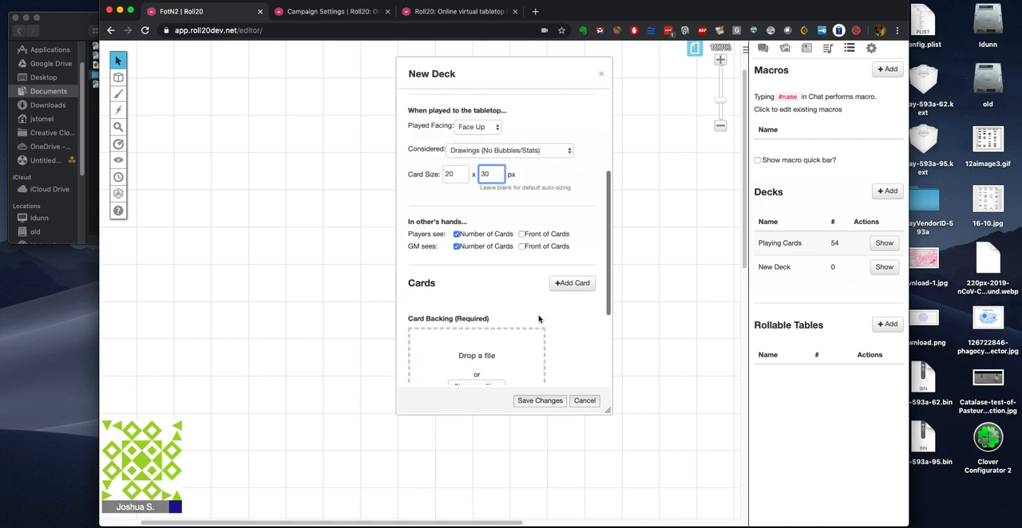
scroll(538, 320, "down", 3)
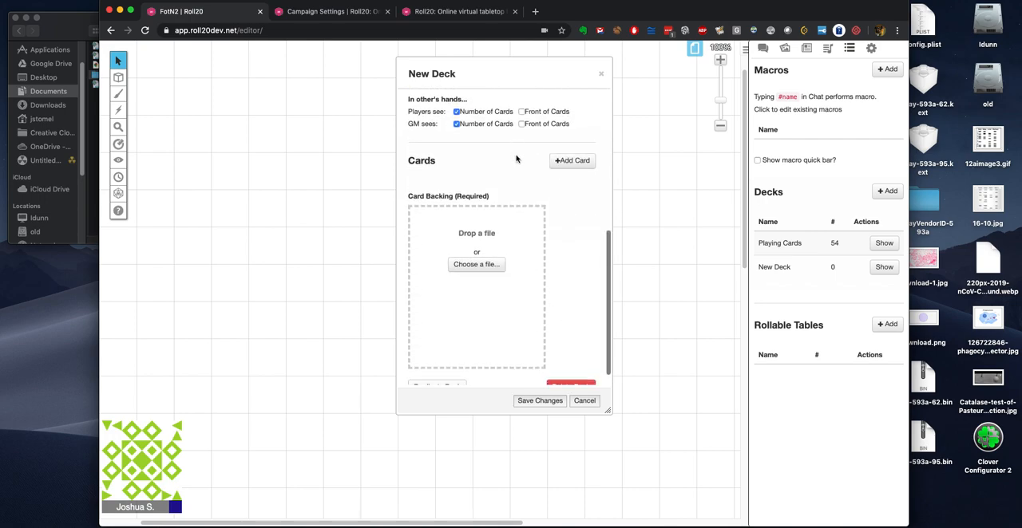
scroll(490, 229, "up", 8)
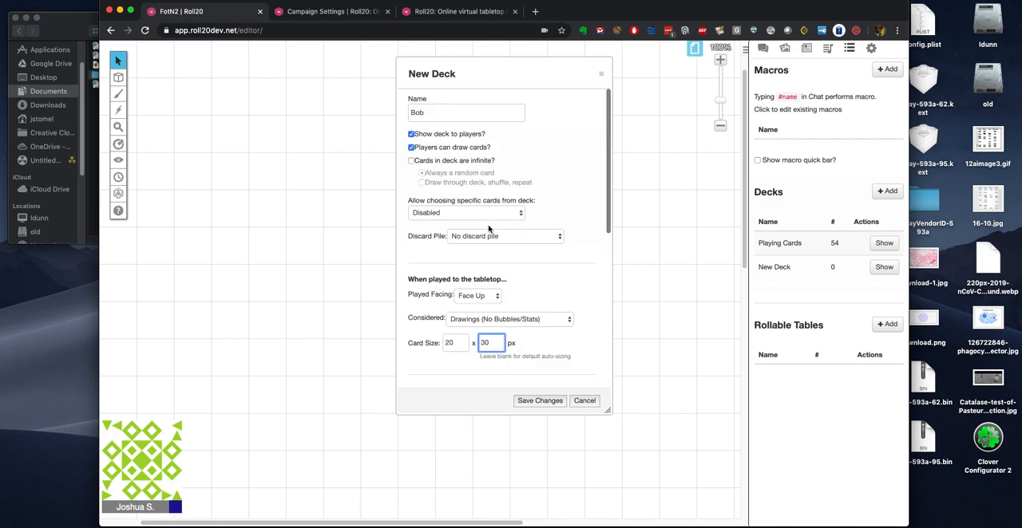
left_click(539, 401)
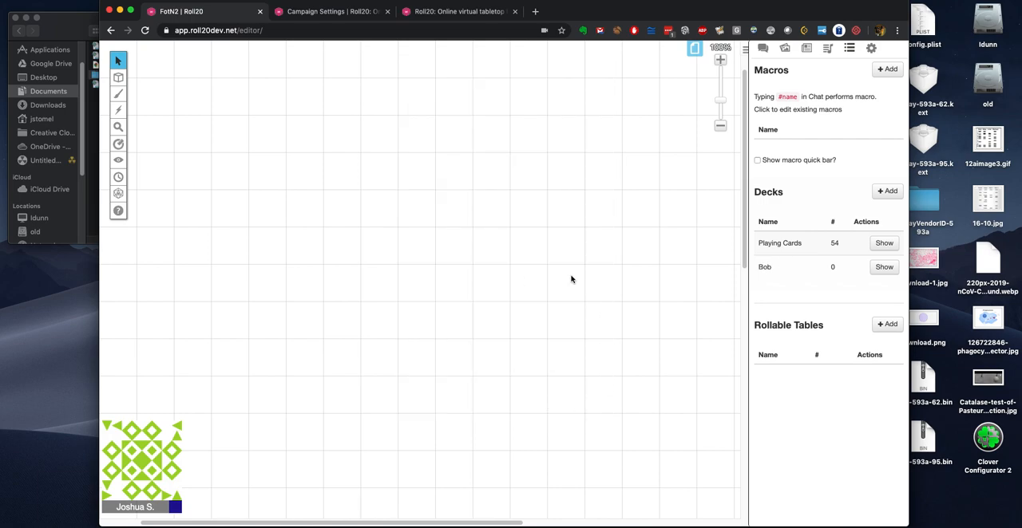
Step: Reopen the Bob deck and add a card named berkano with the berkano image, saving the card
left_click(765, 266)
scroll(577, 227, "down", 4)
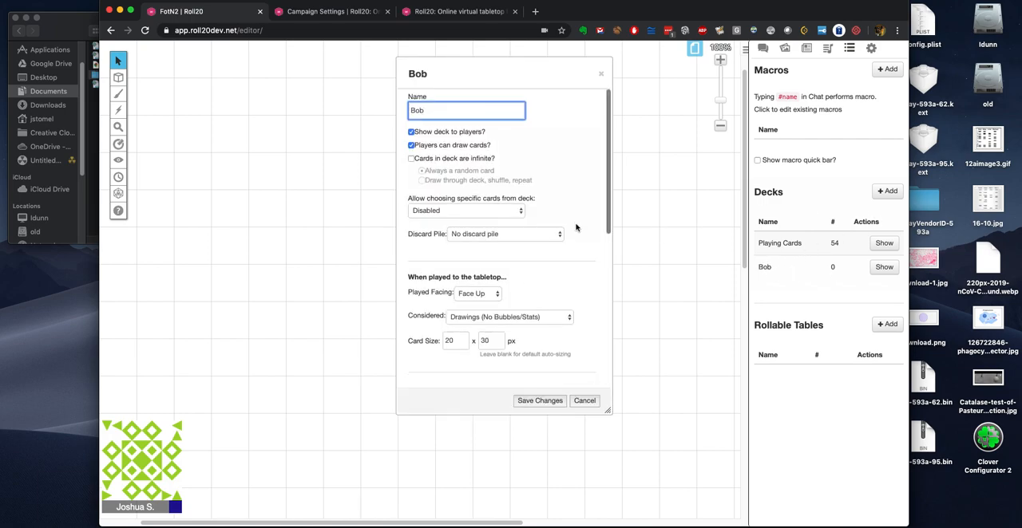
scroll(577, 230, "down", 2)
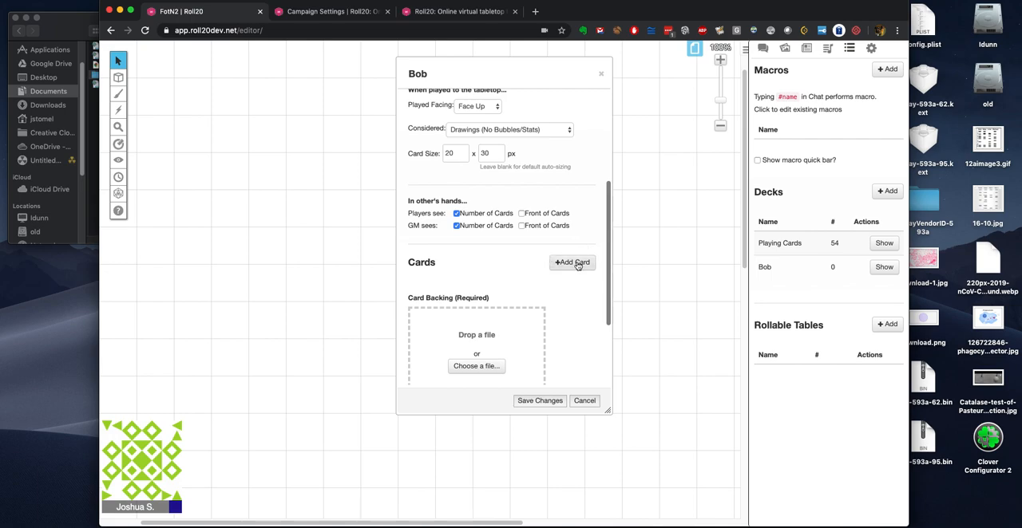
left_click(575, 263)
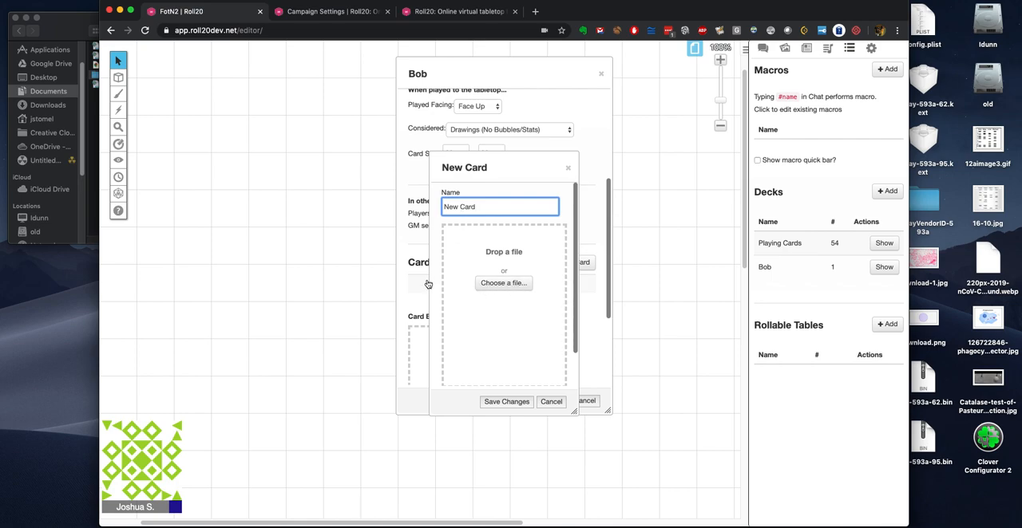
left_click(785, 49)
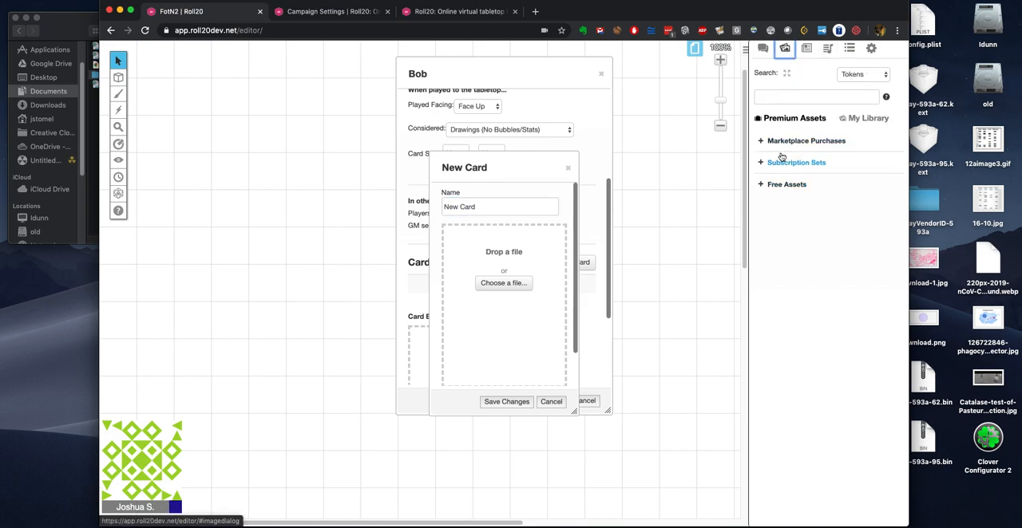
left_click(504, 284)
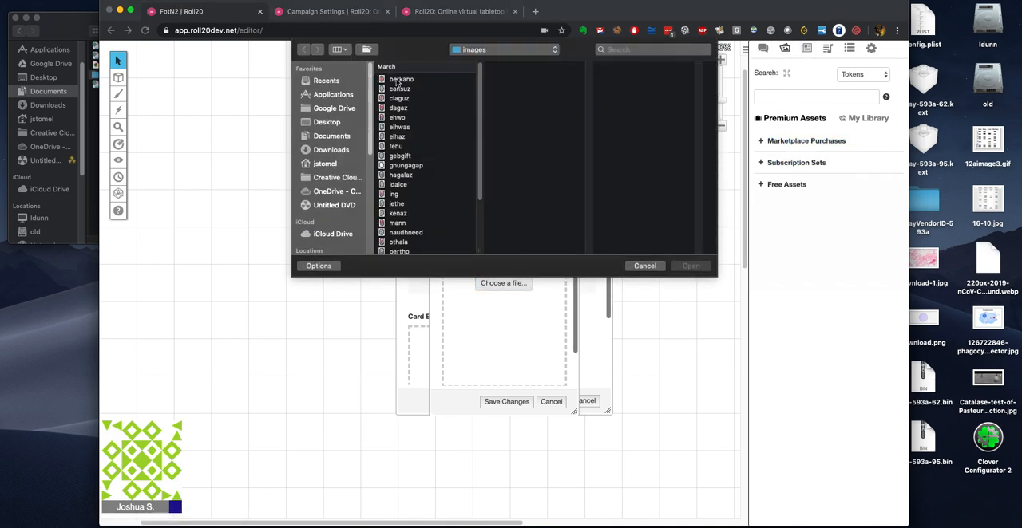
left_click(400, 80)
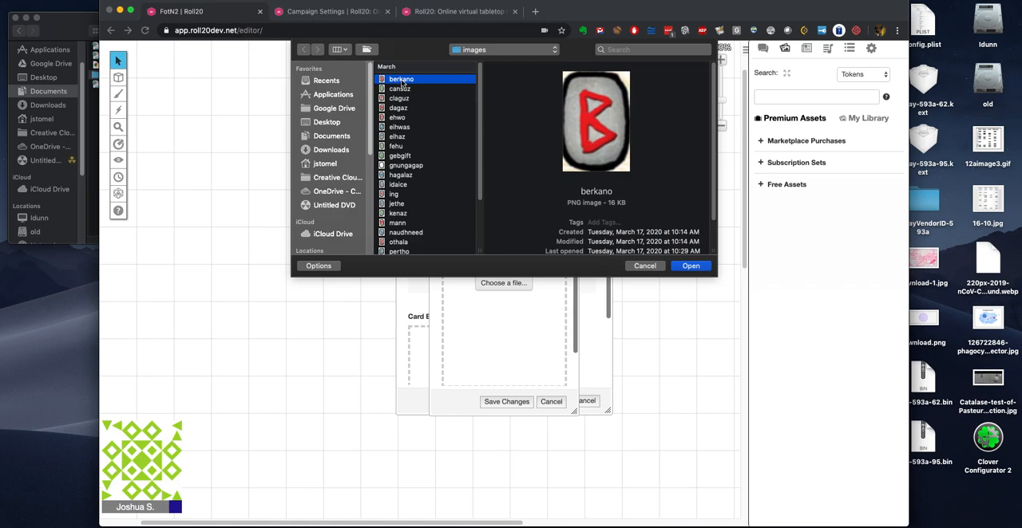
left_click(690, 266)
triple_click(474, 206)
type("b")
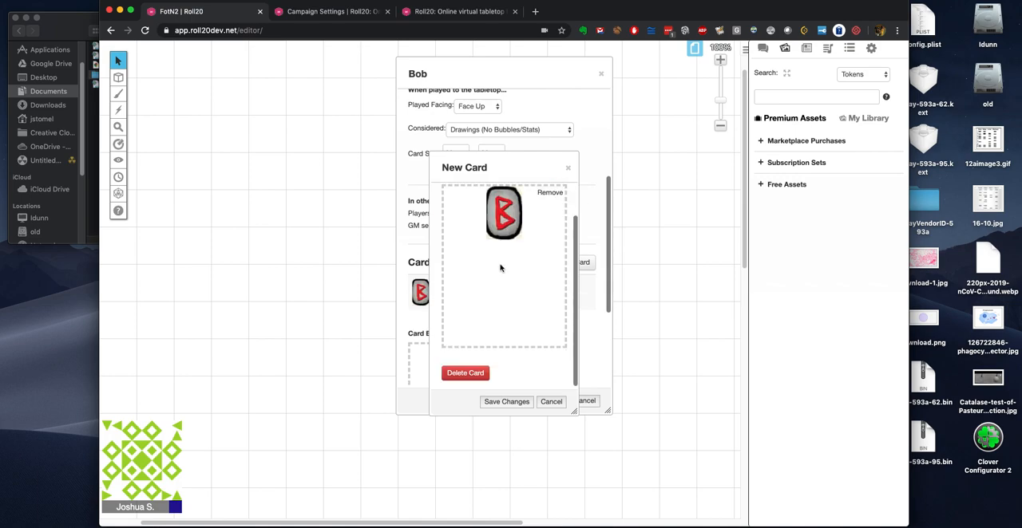
left_click(511, 403)
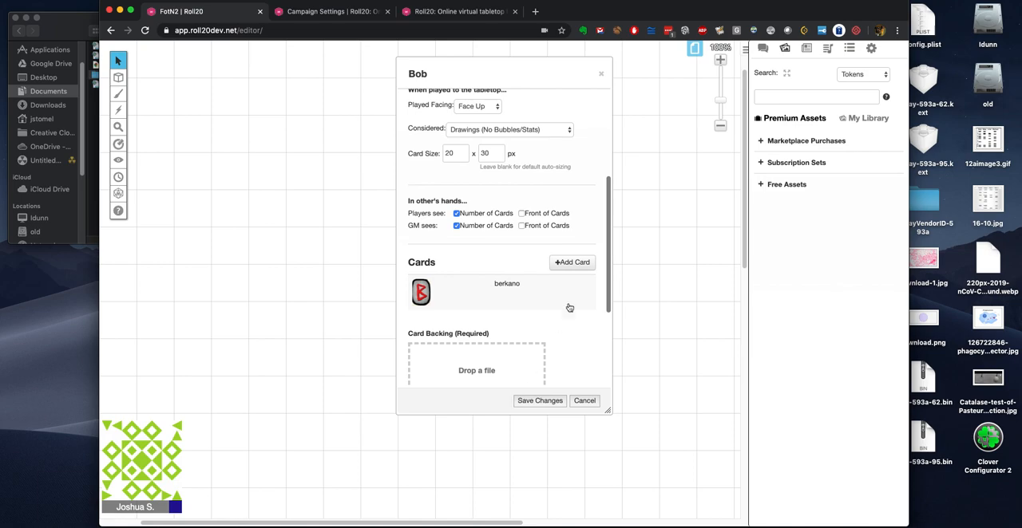
Step: Add a second card to the Bob deck with the elhaz image, name it elhaz and save it
left_click(577, 263)
left_click(485, 284)
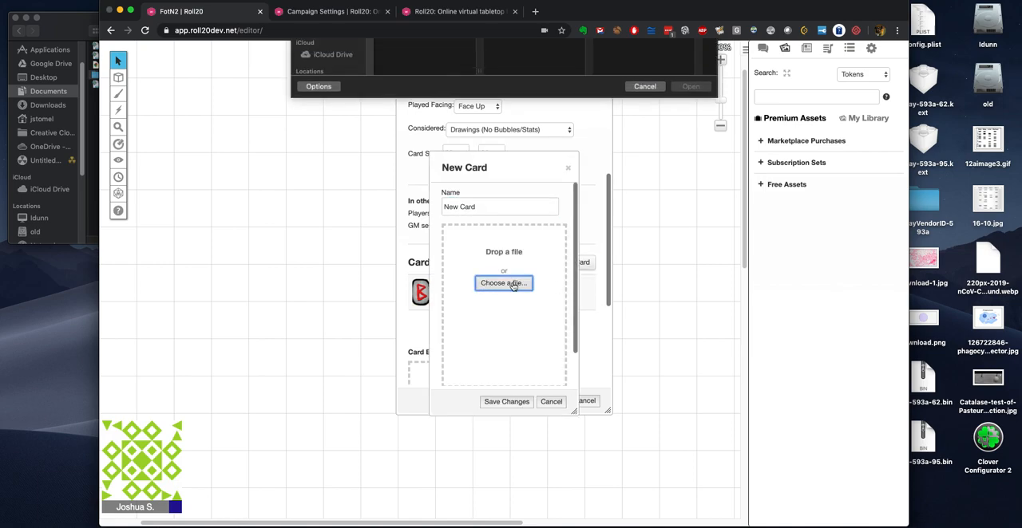
left_click(403, 136)
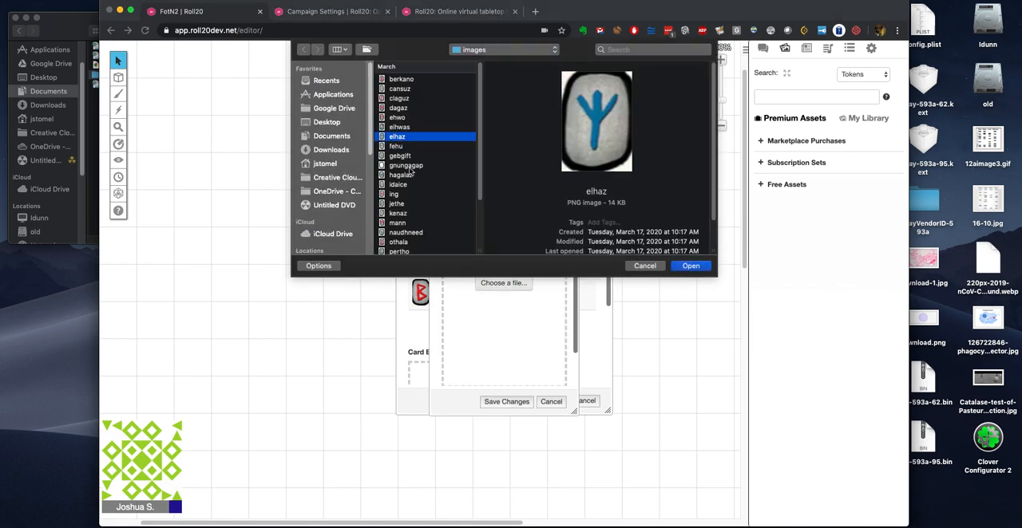
left_click(691, 266)
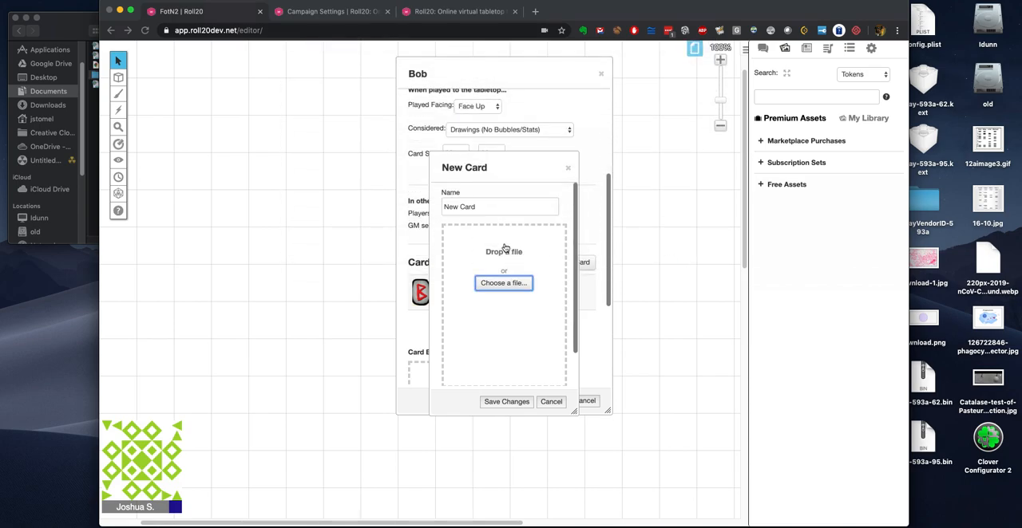
triple_click(467, 206)
type("elhaz")
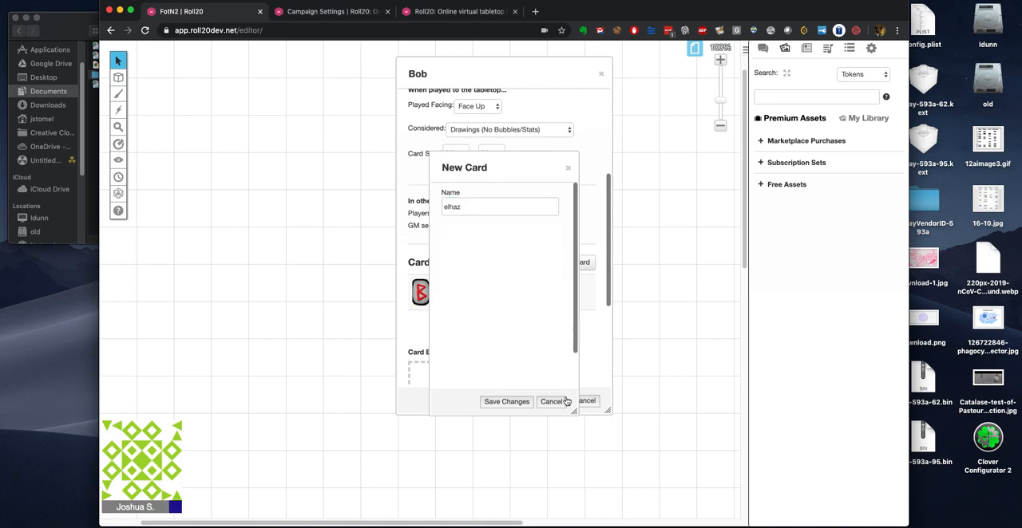
left_click(504, 403)
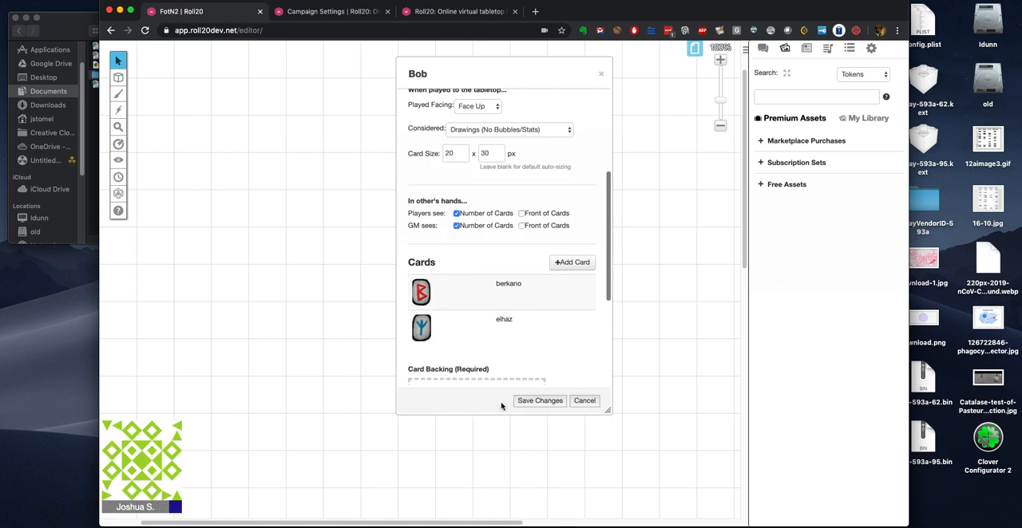
Step: Add a third card to the Bob deck with the fehu image, name it fehu and save it
left_click(576, 264)
left_click(503, 285)
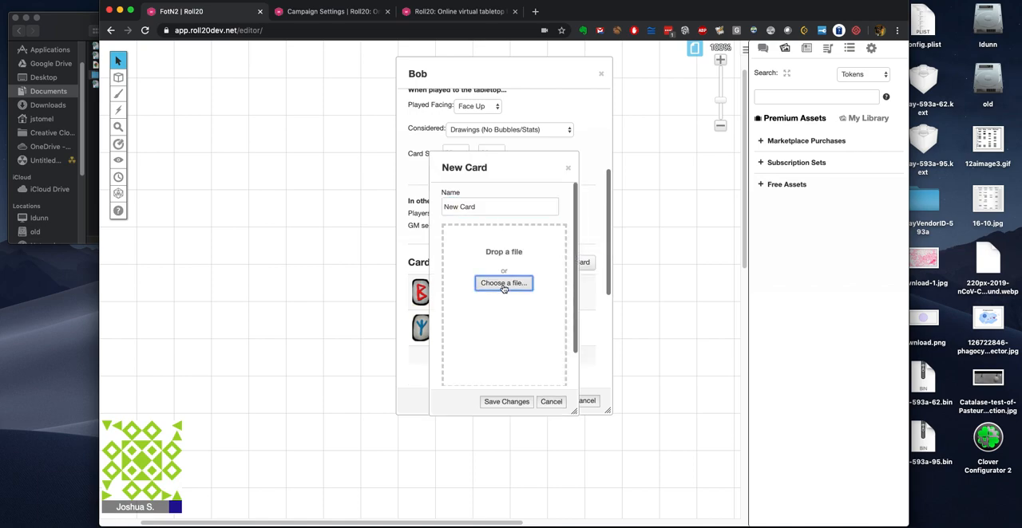
scroll(414, 214, "down", 1)
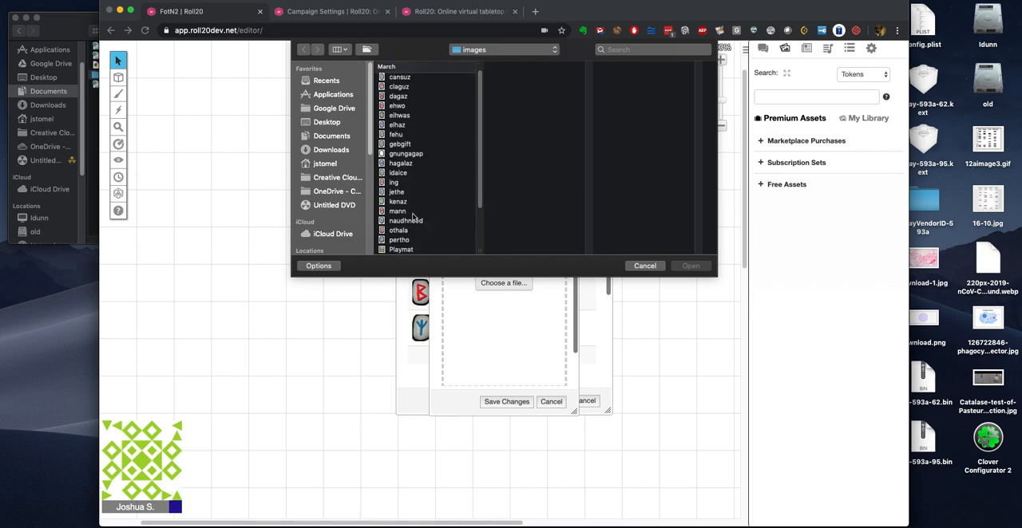
left_click(395, 136)
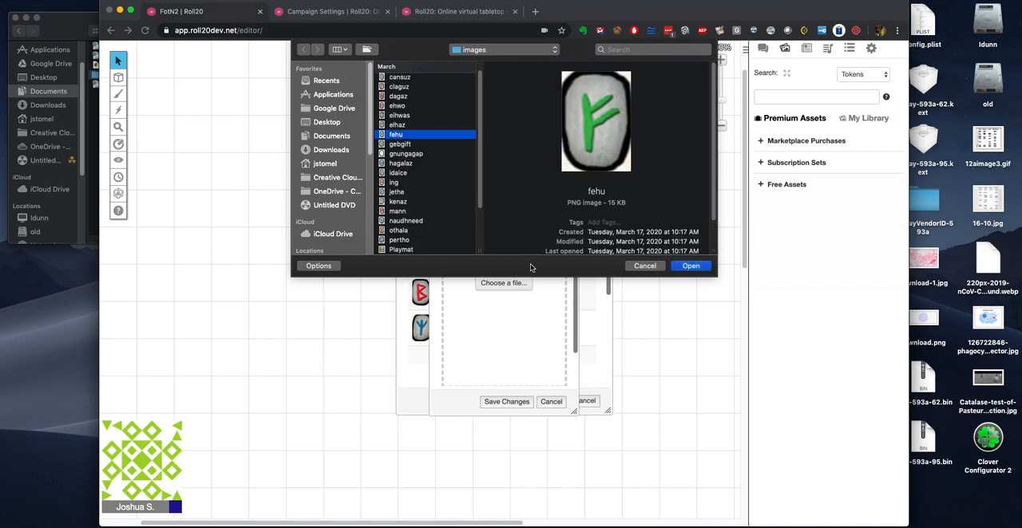
left_click(696, 271)
triple_click(472, 206)
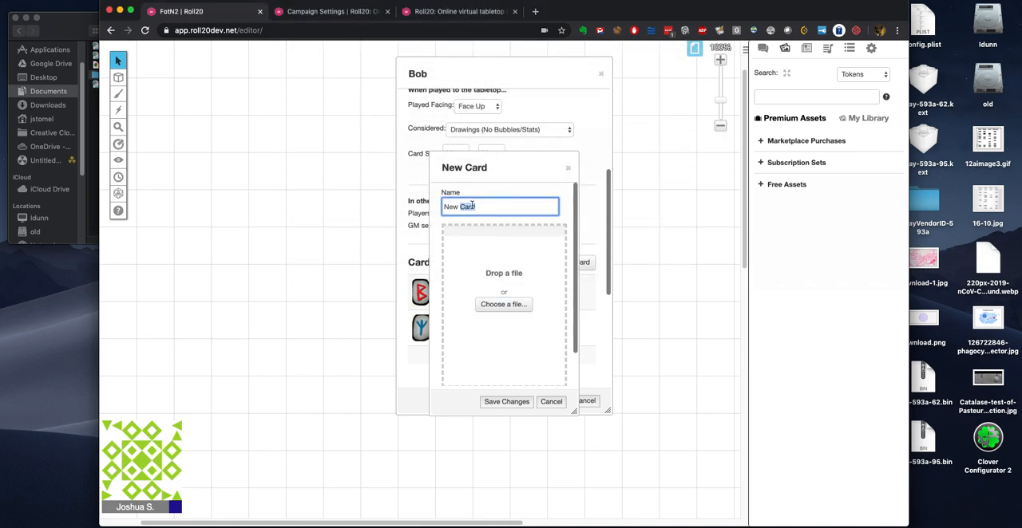
type("fe")
left_click(508, 401)
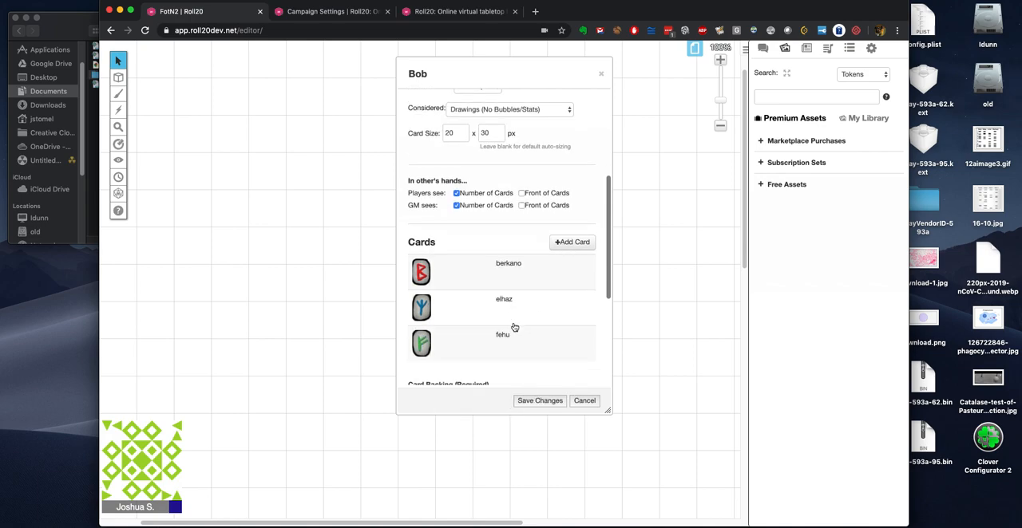
Step: Add a fourth card to the Bob deck with the gebgift image, name it gebgift and save it
scroll(514, 327, "down", 4)
left_click(569, 96)
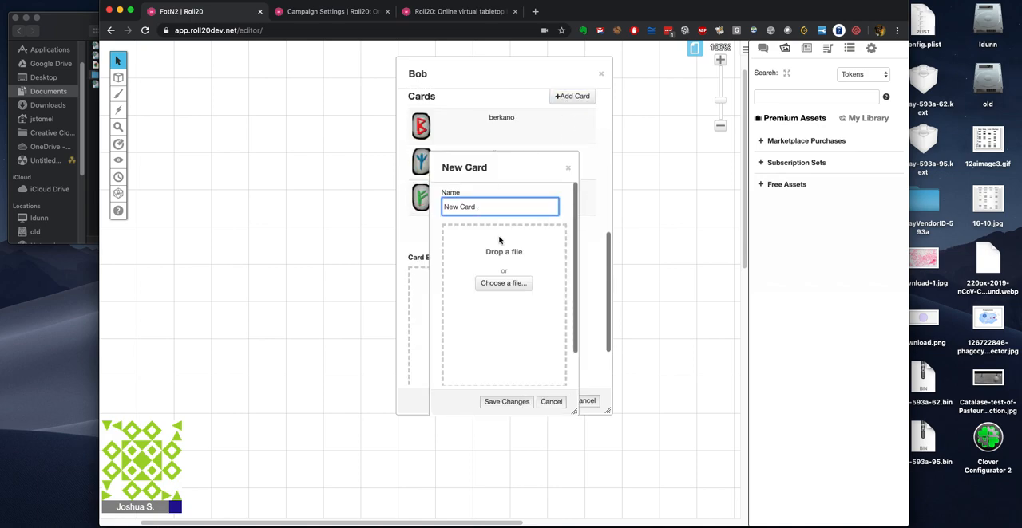
left_click(504, 284)
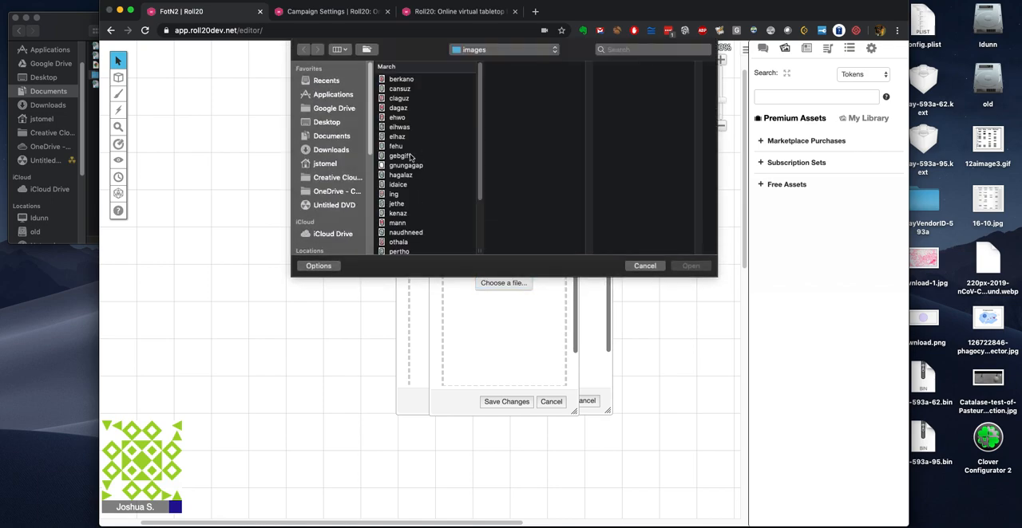
left_click(395, 146)
left_click(391, 128)
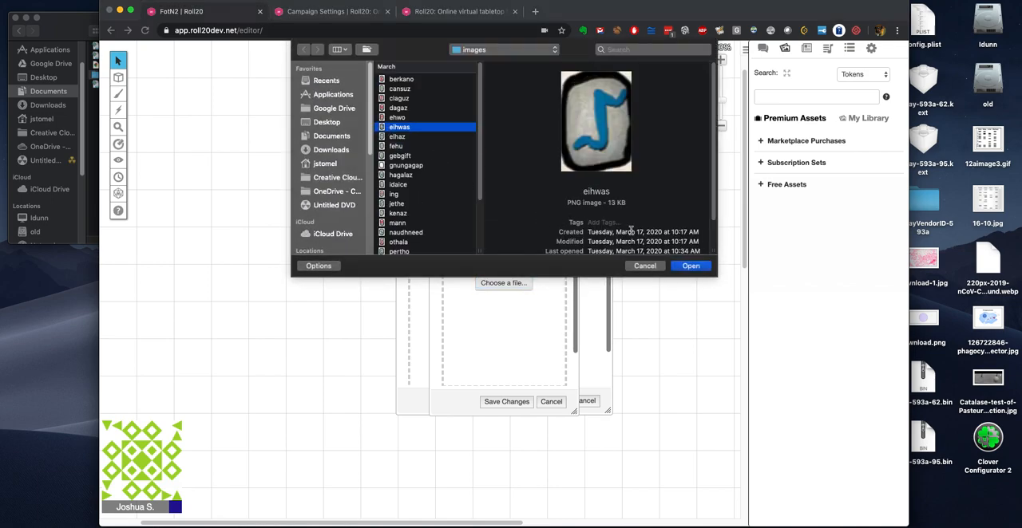
left_click(404, 157)
left_click(691, 266)
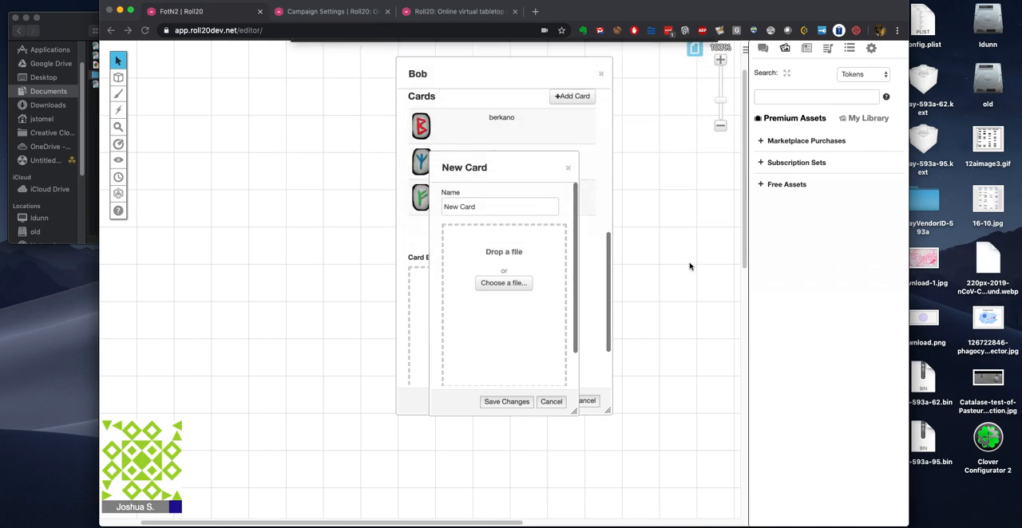
triple_click(485, 207)
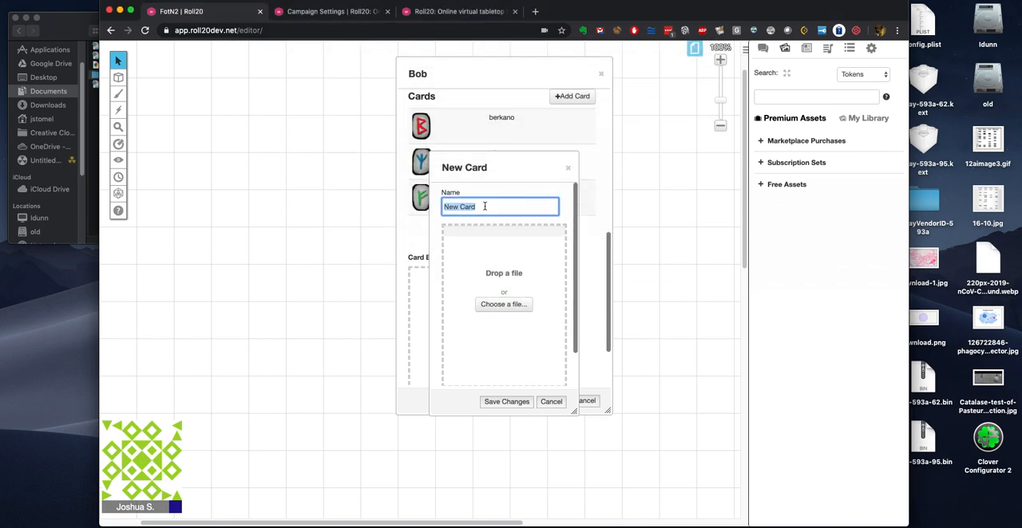
type("gebg")
left_click(469, 210)
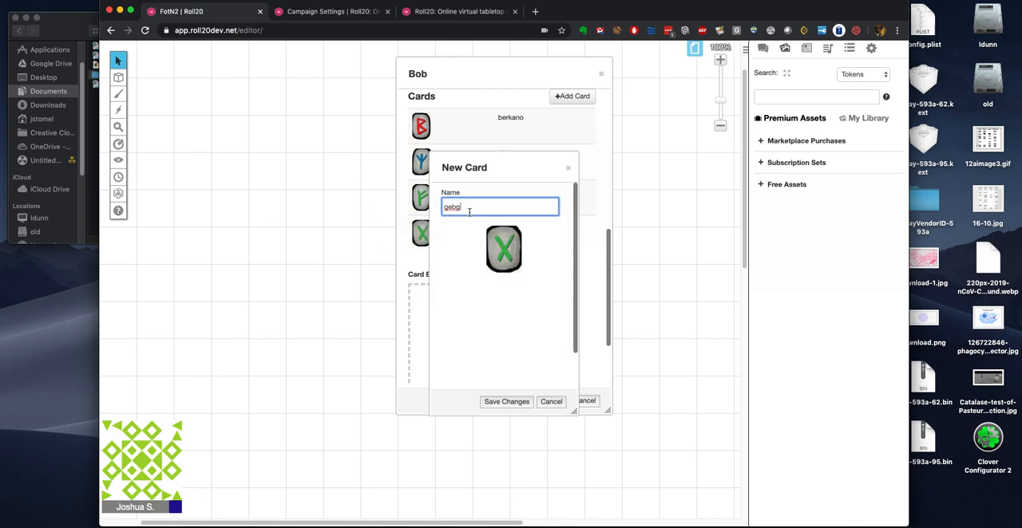
type("ift")
left_click(523, 403)
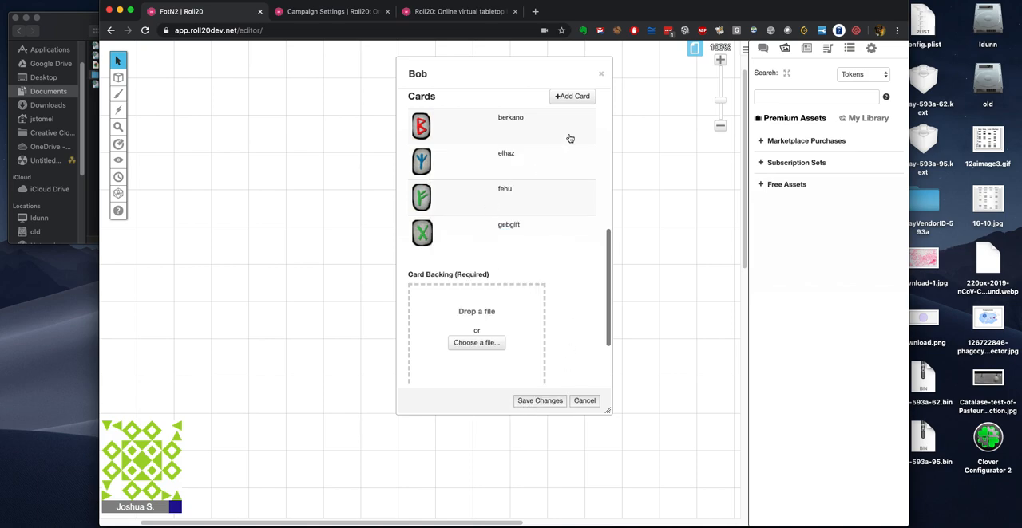
Step: Add a fifth card to the Bob deck with the ing image, name it ing and save it
left_click(574, 98)
triple_click(475, 207)
left_click(504, 282)
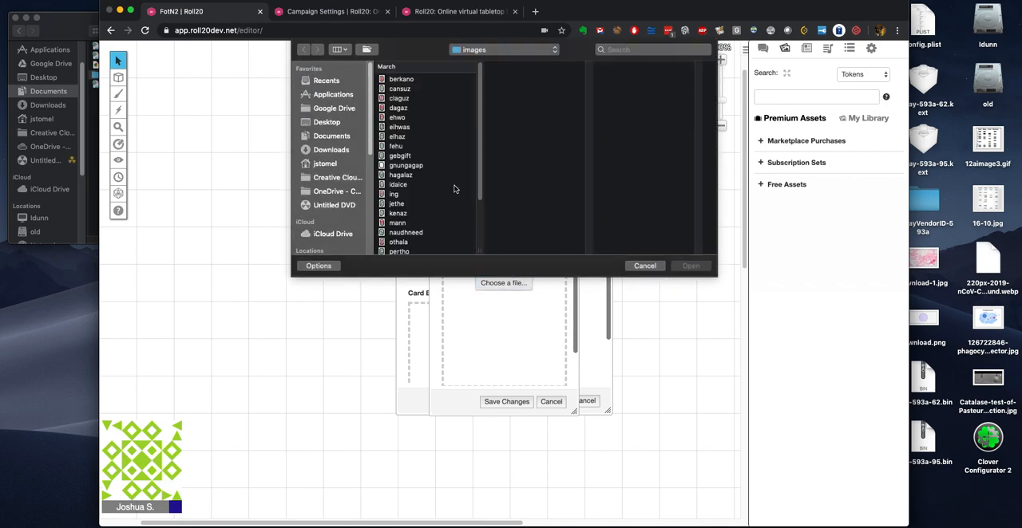
left_click(397, 197)
left_click(690, 266)
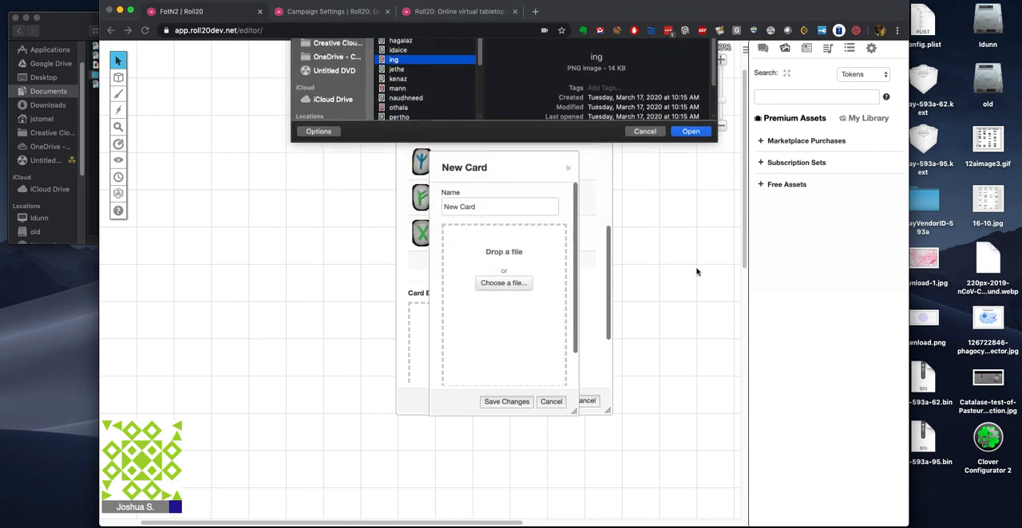
triple_click(469, 205)
type("ing")
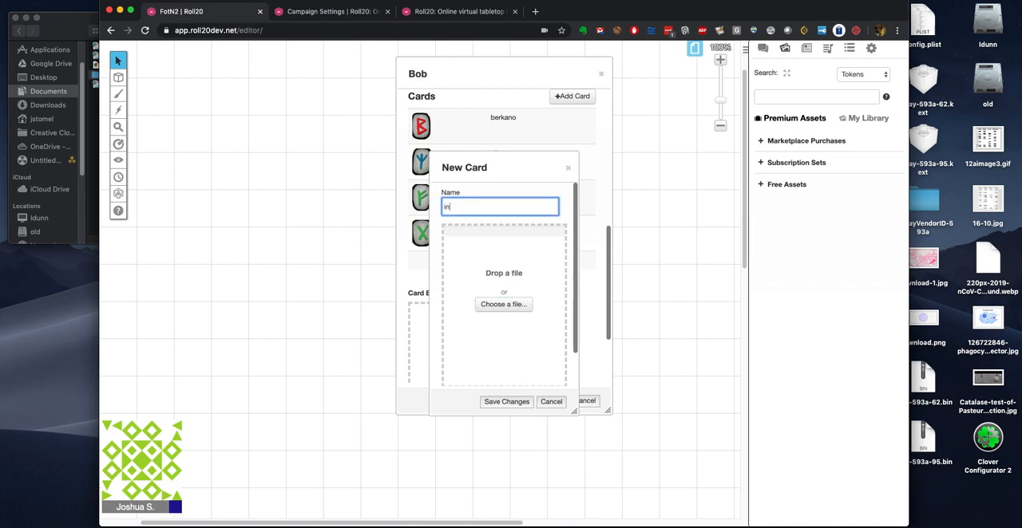
left_click(516, 401)
Step: Try to load the gnungagap image as the Bob deck's card backing from the file chooser
scroll(548, 335, "down", 3)
left_click(476, 293)
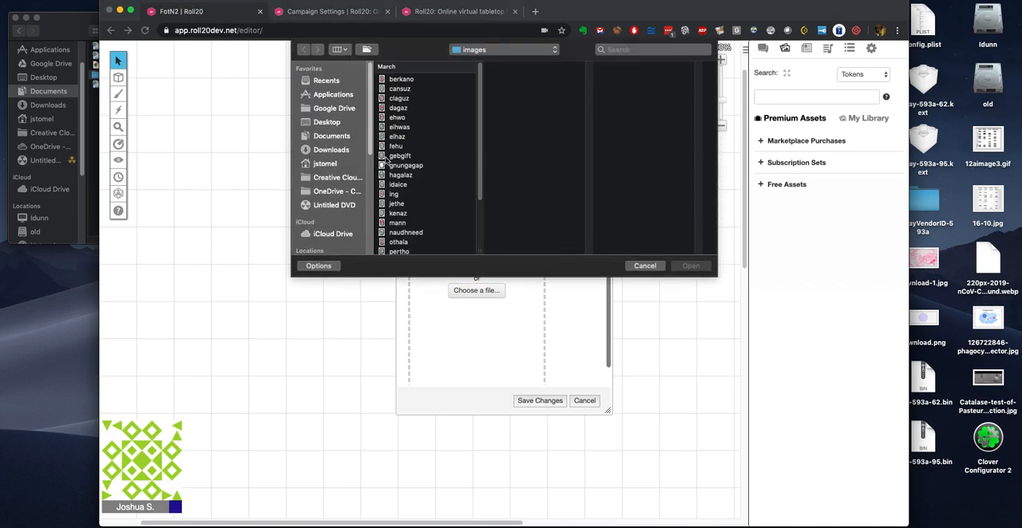
left_click(399, 165)
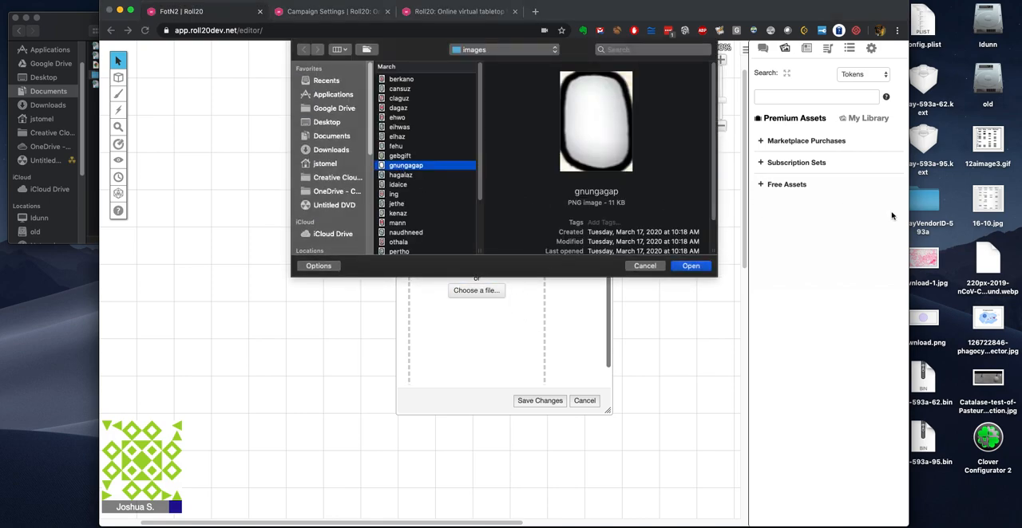
left_click(691, 267)
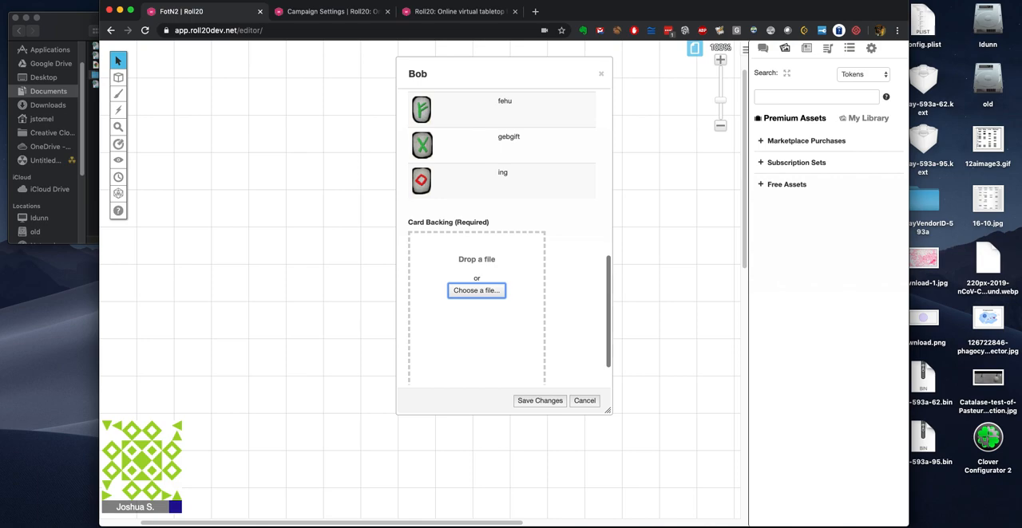
Step: Set the Bob deck's card backing to the gnungagap image from the Finder images folder and save the deck
scroll(479, 317, "down", 2)
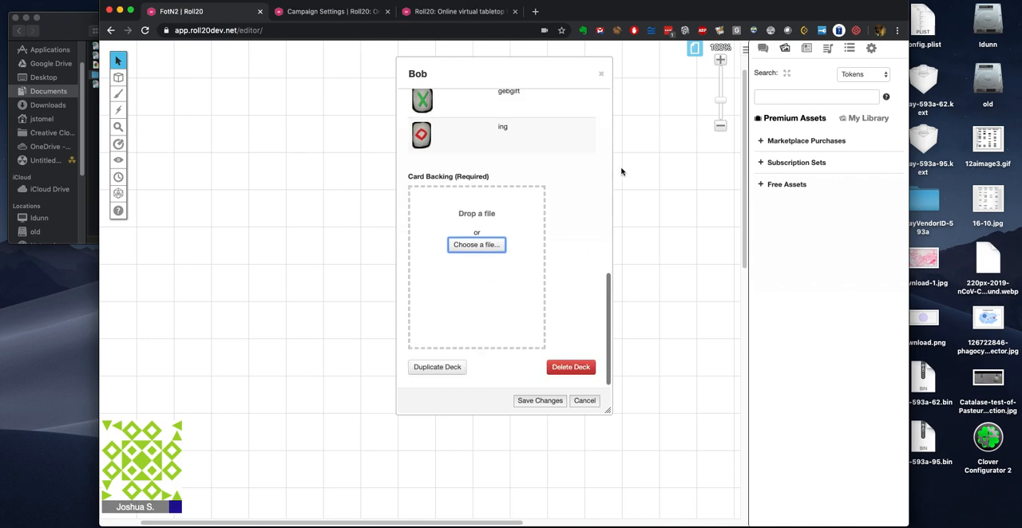
left_click(490, 245)
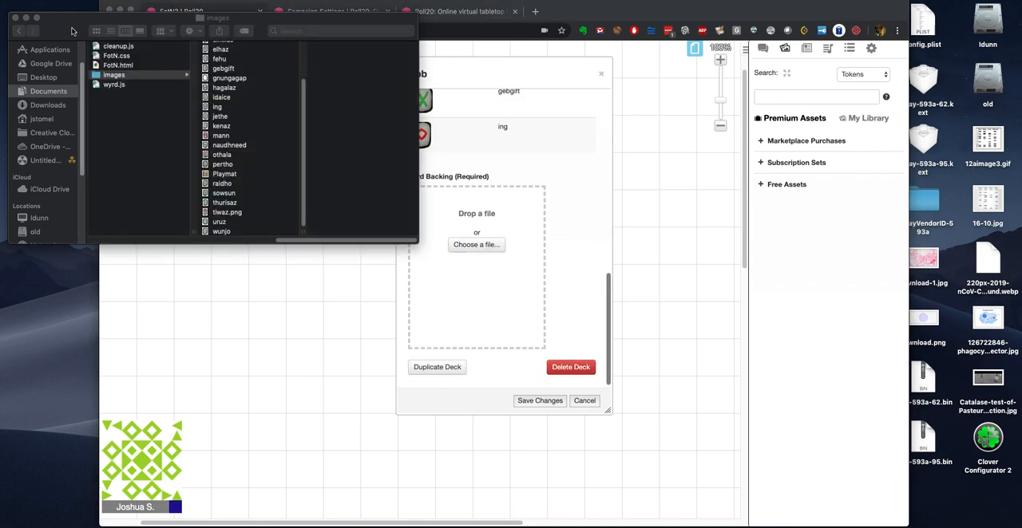
left_click_drag(229, 78, 488, 298)
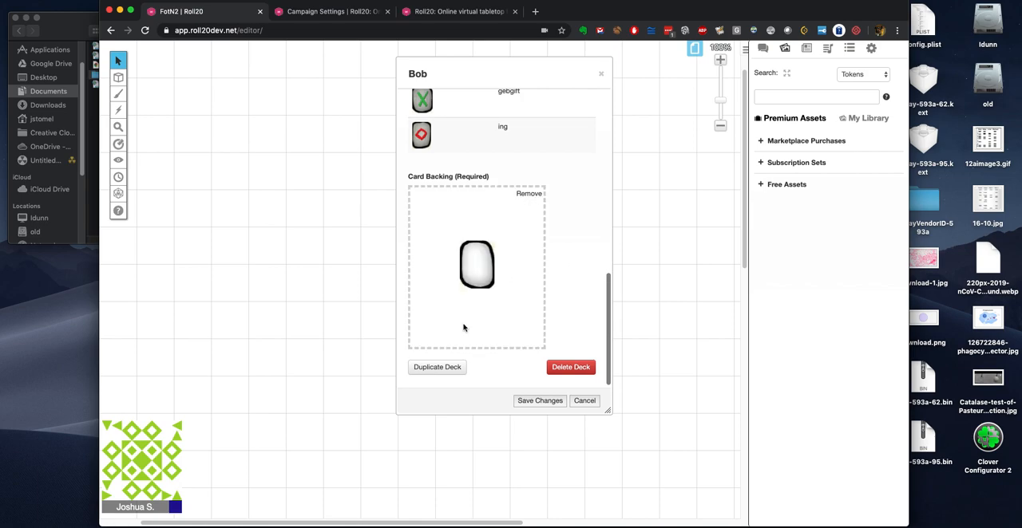
left_click(550, 402)
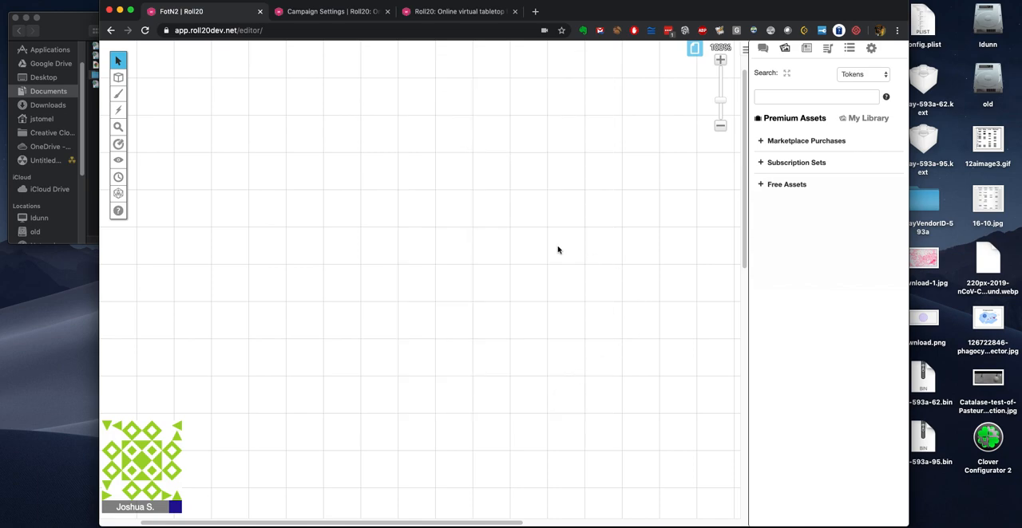
Step: Reopen the Bob deck, duplicate it and close the deck settings
left_click(848, 48)
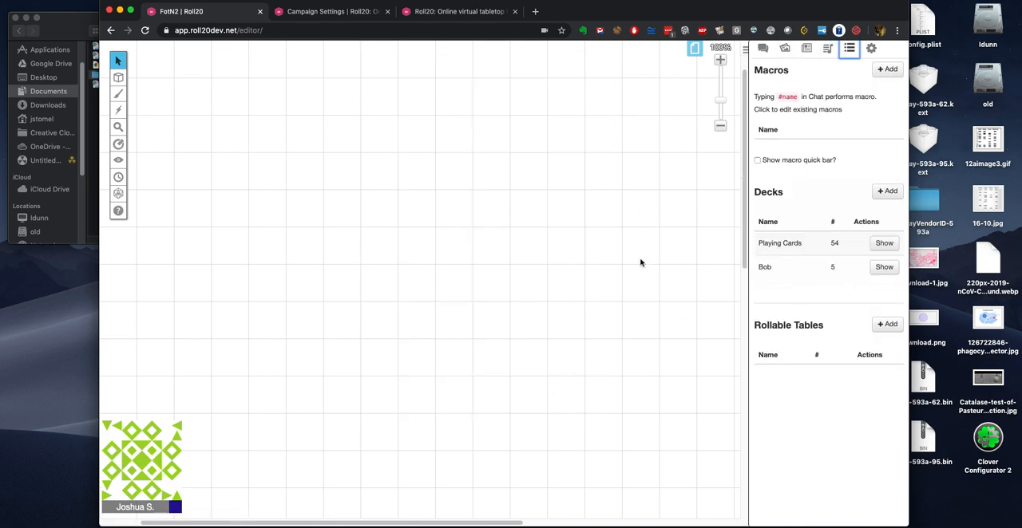
left_click(765, 268)
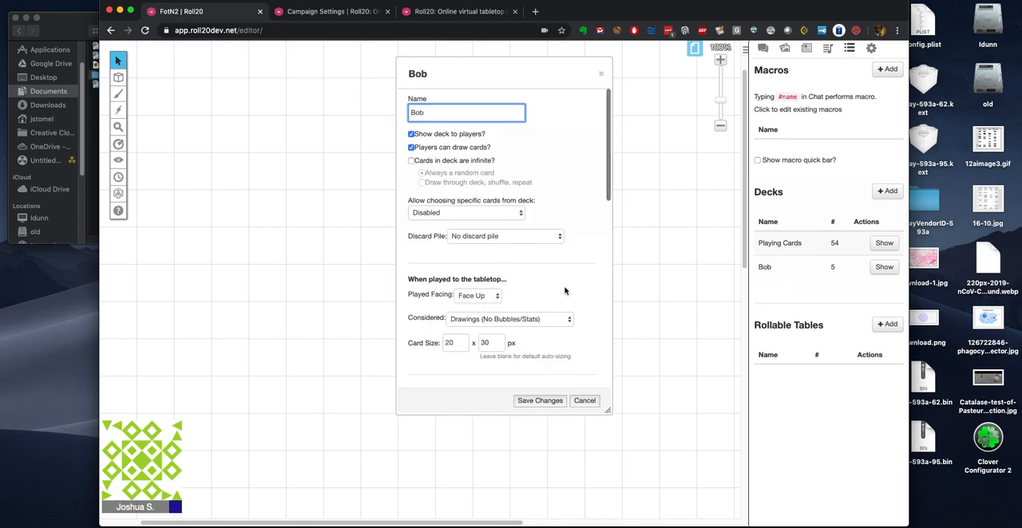
scroll(566, 293, "down", 10)
left_click(423, 367)
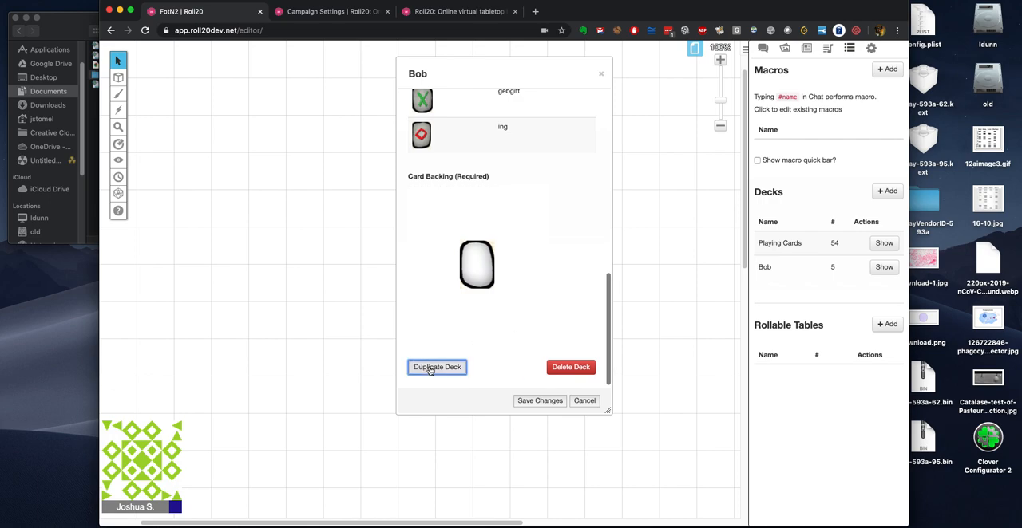
left_click(586, 402)
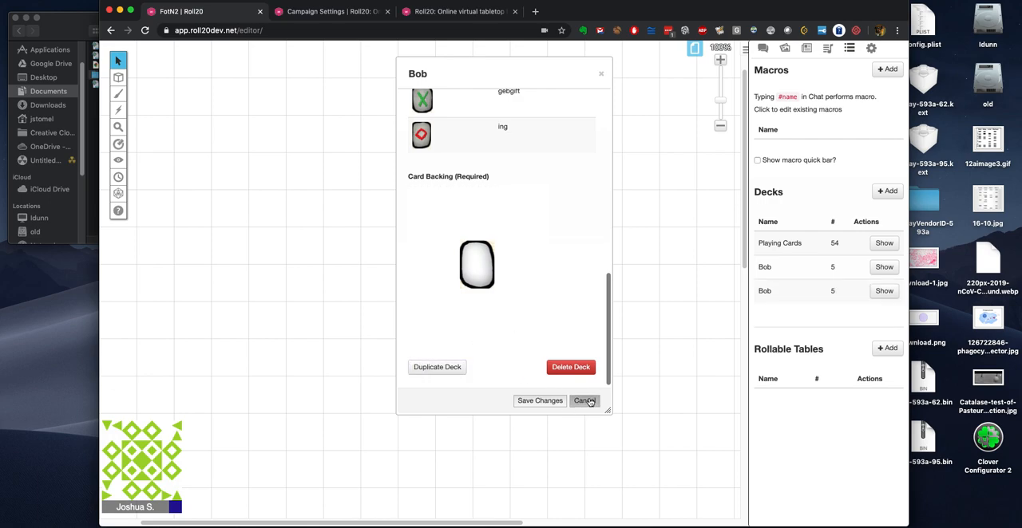
Step: Rename the duplicated Bob deck as Steve and save the changes
left_click(764, 293)
double_click(417, 111)
type("Steve")
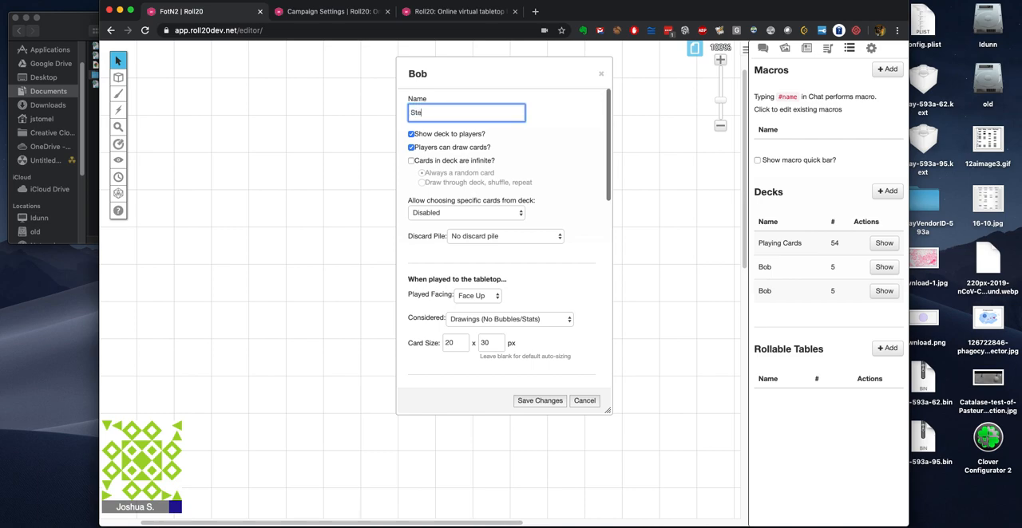
left_click(535, 400)
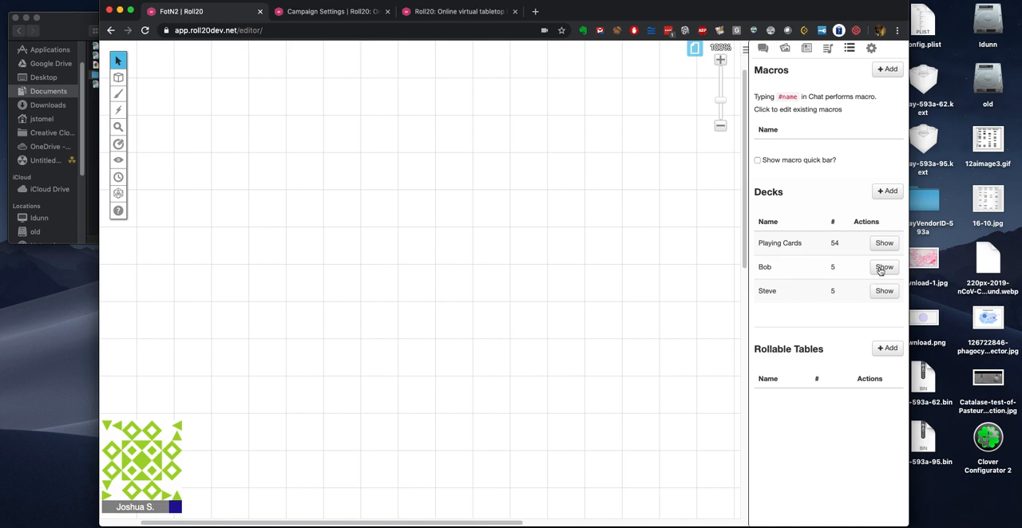
Step: Switch the tabletop to the Playmats page
left_click(693, 48)
left_click(339, 63)
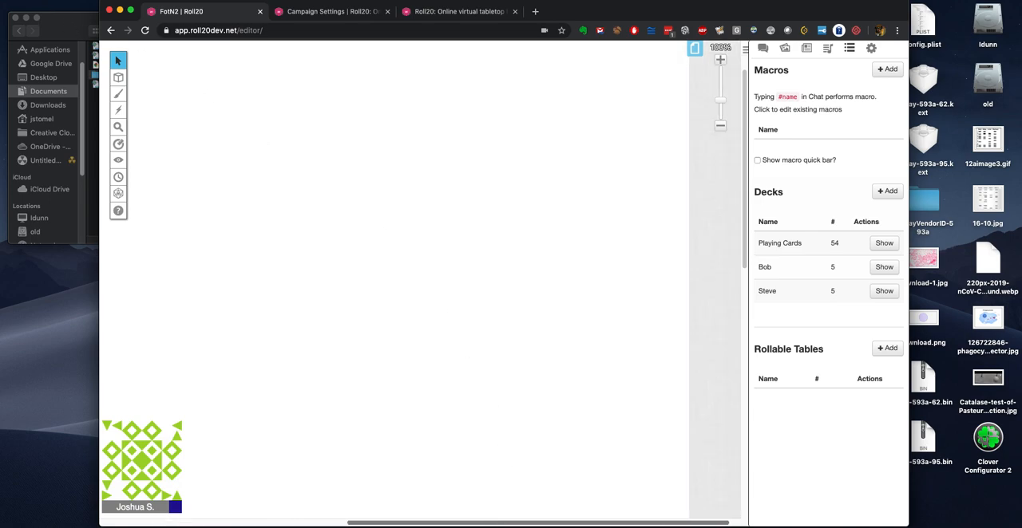
Step: Place the Playmat image from the Finder images folder on the page and delete it again
left_click(71, 22)
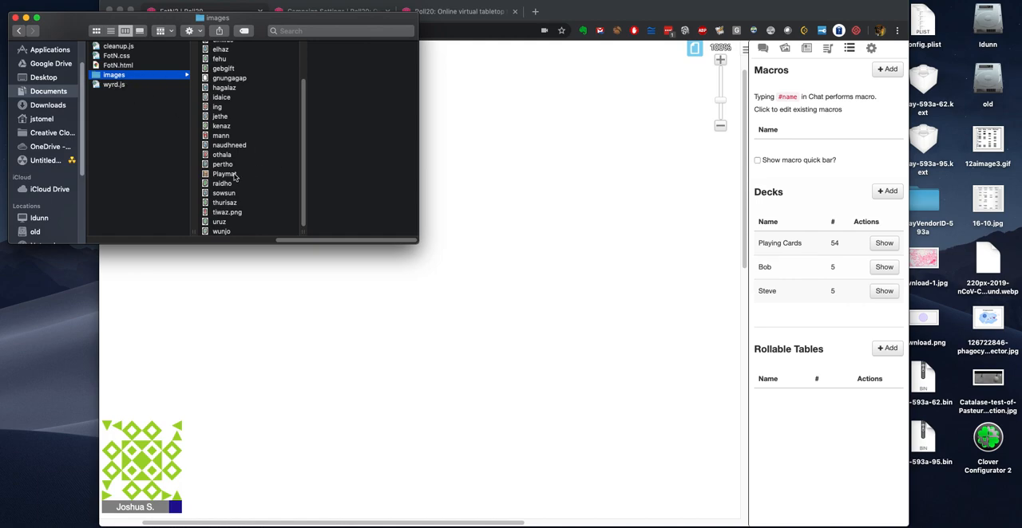
left_click(231, 175)
left_click(543, 237)
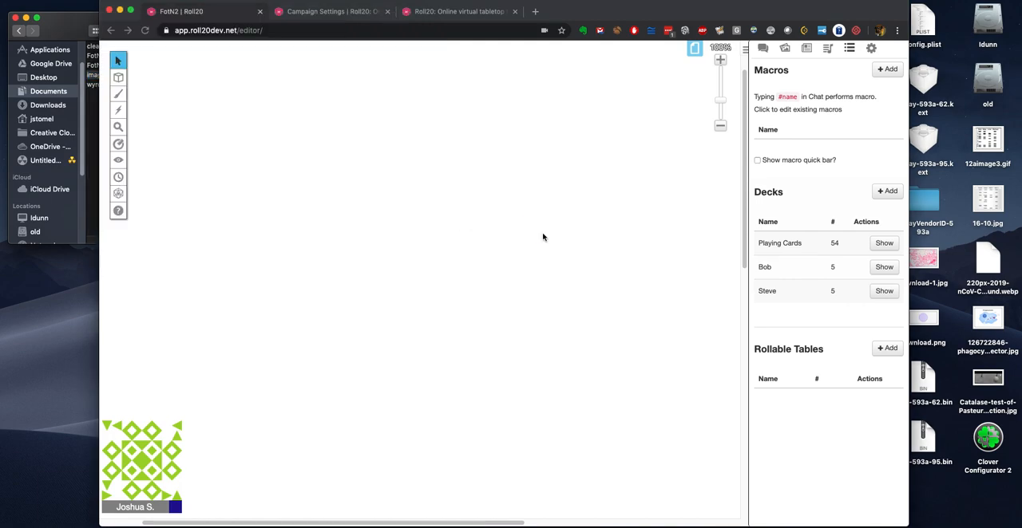
left_click_drag(543, 237, 547, 235)
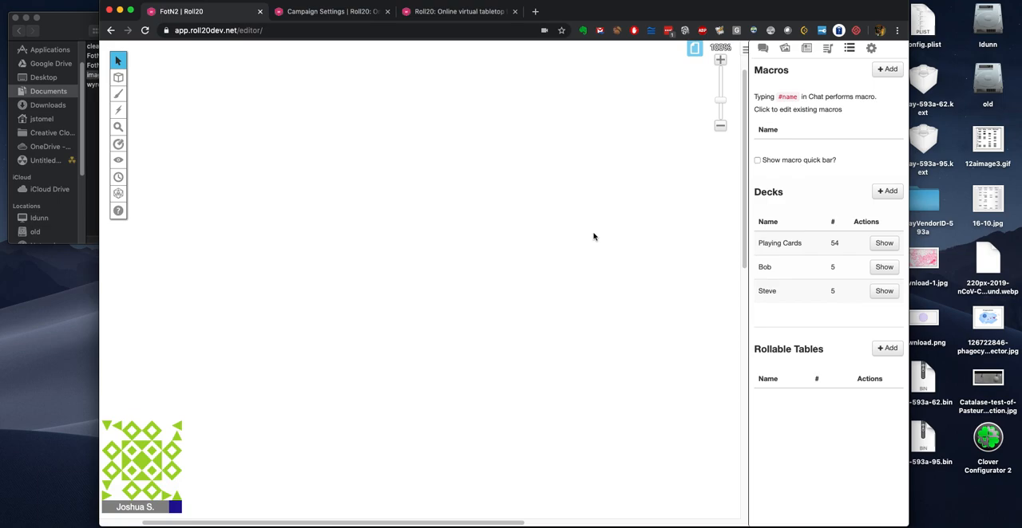
scroll(590, 230, "up", 2)
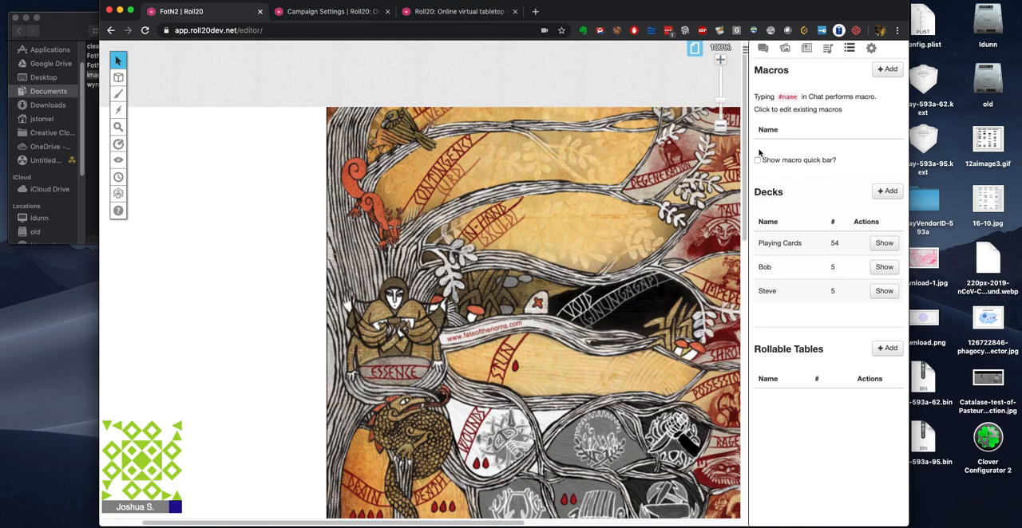
left_click(720, 125)
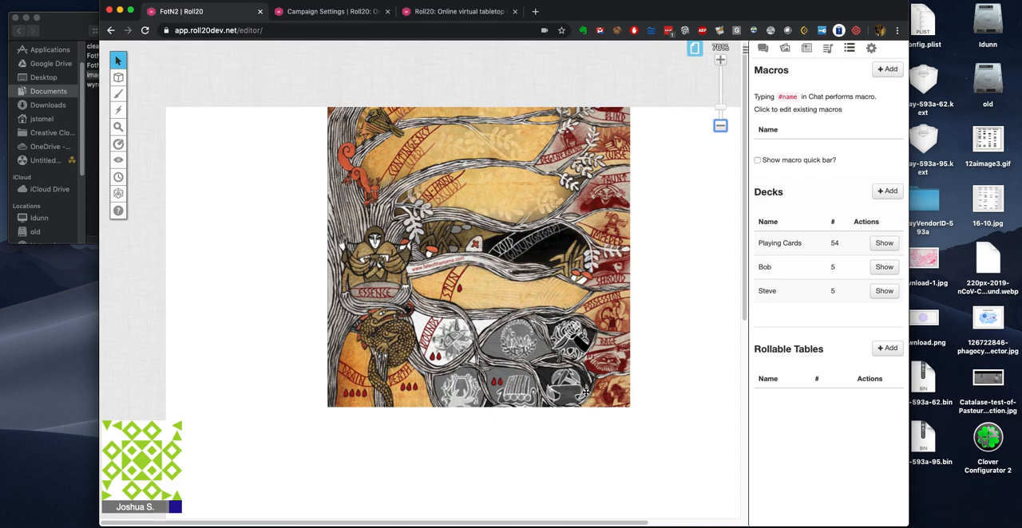
left_click(487, 343)
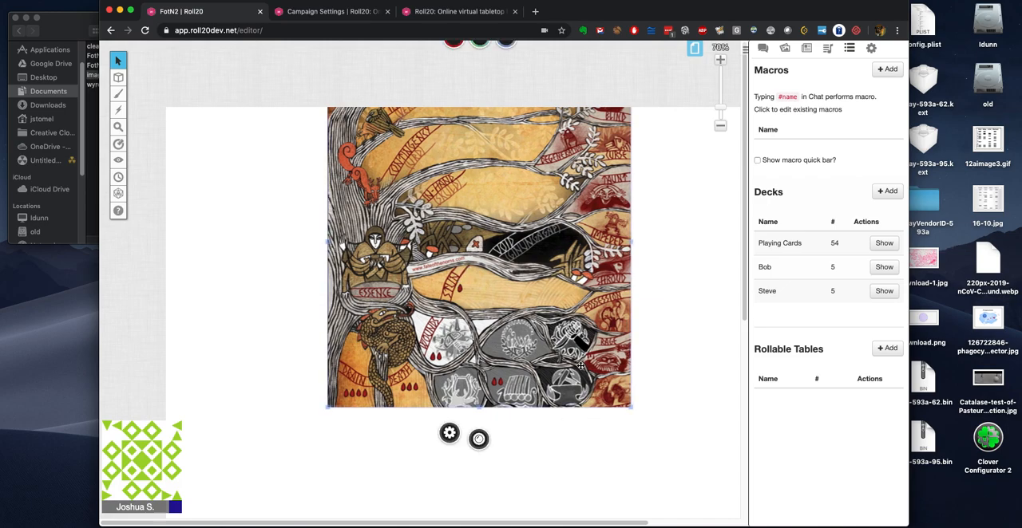
key("Delete")
left_click(61, 14)
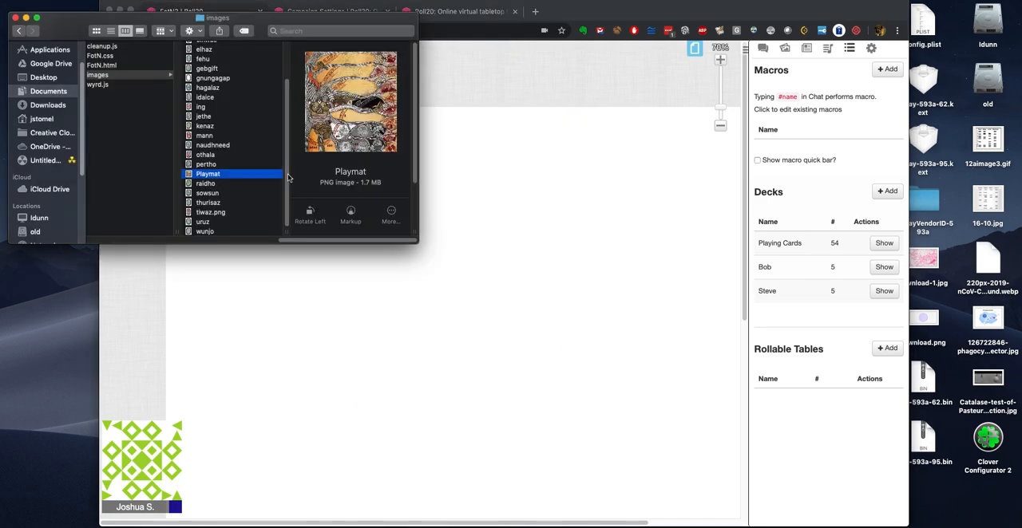
left_click(832, 71)
Step: Upload the Playmat image to the personal art library and close the upload dialog
left_click(784, 50)
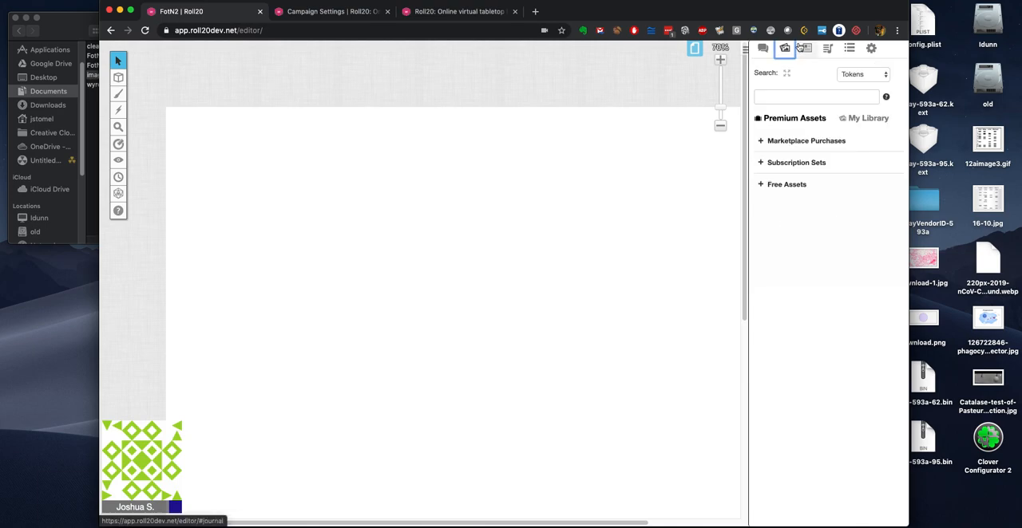
left_click(875, 119)
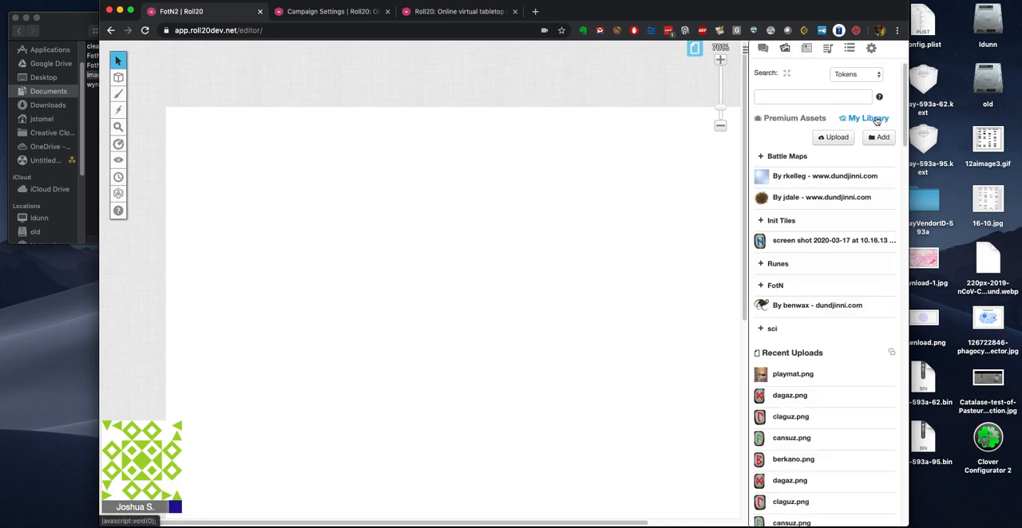
left_click(834, 137)
left_click(508, 275)
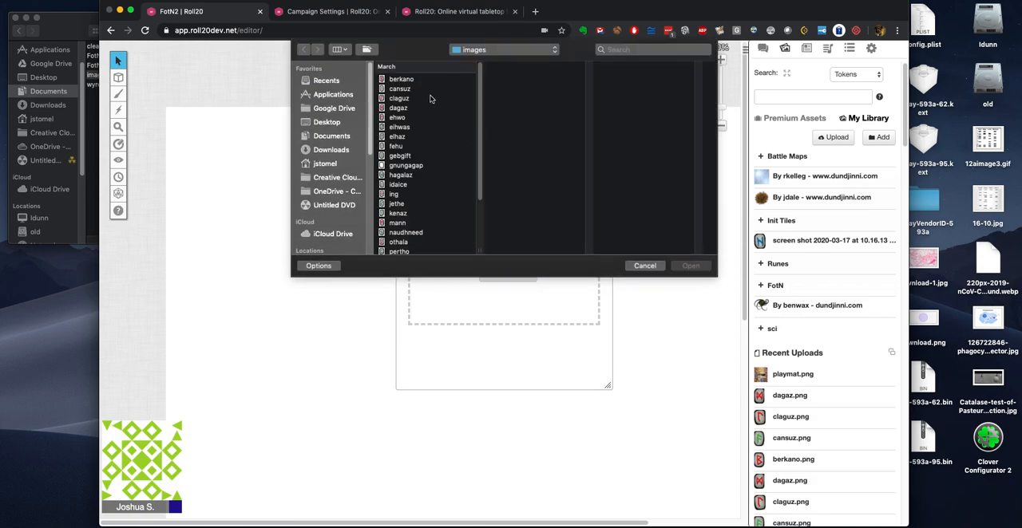
scroll(412, 209, "down", 5)
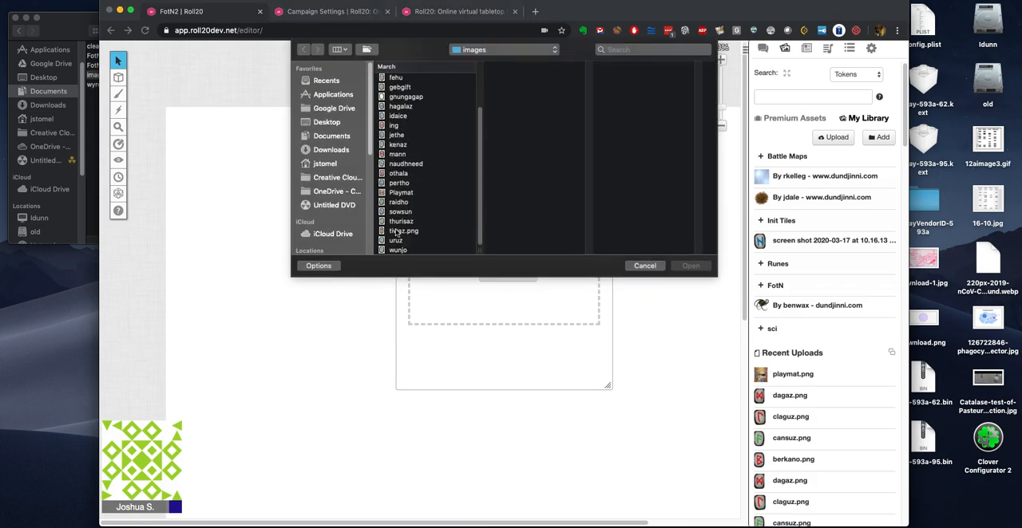
left_click(401, 192)
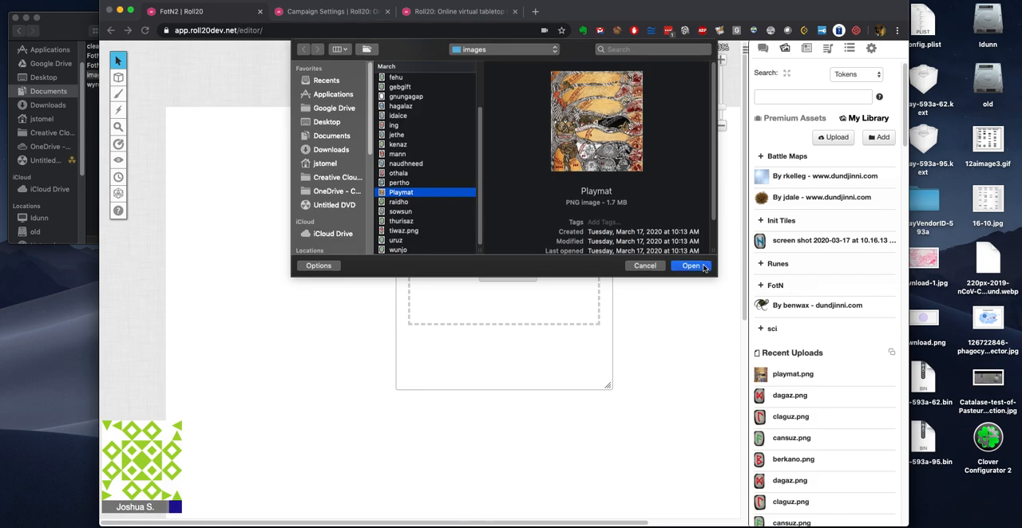
left_click(701, 267)
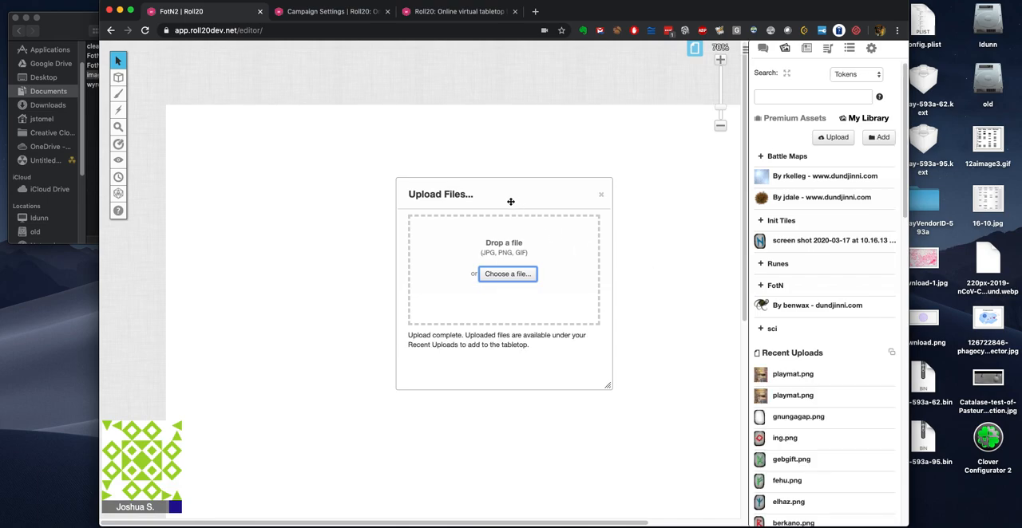
left_click(604, 197)
Step: Place playmat.png from the recent uploads on the page, enlarge it and move it to the page's upper right area
left_click_drag(792, 374, 591, 305)
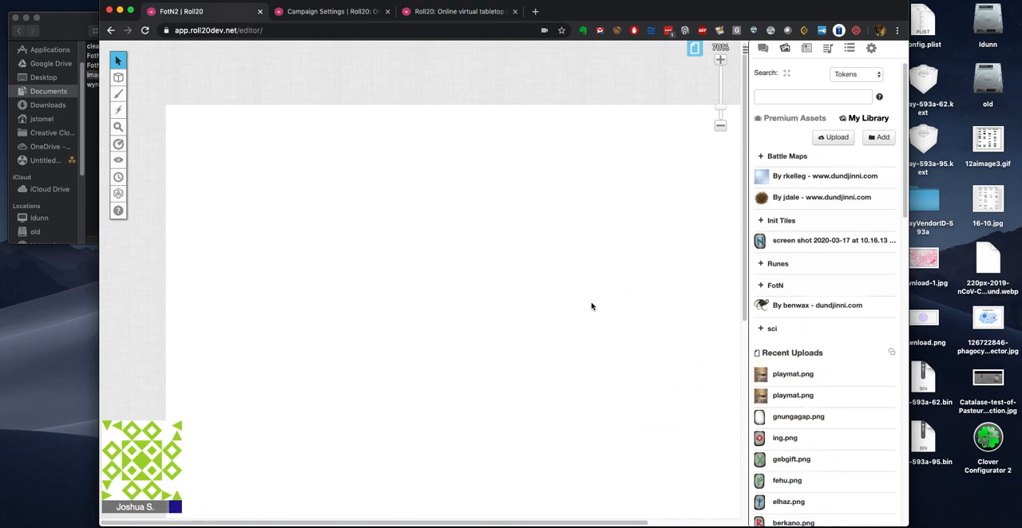
left_click(591, 300)
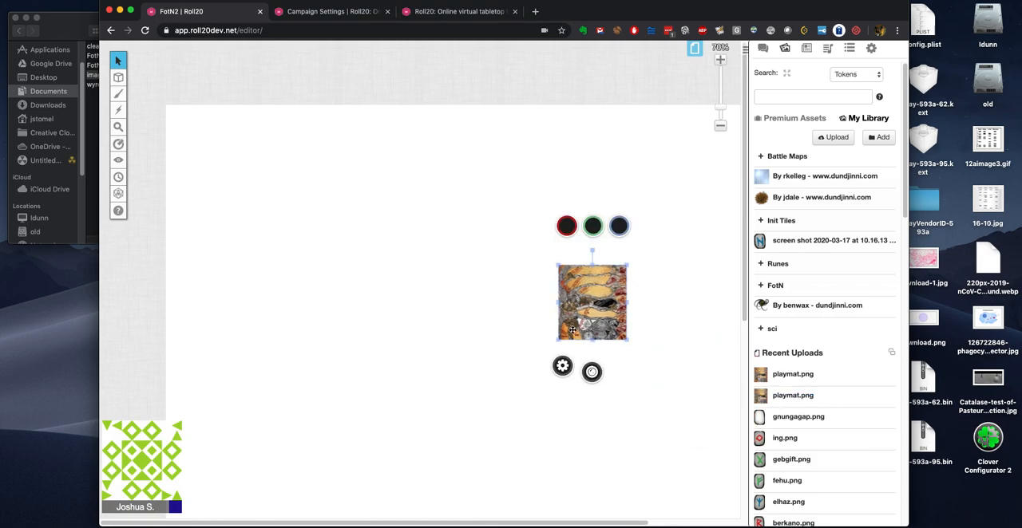
left_click_drag(558, 342, 322, 471)
left_click_drag(533, 391, 601, 336)
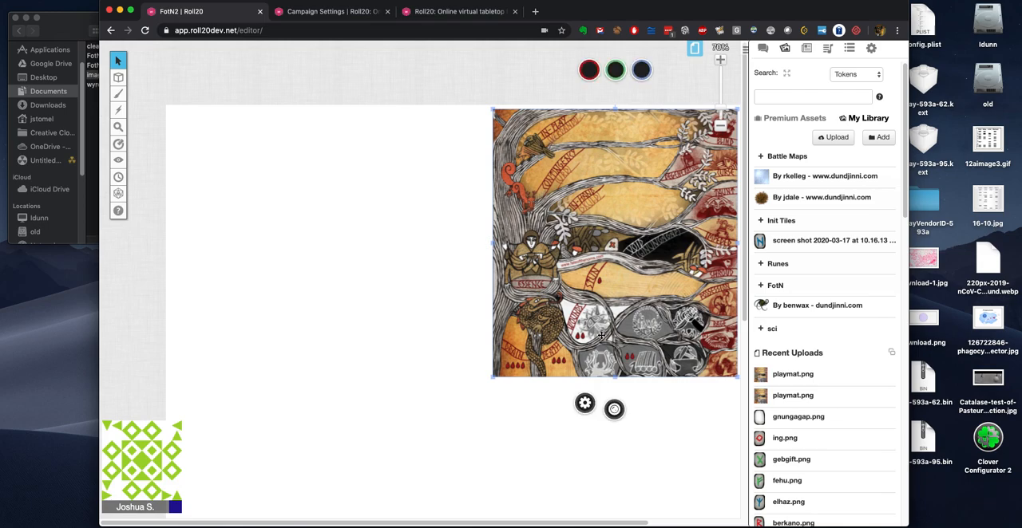
Step: Name the playmat token "Bob playmat", checking the required naming format in the cleanup.js API script, and save the token
double_click(540, 335)
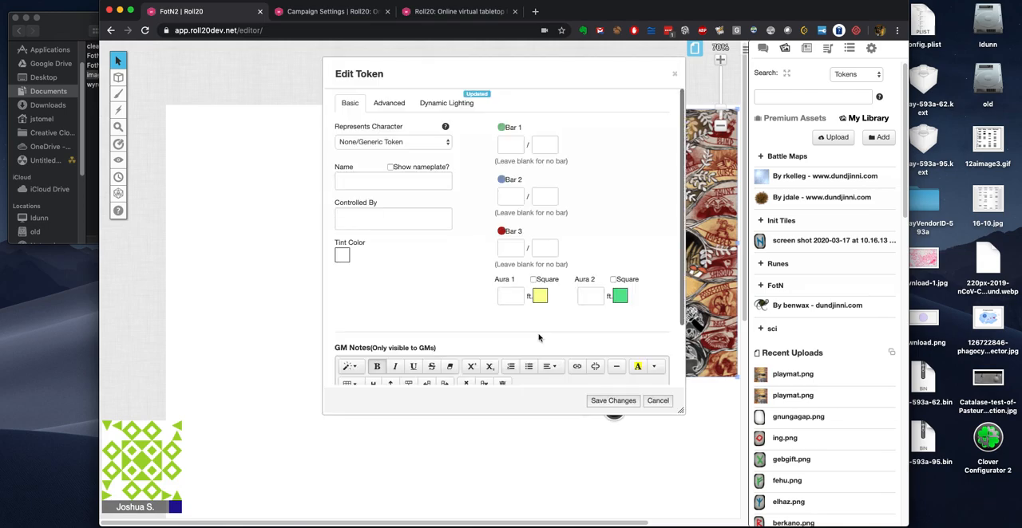
left_click(438, 182)
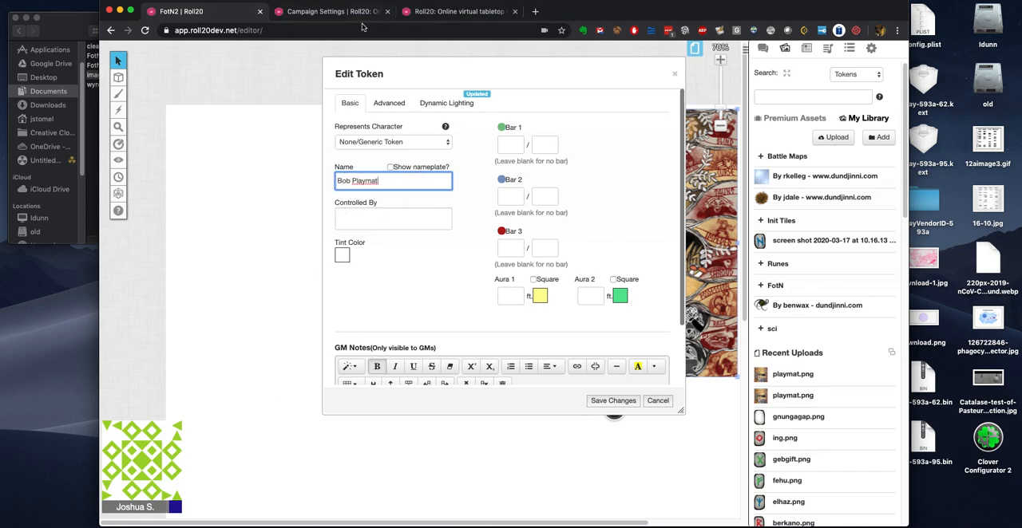
left_click(449, 12)
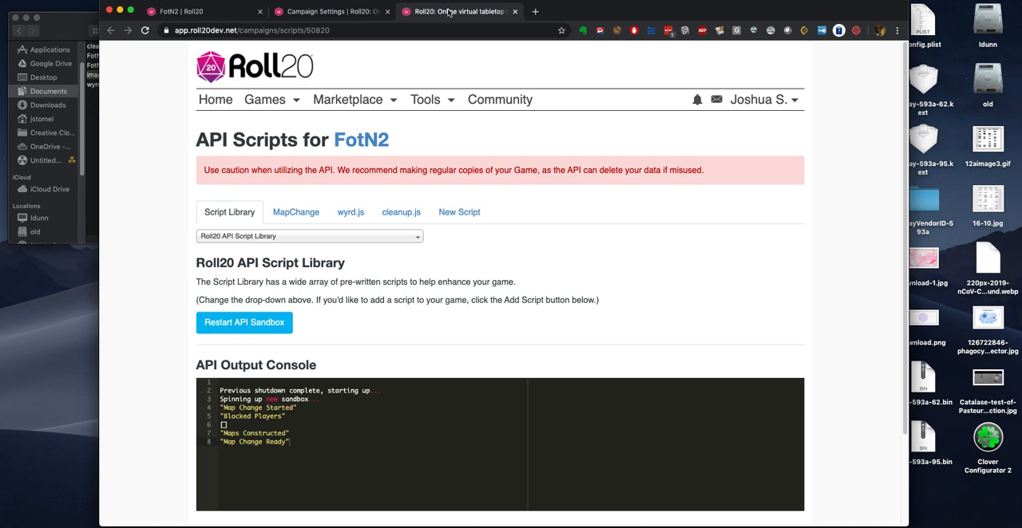
left_click(402, 213)
scroll(263, 350, "down", 2)
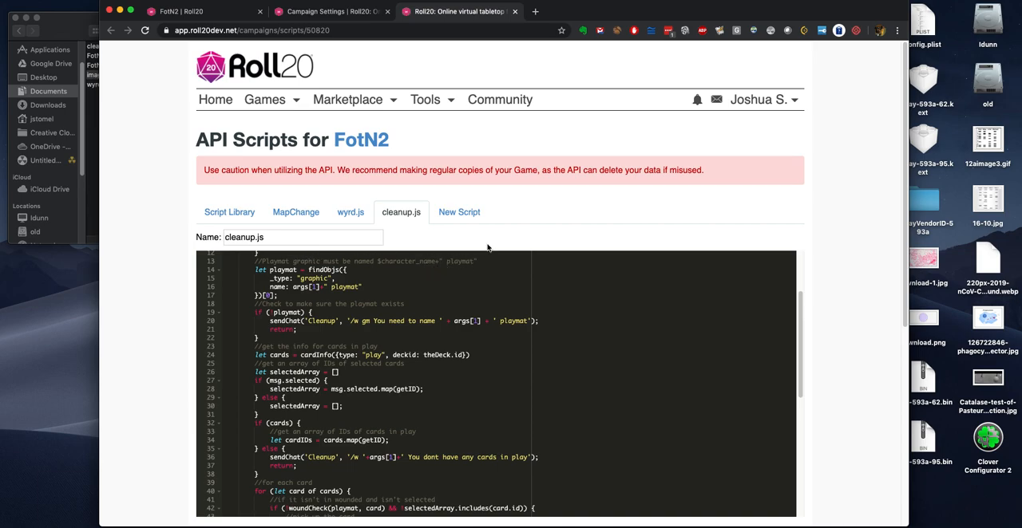
left_click(351, 13)
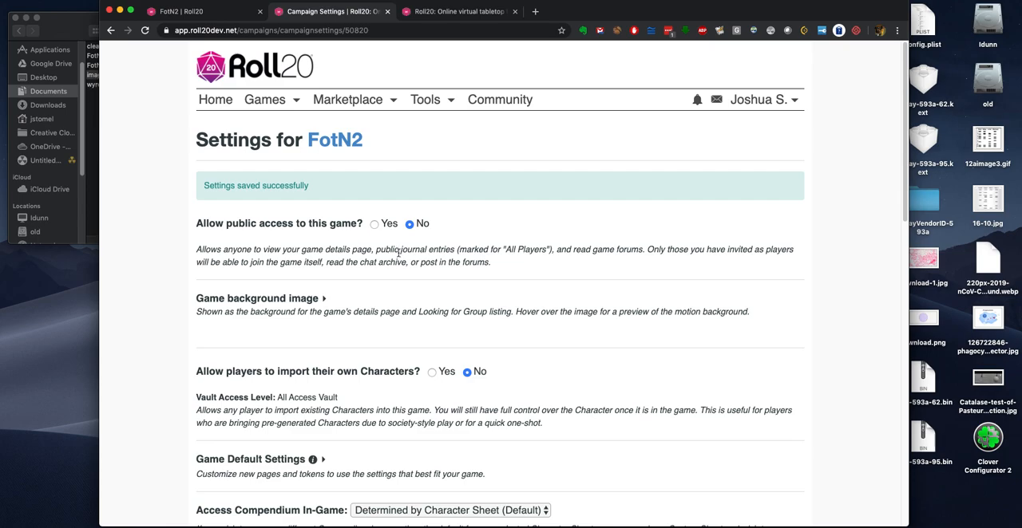
left_click(437, 13)
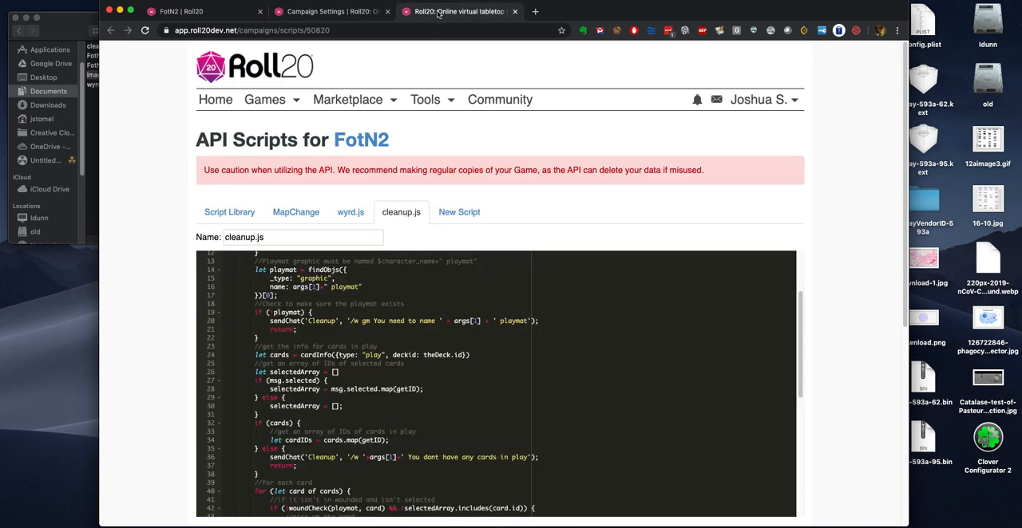
left_click(212, 16)
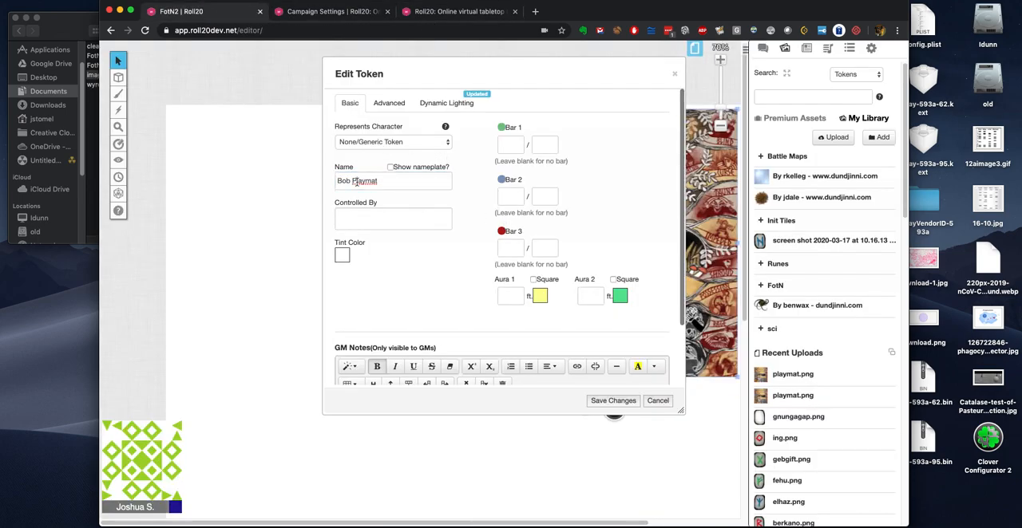
key("BackSpace")
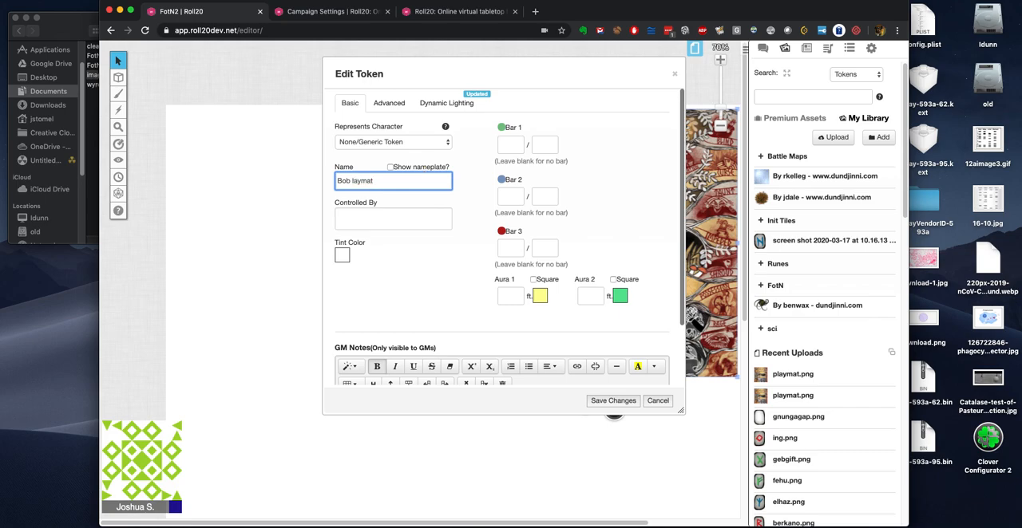
type("p")
left_click(614, 401)
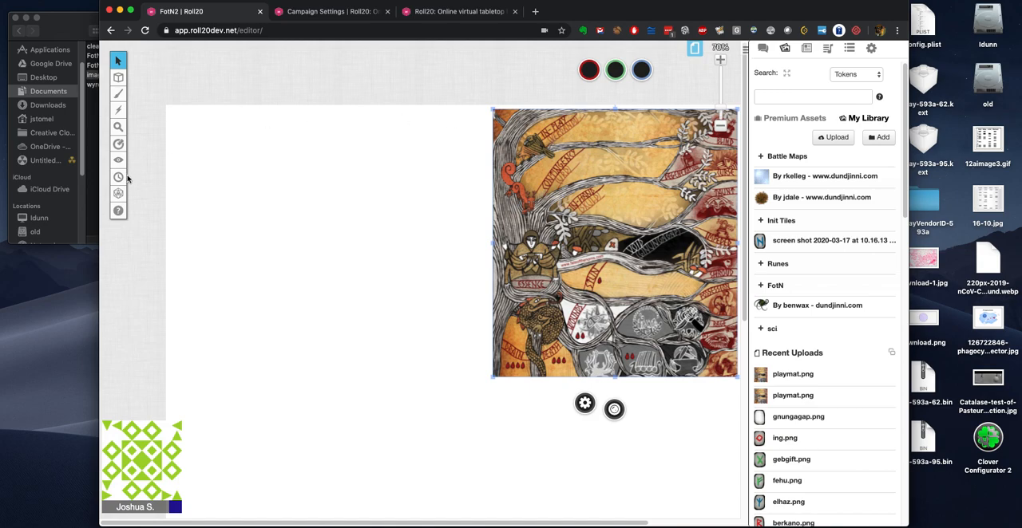
Step: Review the cleanup.js and wyrd.js API scripts for how they use the playmat and position cards on it
left_click(431, 12)
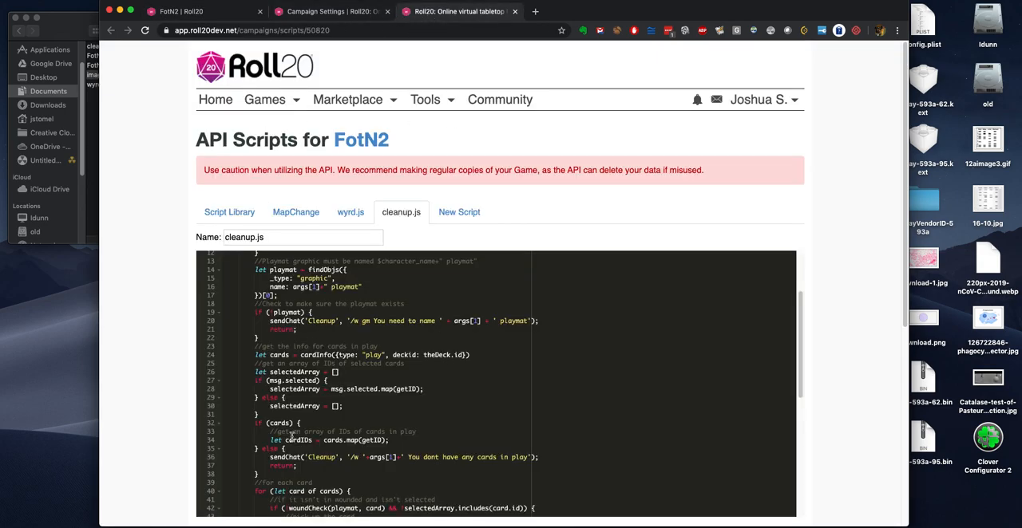
scroll(292, 436, "down", 2)
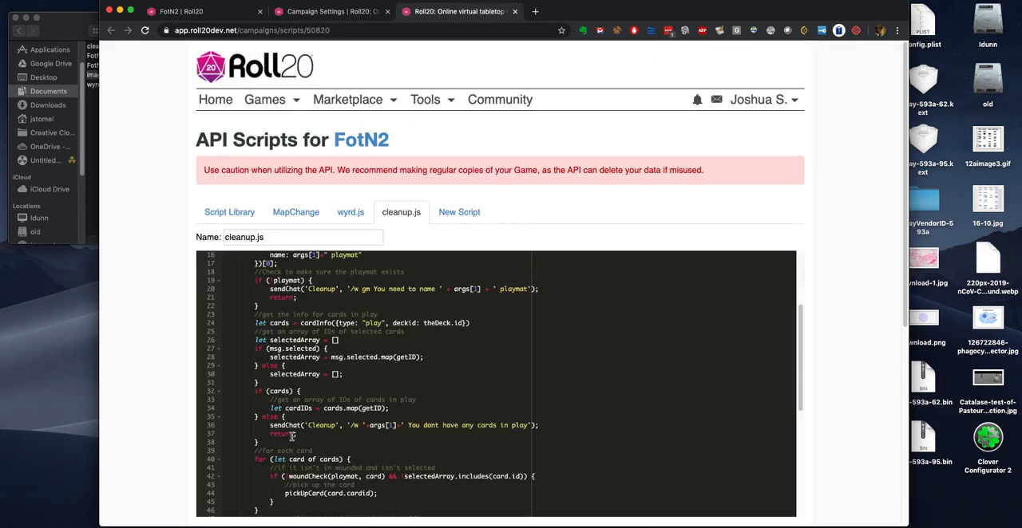
left_click(345, 216)
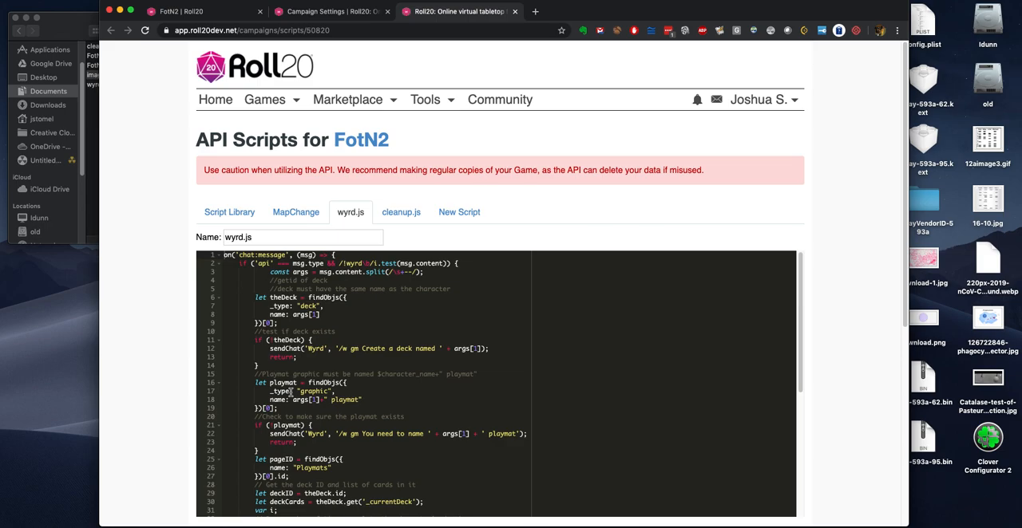
scroll(291, 392, "down", 1)
scroll(291, 392, "down", 5)
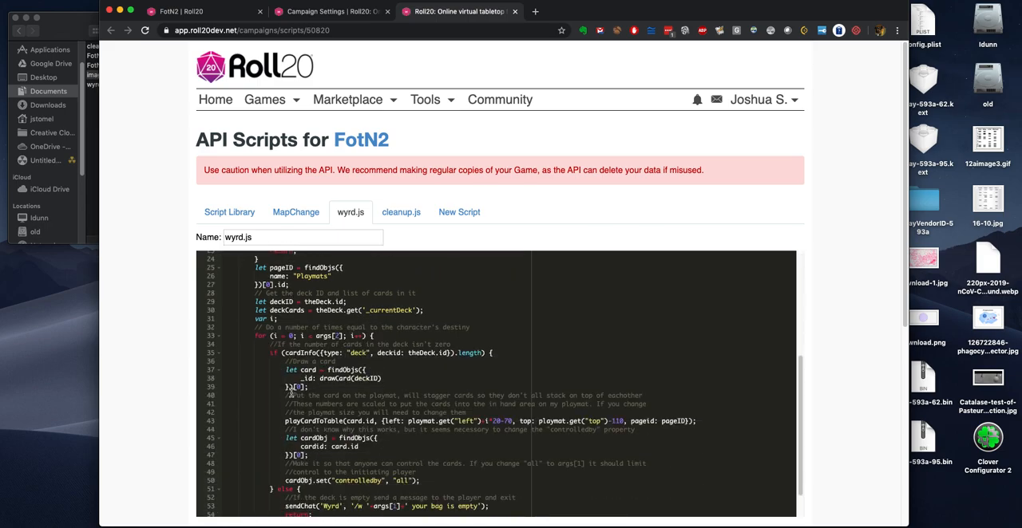
scroll(431, 371, "up", 4)
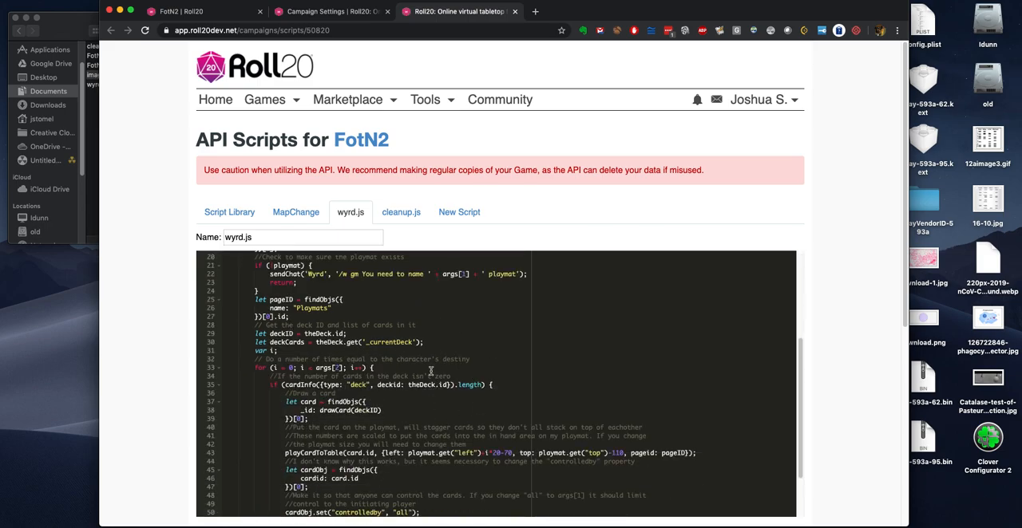
scroll(431, 372, "up", 1)
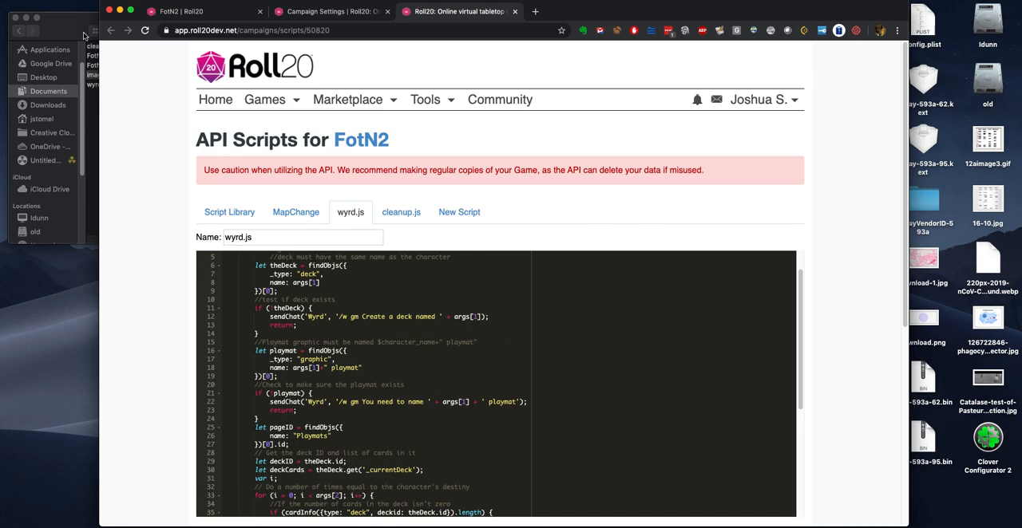
Step: Return to the tabletop, enlarge the playmat slightly and reposition it in the page's upper right area
left_click(220, 12)
left_click(549, 322)
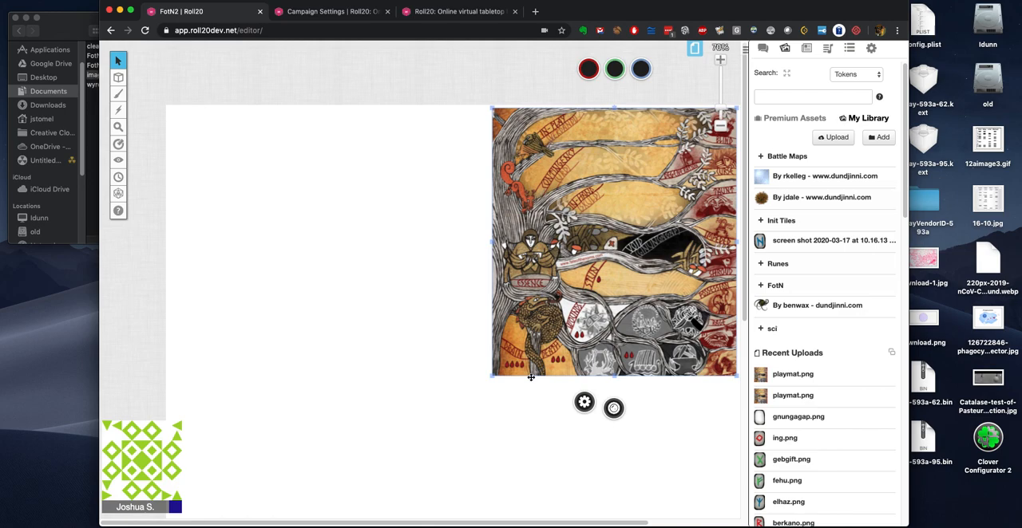
left_click_drag(491, 377, 473, 397)
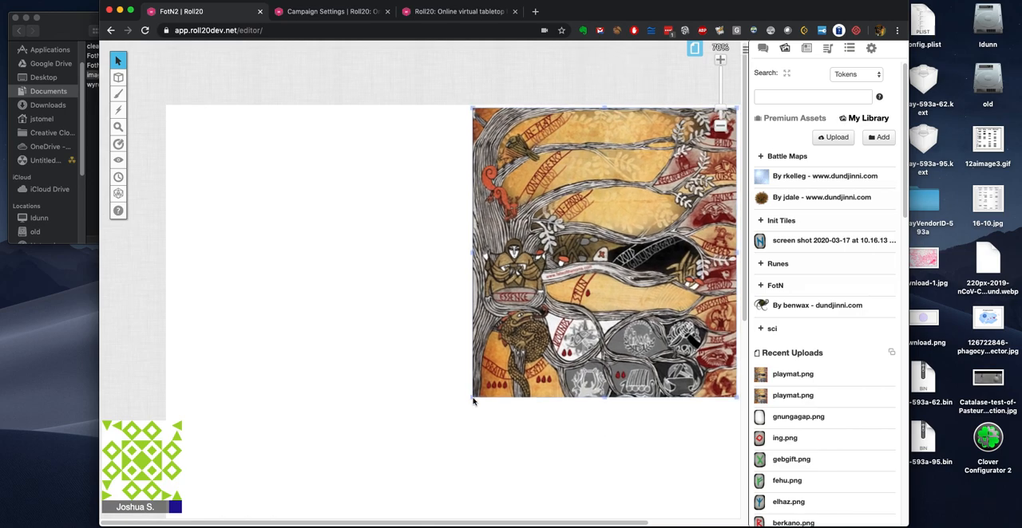
left_click_drag(518, 369, 525, 367)
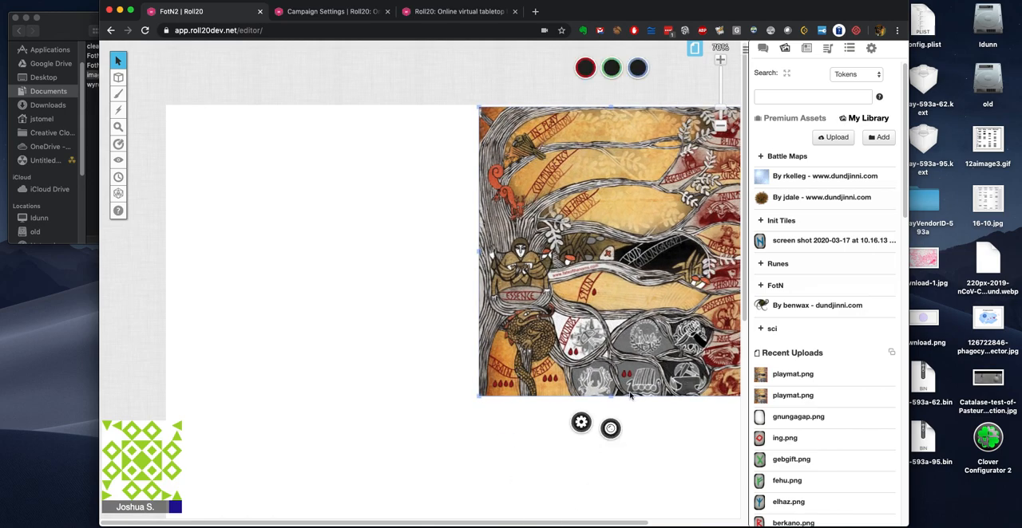
left_click(720, 125)
left_click_drag(522, 214, 571, 232)
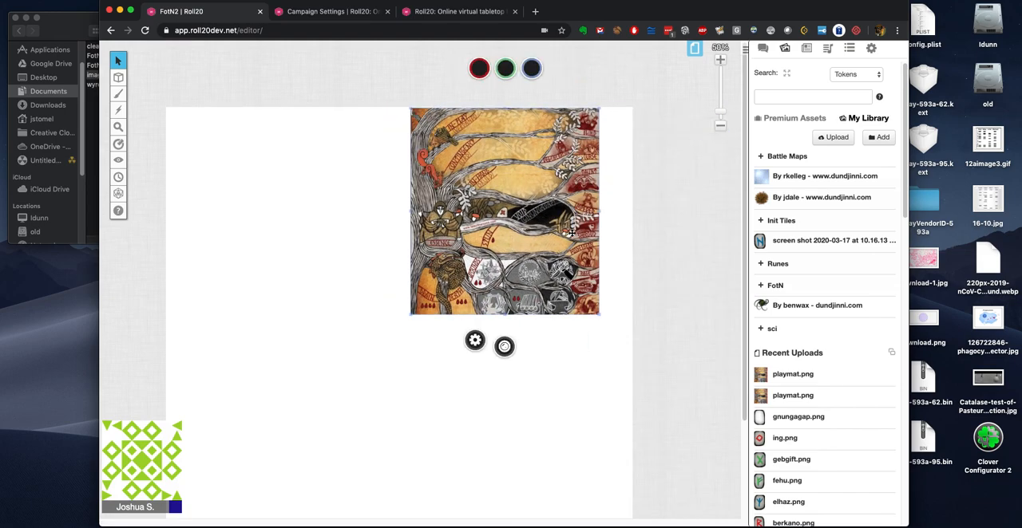
Step: Paste a copy of the playmat and place it in the page's upper left area, level with the original
left_click(216, 270)
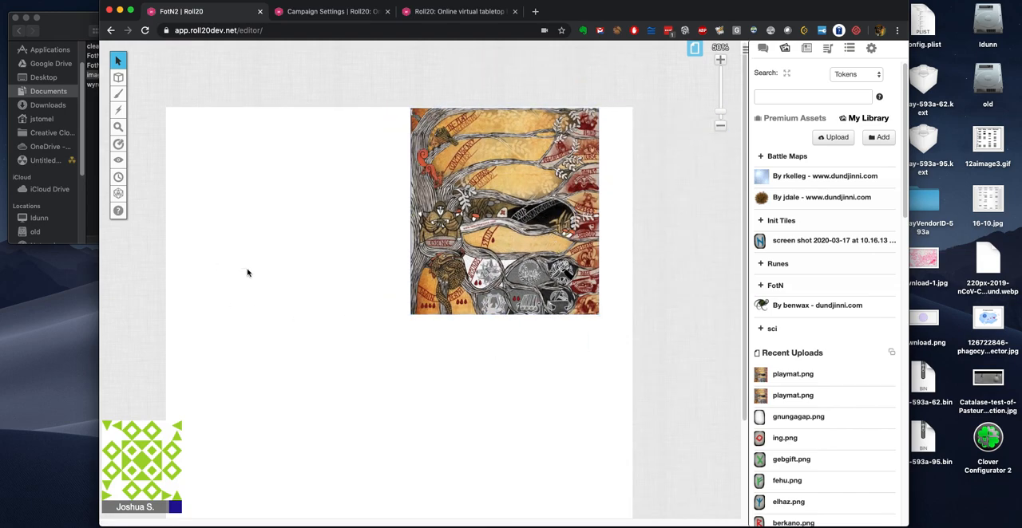
key("super+v")
left_click_drag(230, 277, 281, 222)
Step: Send both playmats to the map layer
right_click(282, 222)
mouse_move(317, 214)
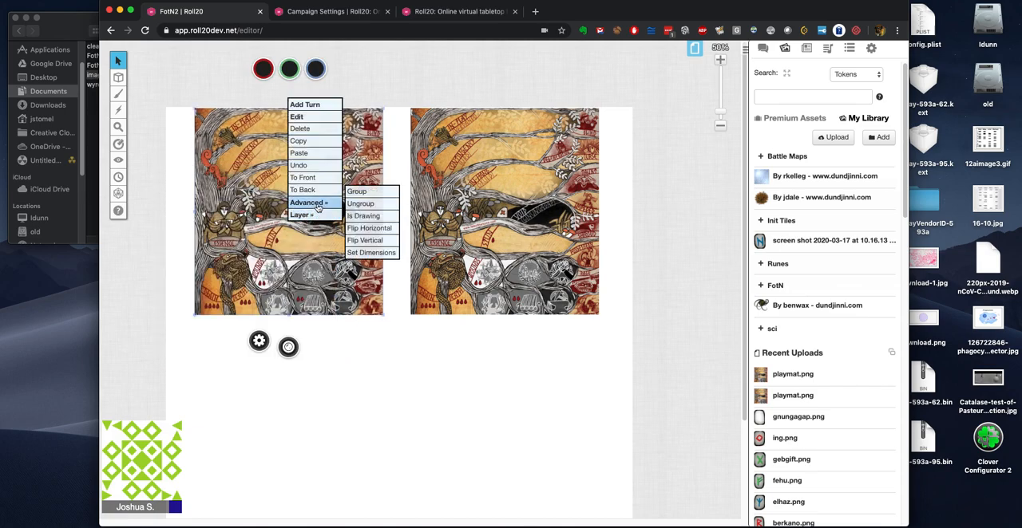
left_click(365, 203)
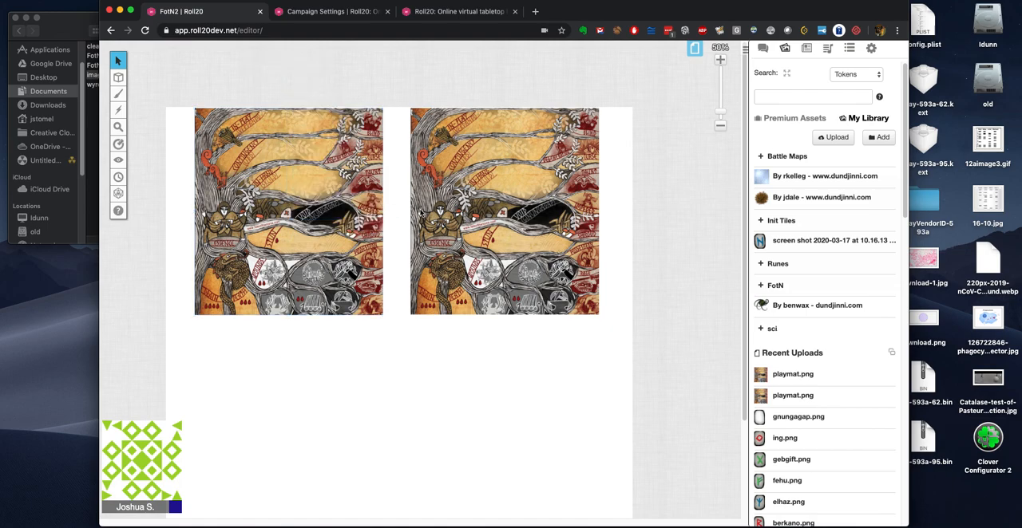
right_click(459, 221)
mouse_move(484, 214)
left_click(539, 204)
Step: Make the map layer active and check the left playmat's name without changing its settings
mouse_move(119, 96)
mouse_move(118, 77)
left_click(176, 72)
double_click(355, 201)
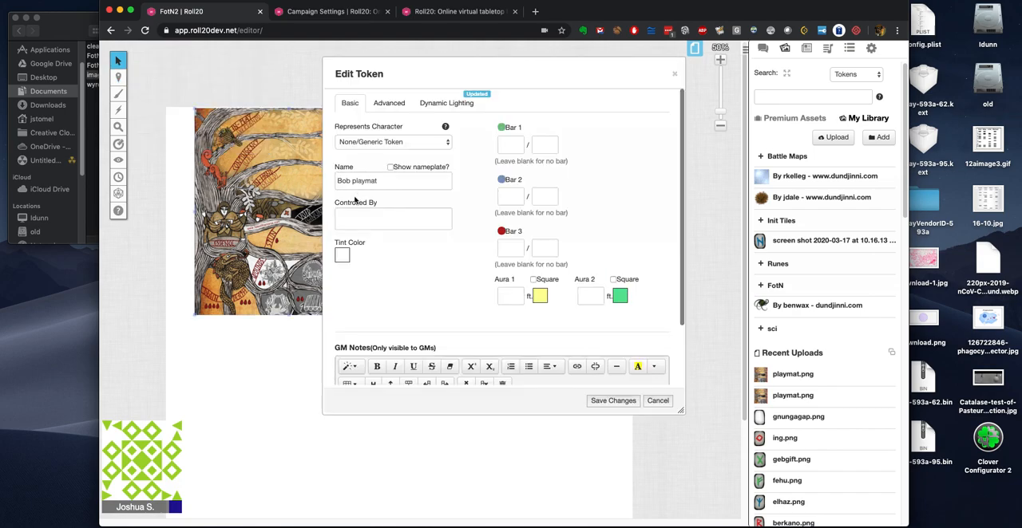
left_click(659, 402)
Step: Rename the right playmat token as "Steve playmat" and save it
double_click(498, 249)
double_click(347, 180)
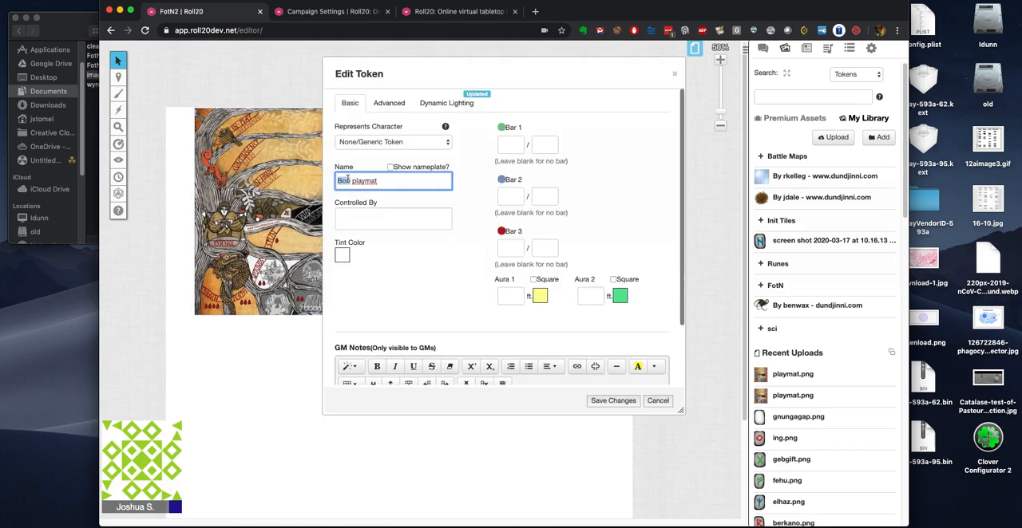
type("Steve")
left_click(615, 406)
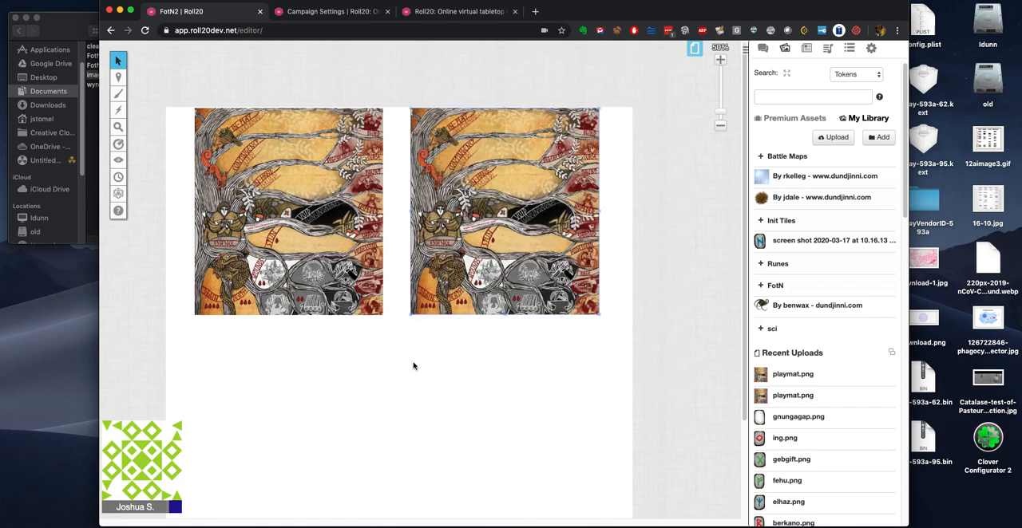
Step: Add the text "Bob" in Arial at size 26 near the left playmat's upper left corner
mouse_move(117, 134)
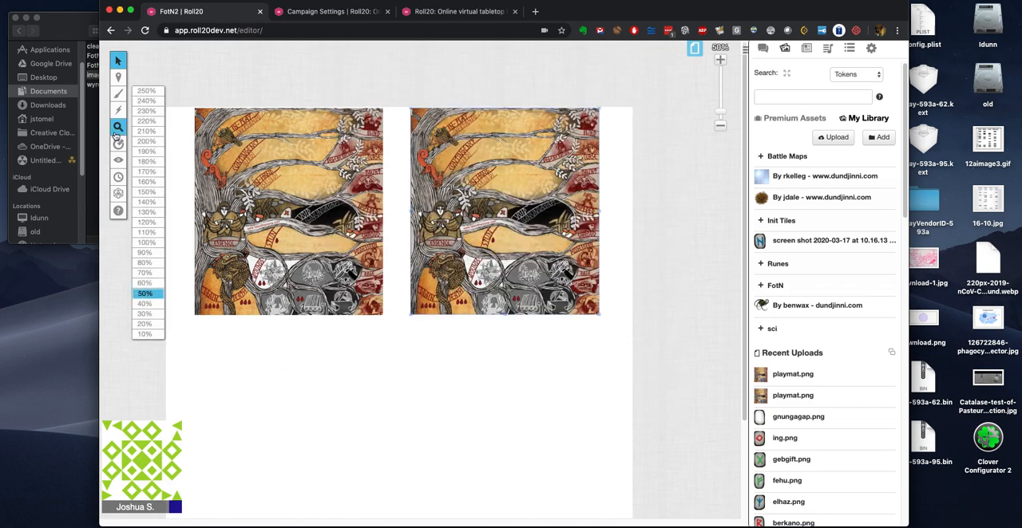
left_click(273, 366)
mouse_move(117, 127)
mouse_move(118, 96)
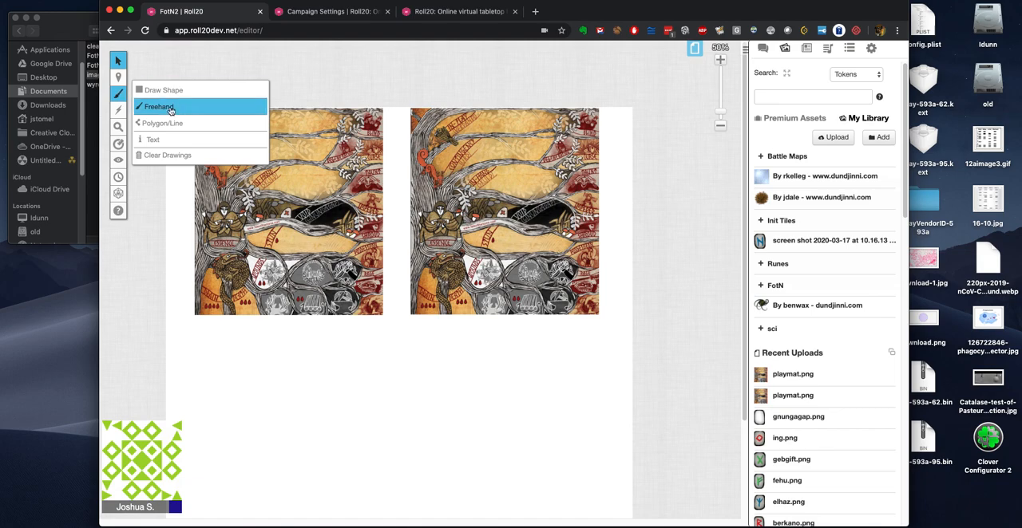
left_click(170, 143)
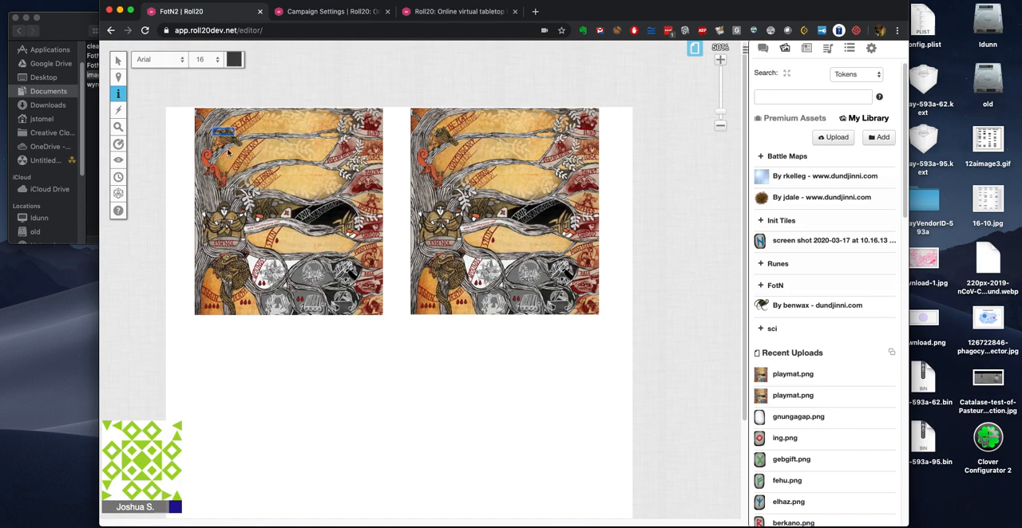
left_click(217, 59)
left_click(219, 60)
left_click(215, 61)
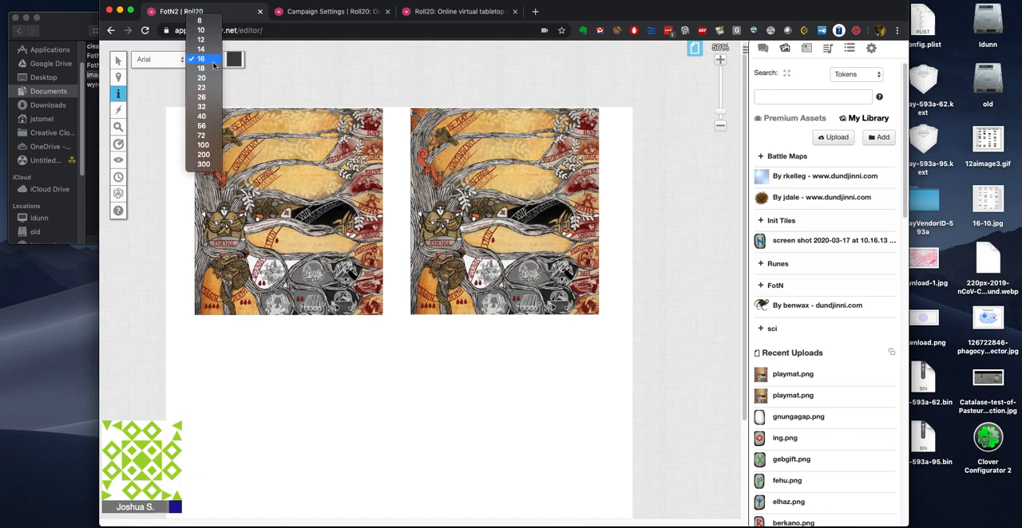
left_click(209, 97)
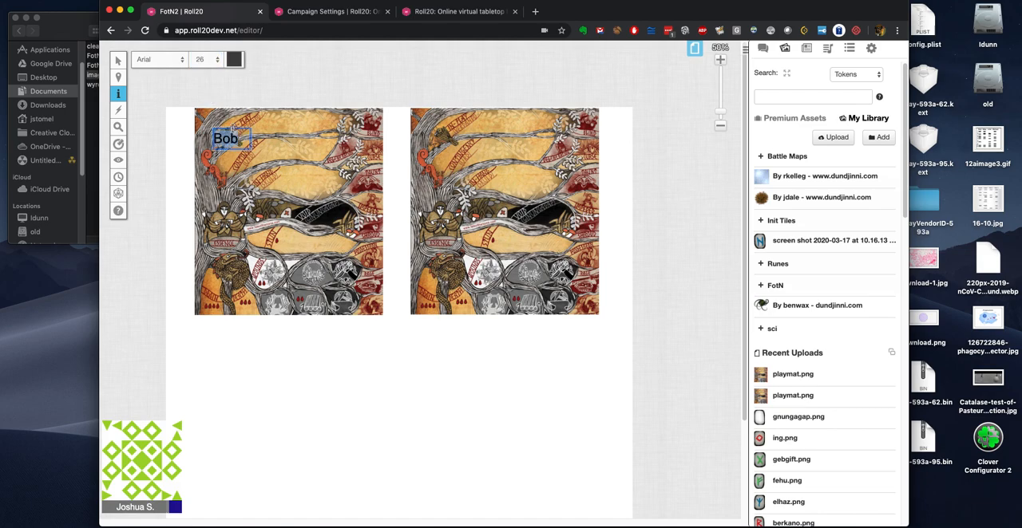
left_click(232, 170)
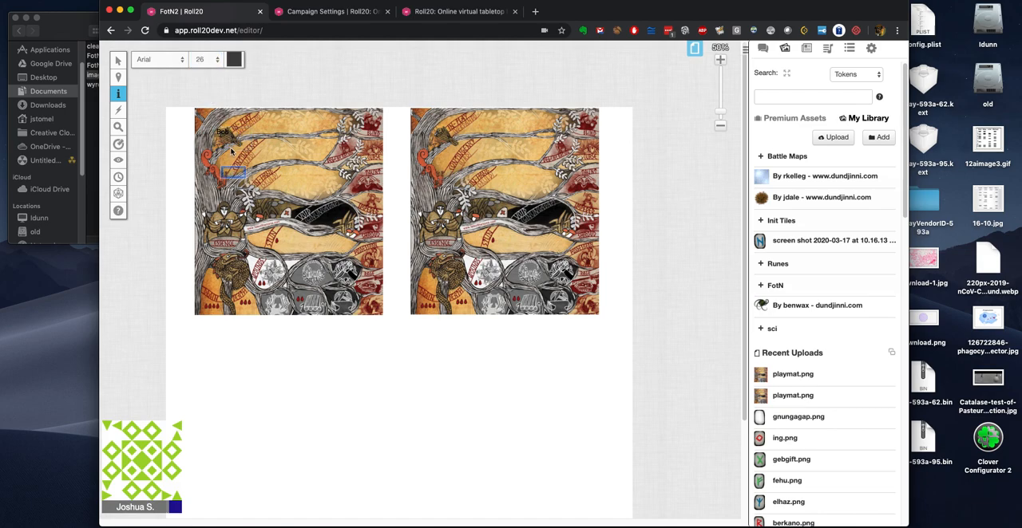
Step: Add the text label "Steve" near the right playmat's upper left corner and return to the select tool
left_click(428, 138)
type("B")
type("teve")
left_click(159, 53)
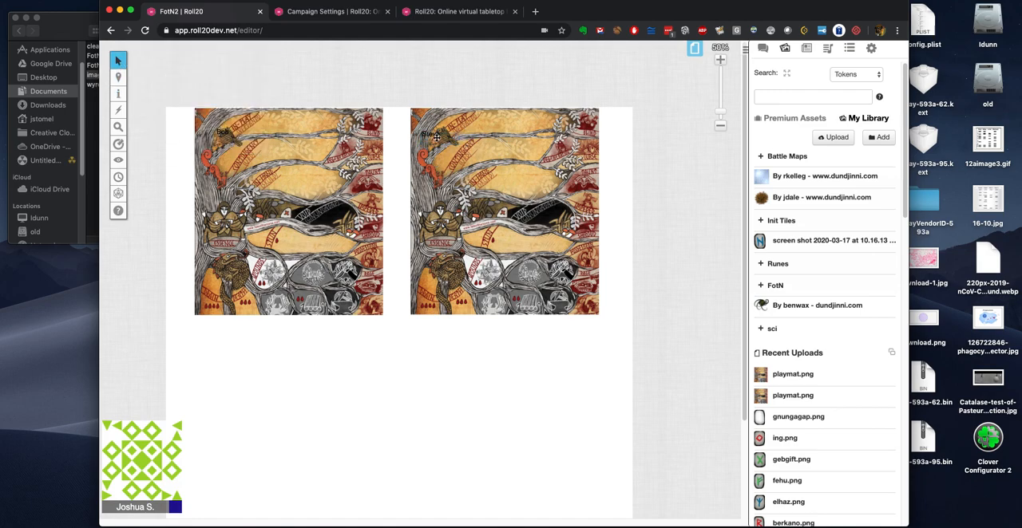
Step: Set the Steve and Bob labels to font size 40 and move the Steve label into the right playmat's upper left corner
left_click(436, 136)
left_click(201, 59)
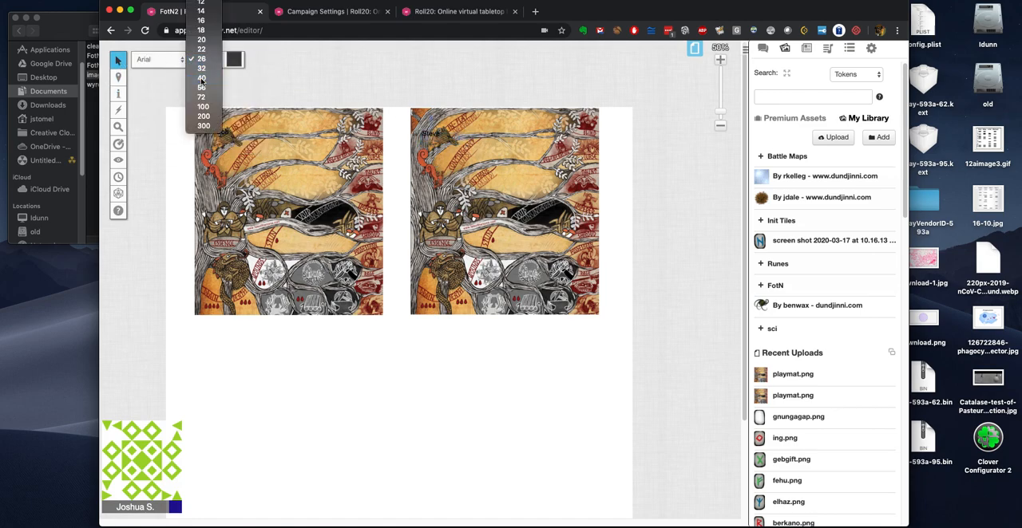
left_click(201, 78)
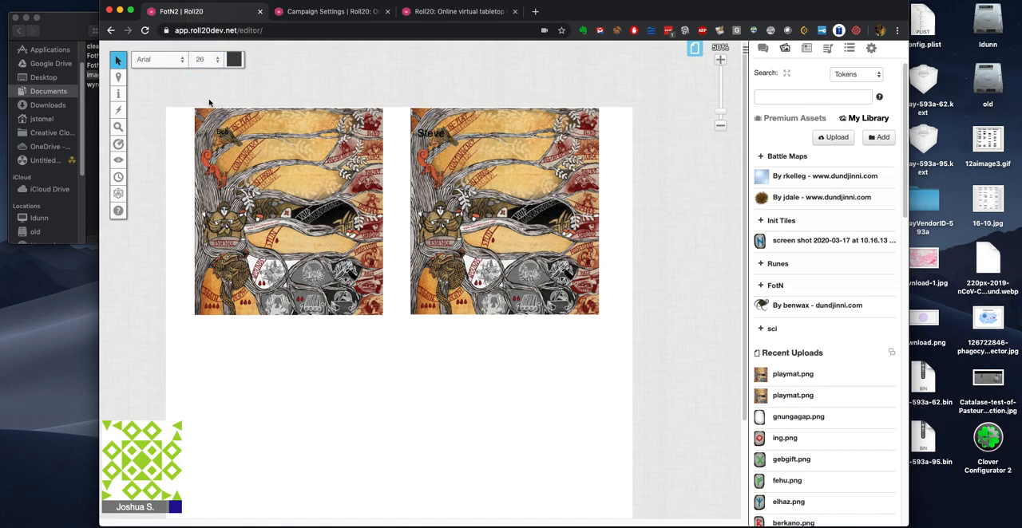
left_click(204, 61)
left_click(206, 86)
left_click_drag(431, 133, 426, 117)
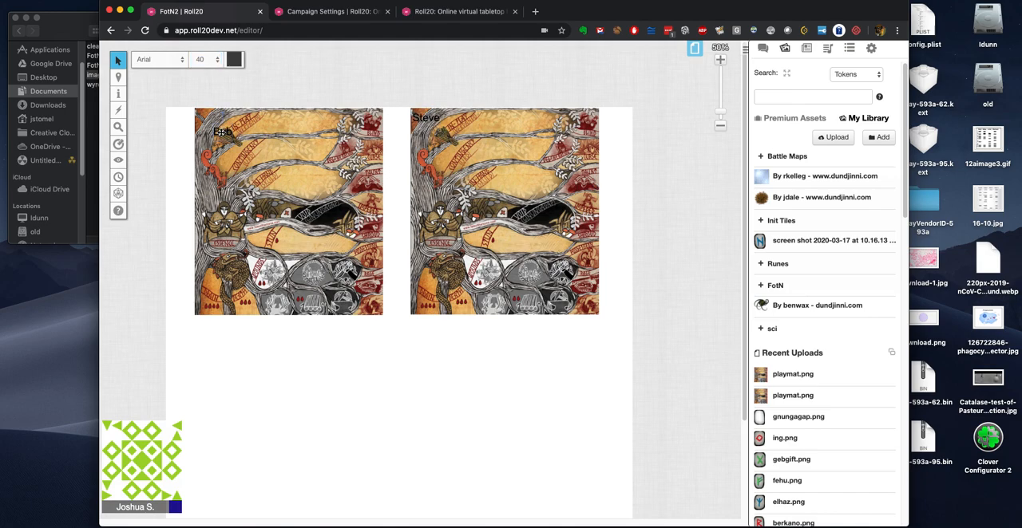
Step: Add a new ability to the Bob character under Attributes & Abilities
mouse_move(119, 93)
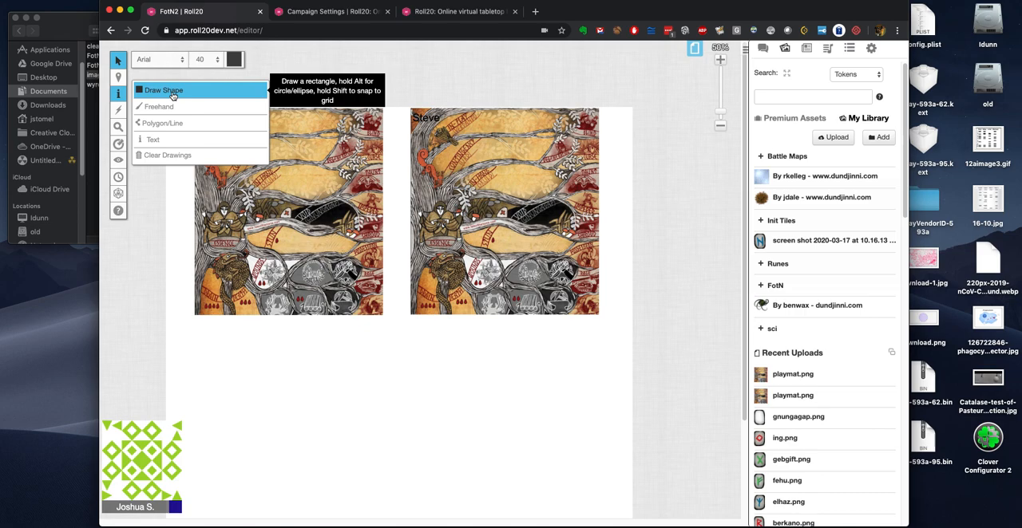
left_click(498, 445)
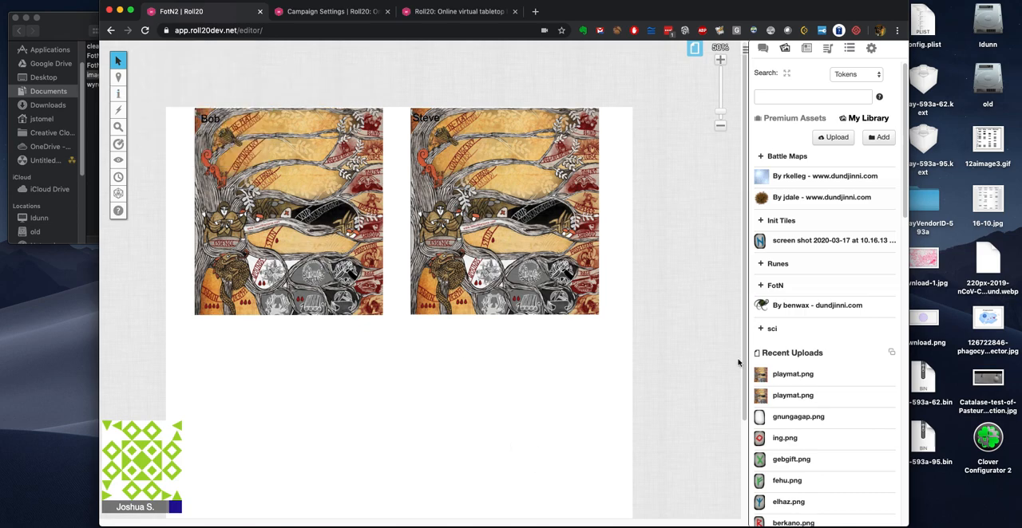
left_click(808, 51)
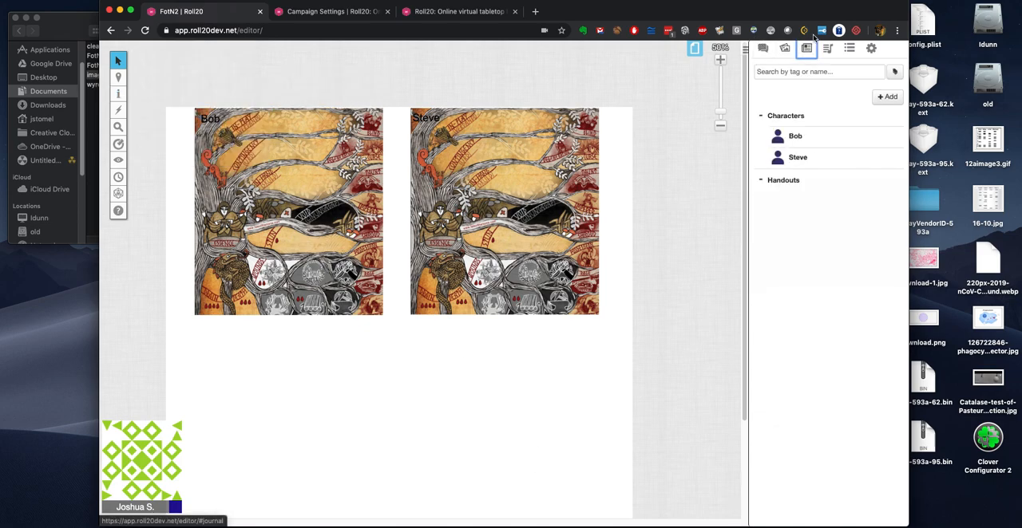
left_click(793, 136)
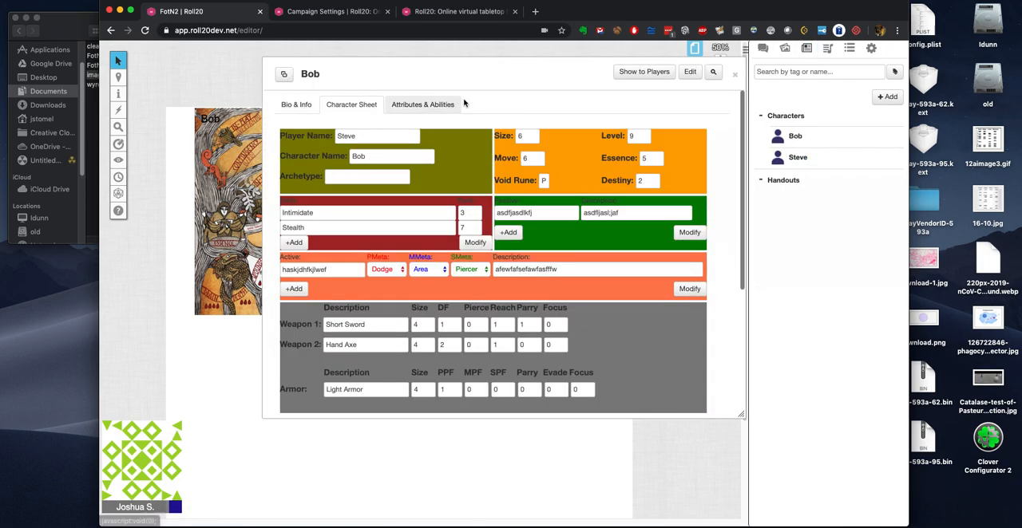
left_click(415, 107)
left_click(704, 131)
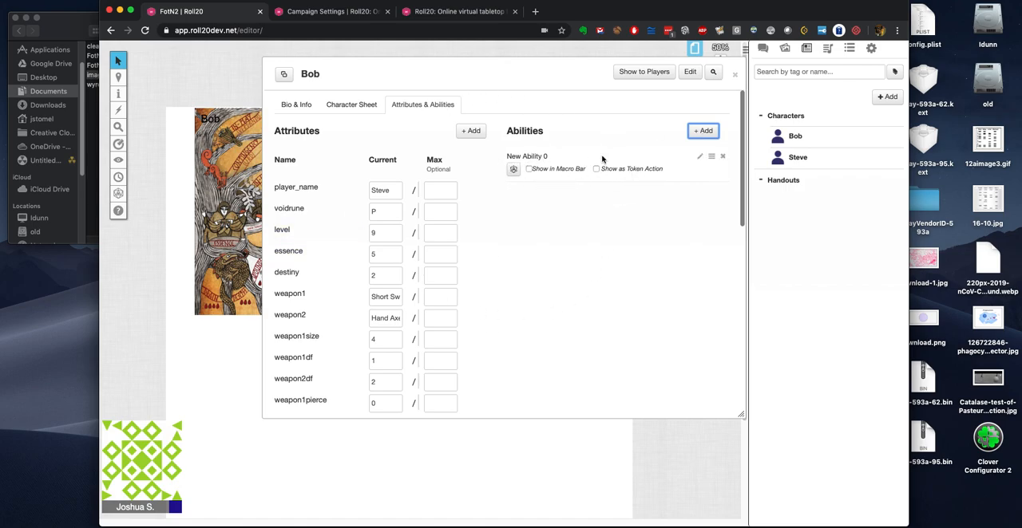
Step: Rename Bob's new ability as "wyrd"
left_click(701, 159)
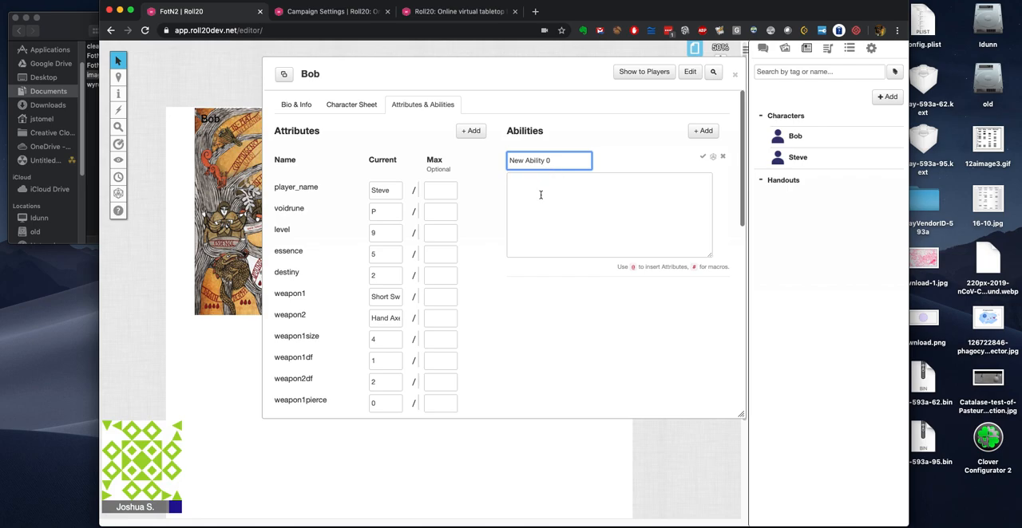
left_click_drag(565, 159, 484, 151)
type("wyrd")
Step: Write the wyrd ability's macro text as "!wyrd --@{character_name"
left_click(518, 180)
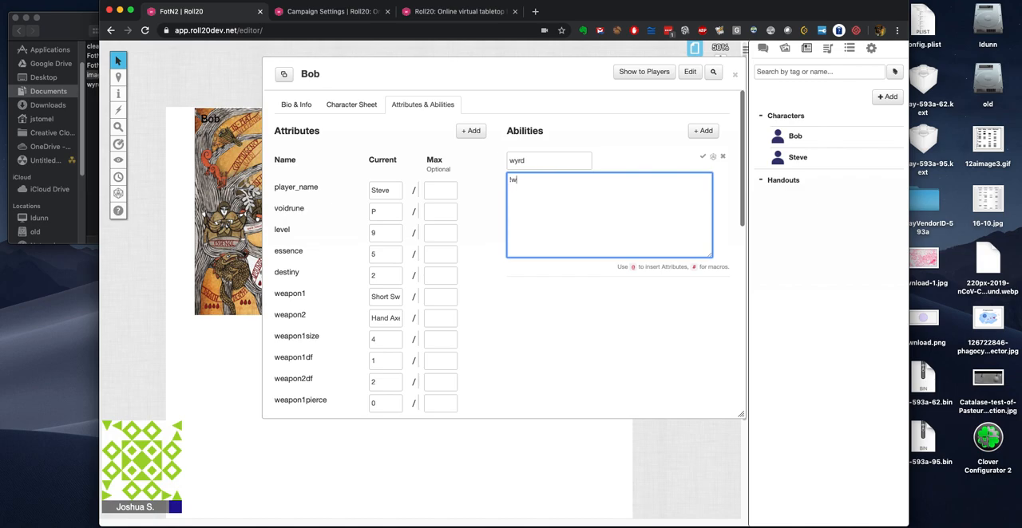
type("!wyrd --{char")
key("super+Tab")
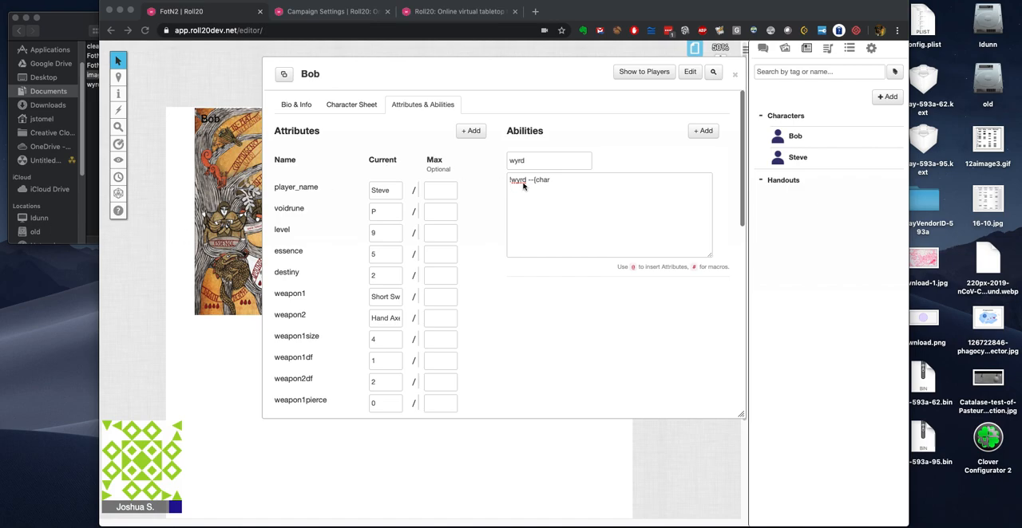
left_click(548, 183)
key("BackSpace")
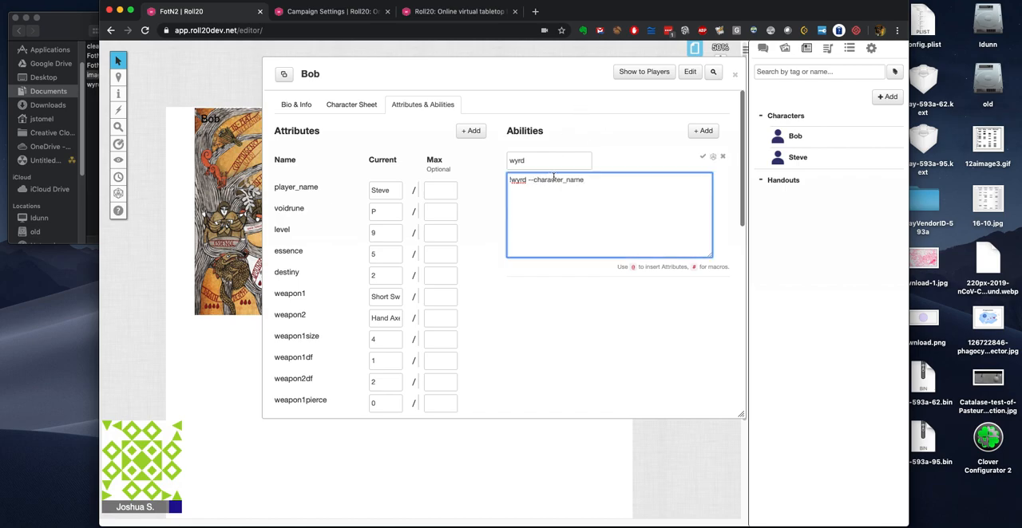
type("@{")
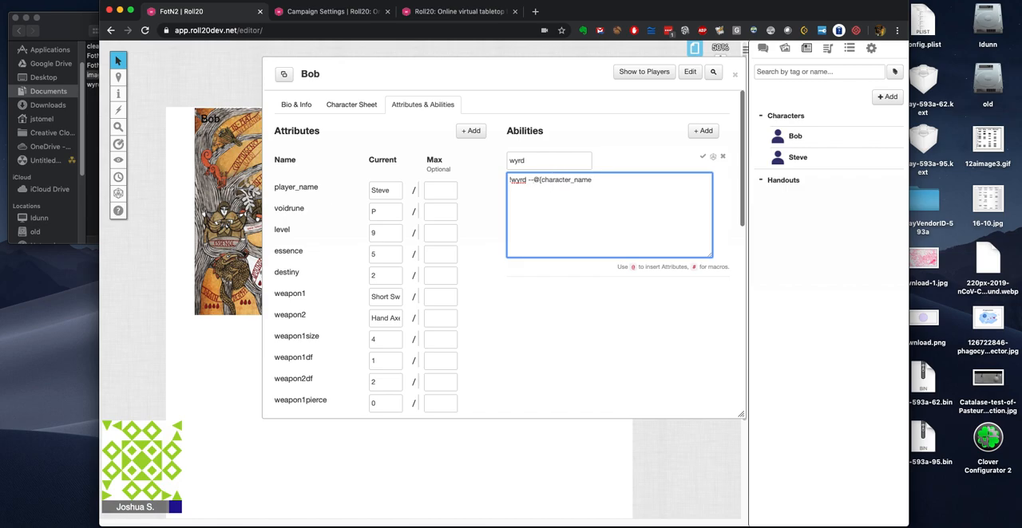
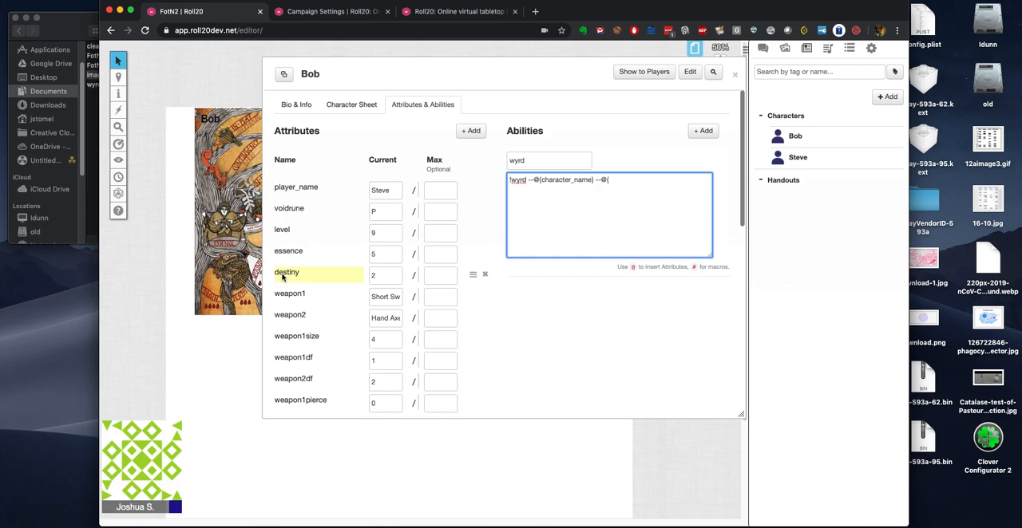
Step: Complete Bob's wyrd macro with "--@{destiny}", save it, and show it in the macro bar and as a token action
type("destiny")
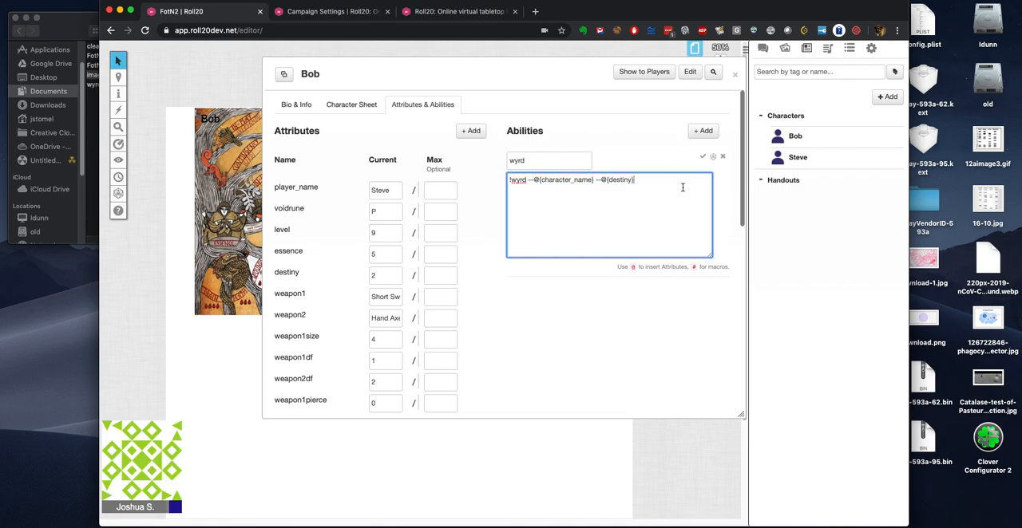
left_click(703, 158)
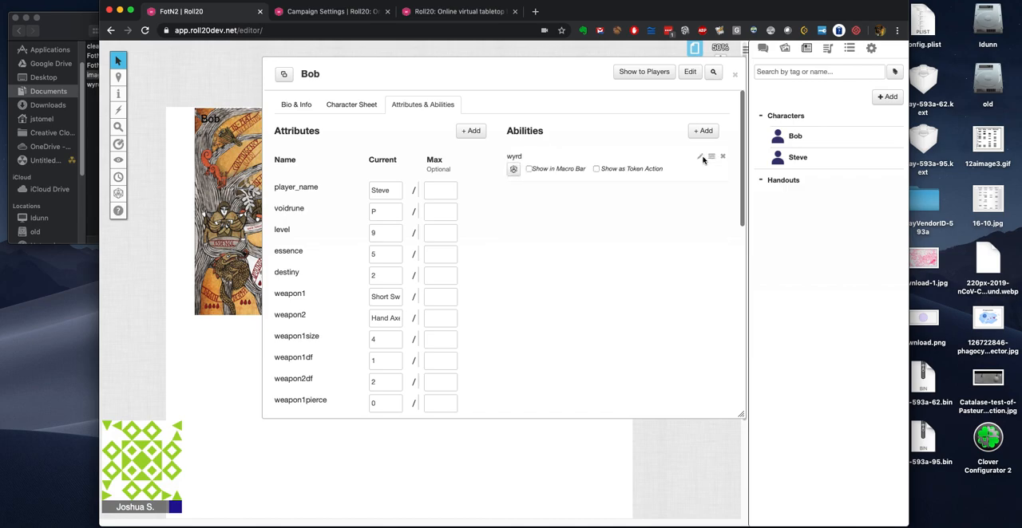
left_click(528, 170)
left_click(595, 170)
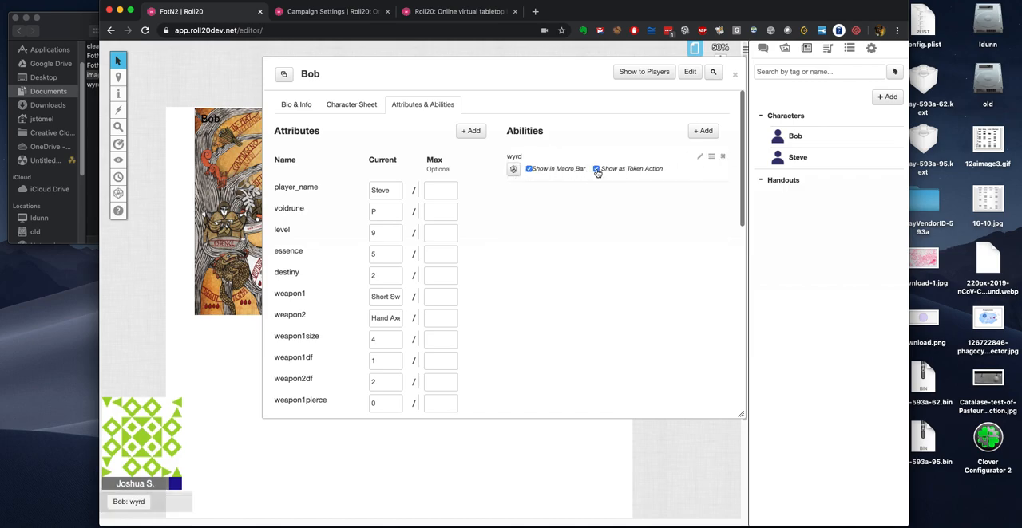
Step: Add a second ability to Bob and name it "cleanup"
left_click(703, 131)
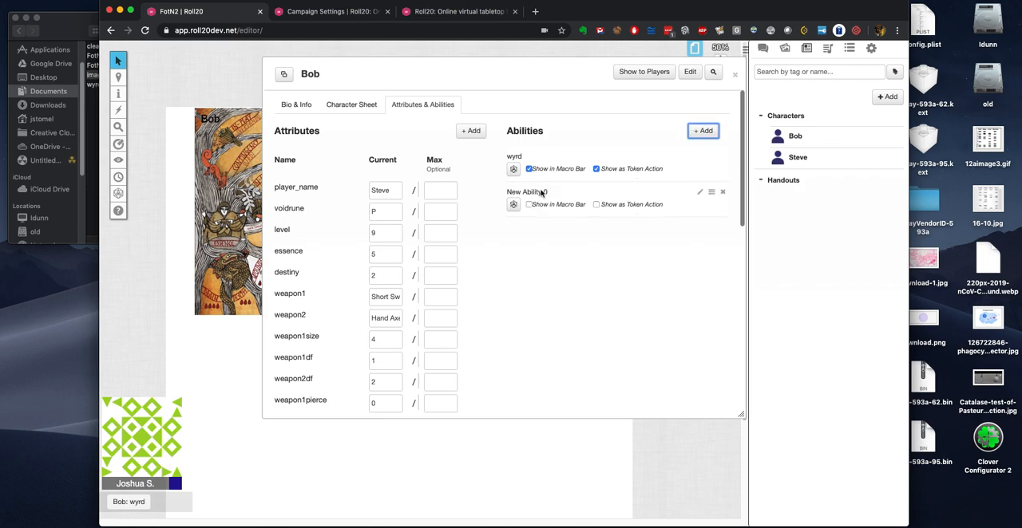
left_click(700, 193)
triple_click(528, 197)
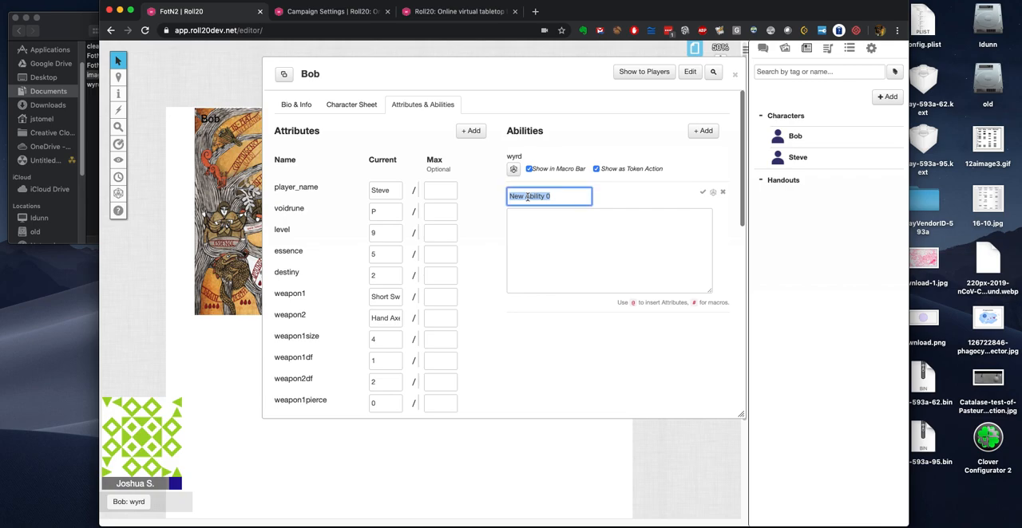
type("d")
left_click(531, 222)
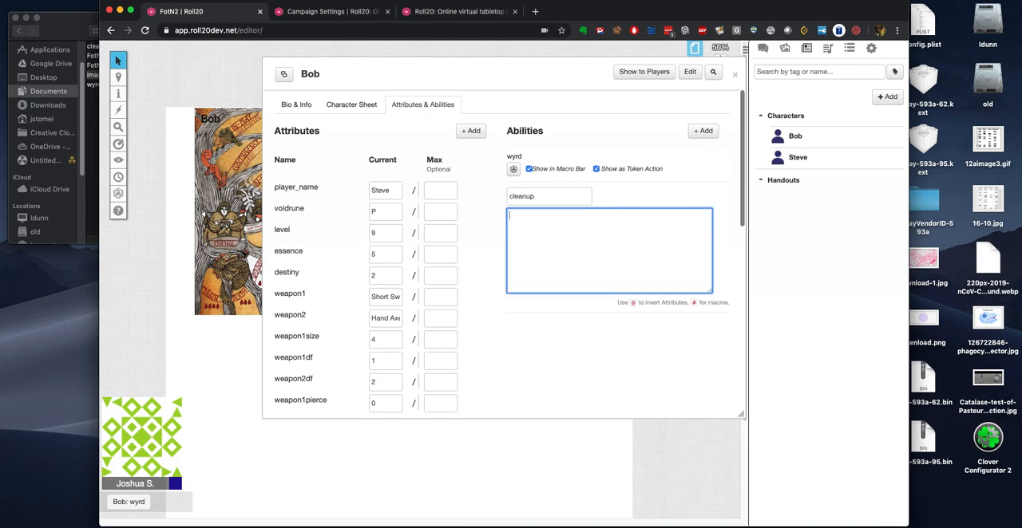
Step: Fill the cleanup ability with "!cleanup --@{character_name}" on two consecutive lines and save it
key("super+Tab")
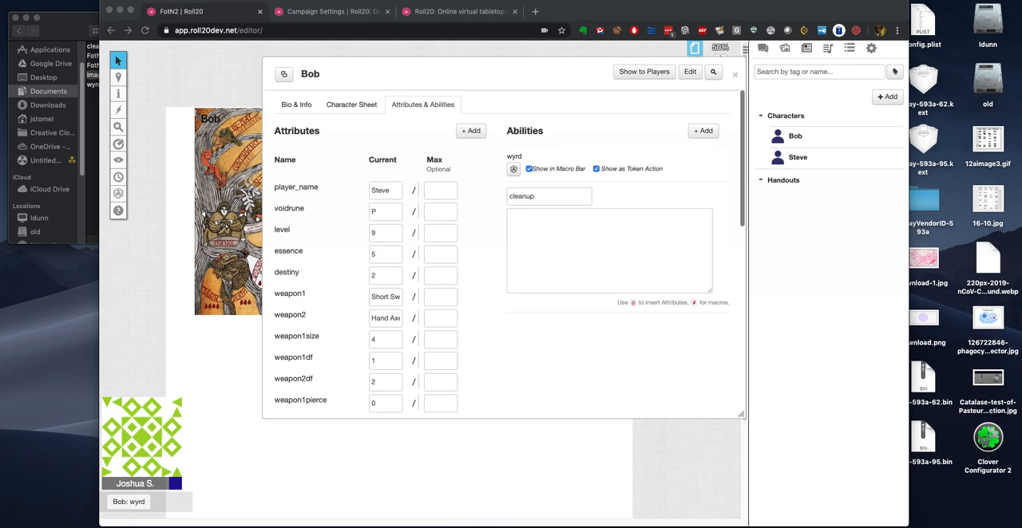
left_click(543, 215)
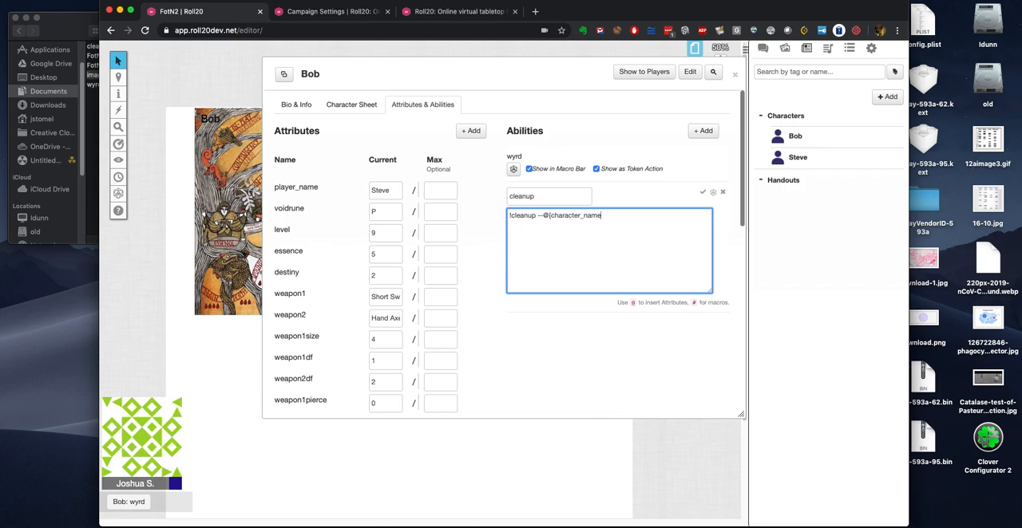
triple_click(598, 218)
key("super+c")
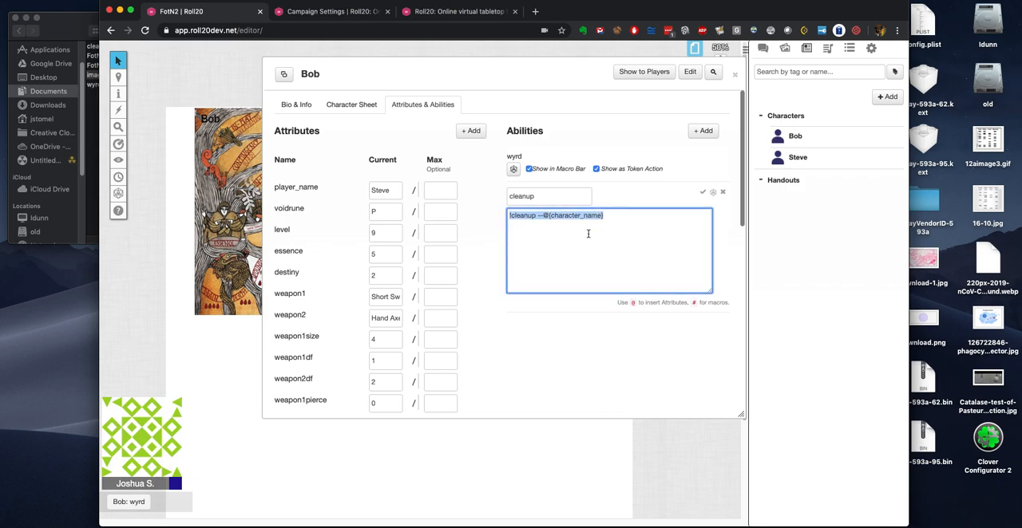
left_click(591, 240)
key("super+v")
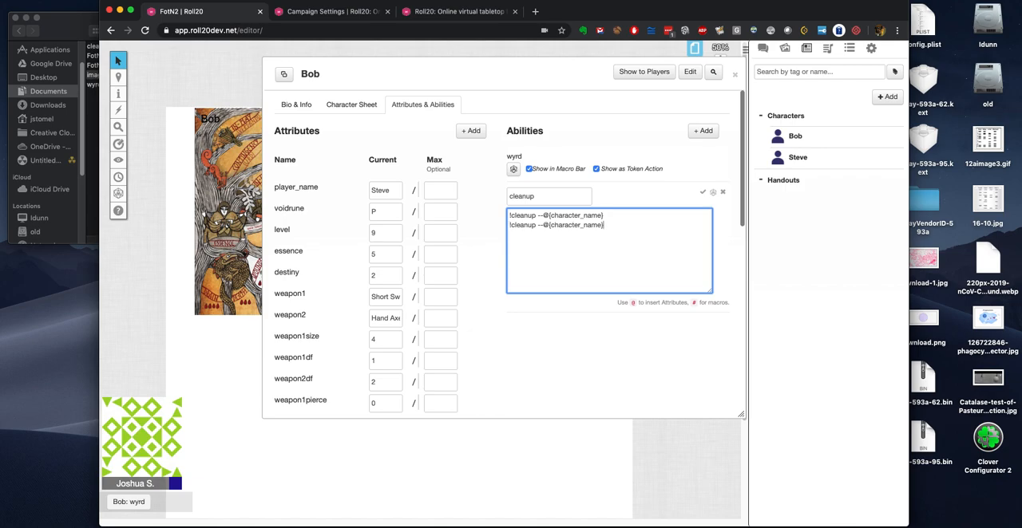
left_click(703, 195)
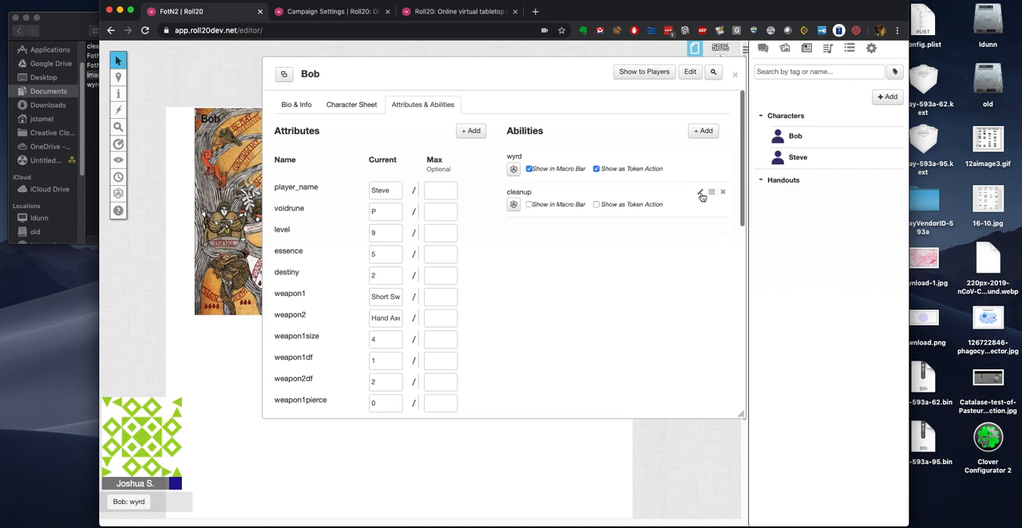
Step: Show the cleanup ability in the macro bar and as a token action, and close Bob's sheet
left_click(528, 204)
left_click(596, 204)
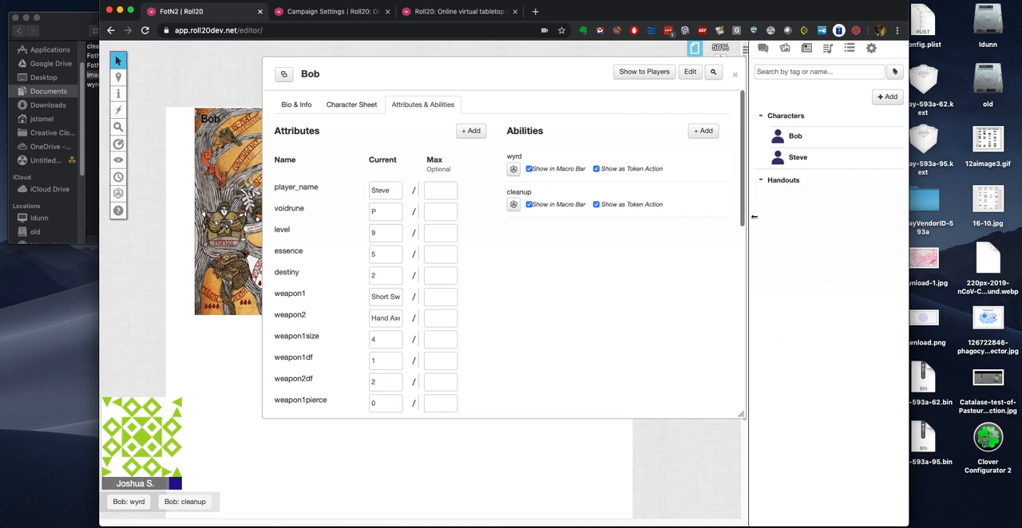
left_click(736, 75)
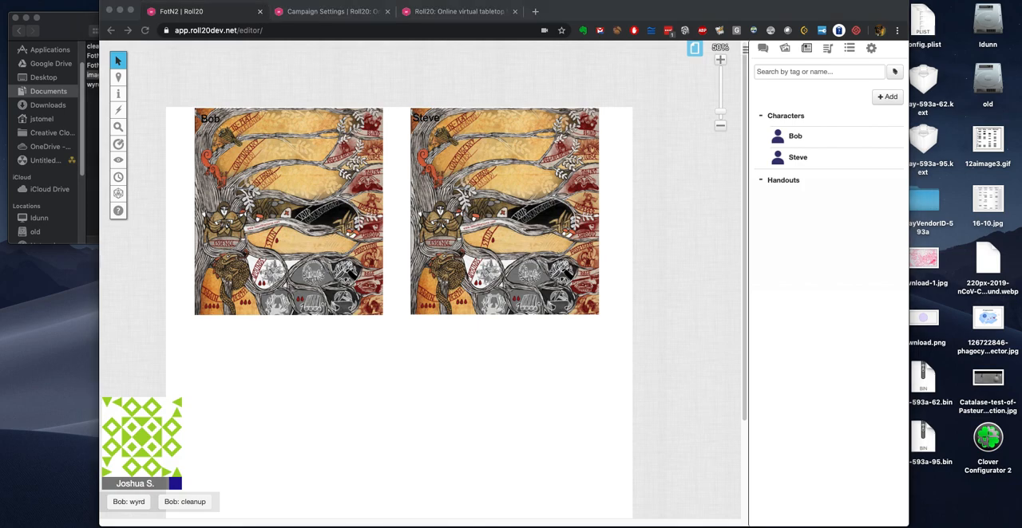
Step: Create a game macro named "playmat" with the action "!mc move --target Playmats" and save it
left_click(850, 50)
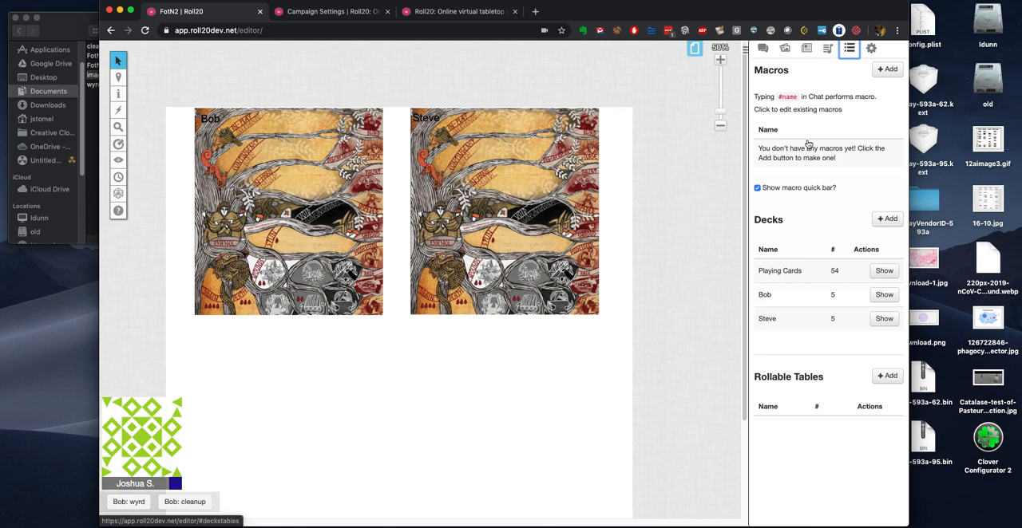
left_click(893, 72)
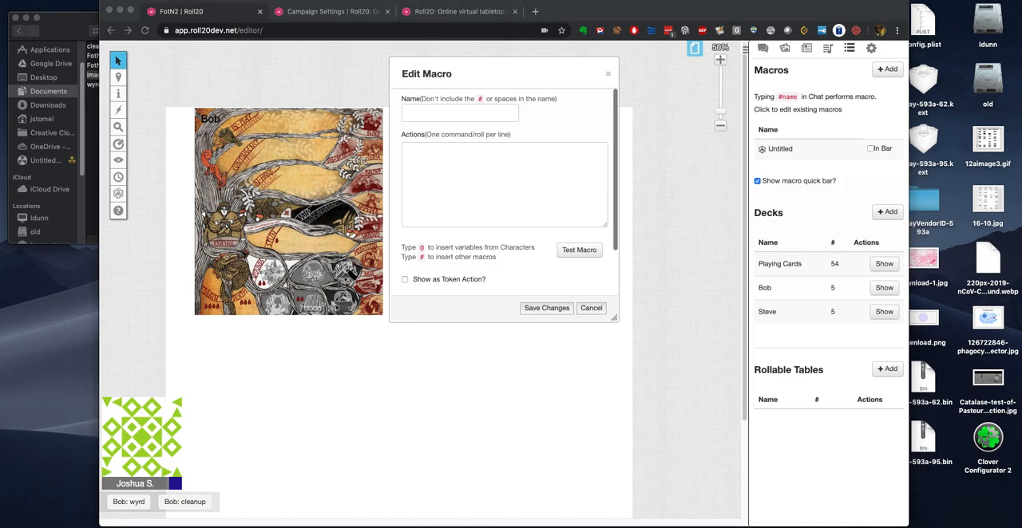
left_click(423, 110)
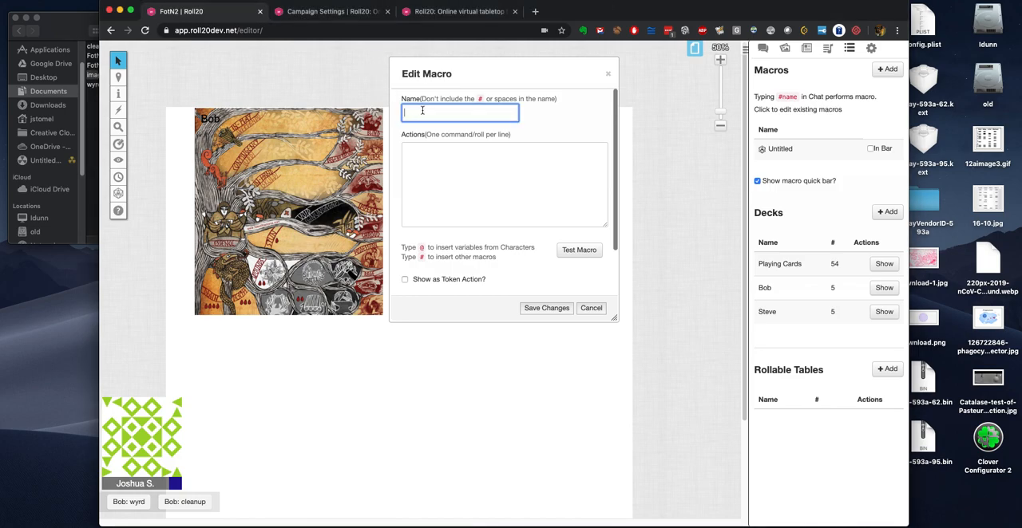
type("playmat")
left_click(434, 155)
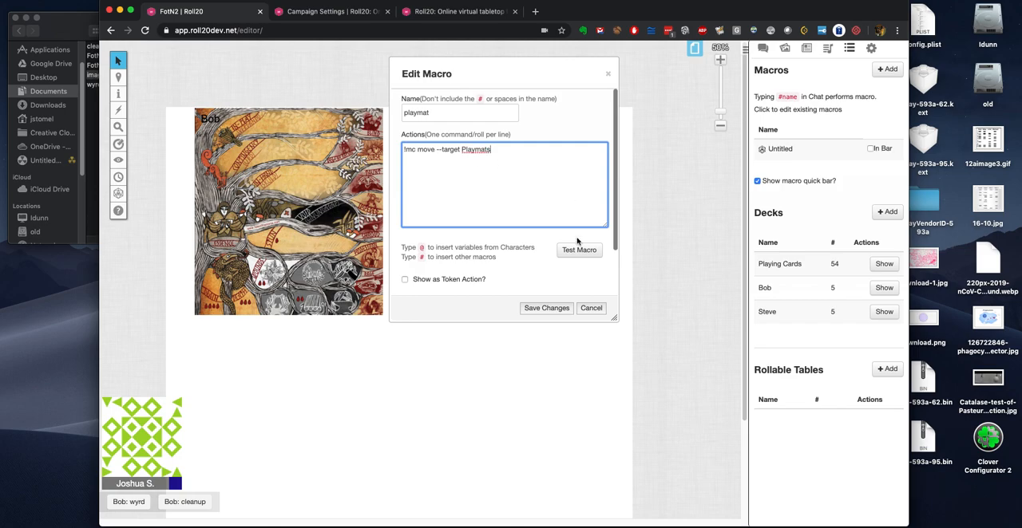
left_click(547, 310)
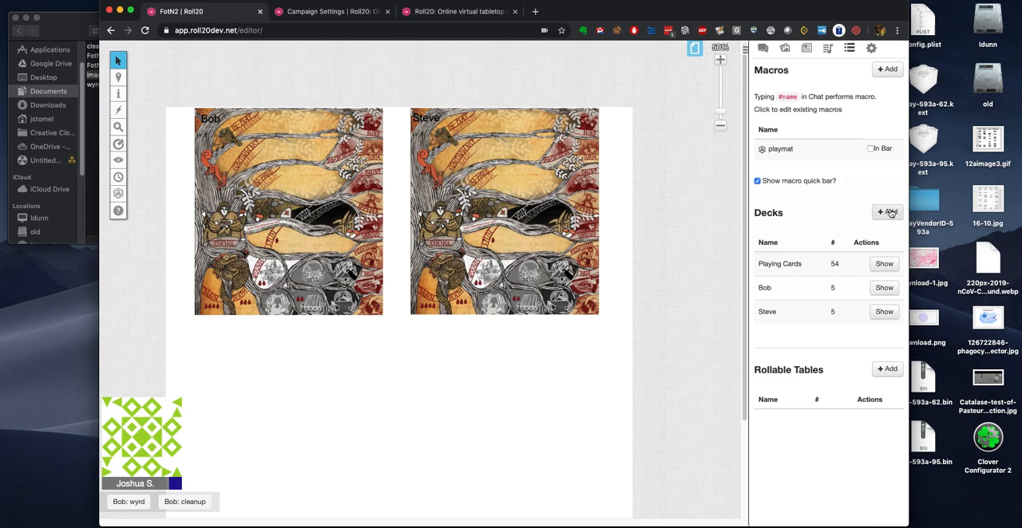
Step: Create a macro named "rejoin" with the action "!mc rejoin" and save it
left_click(887, 70)
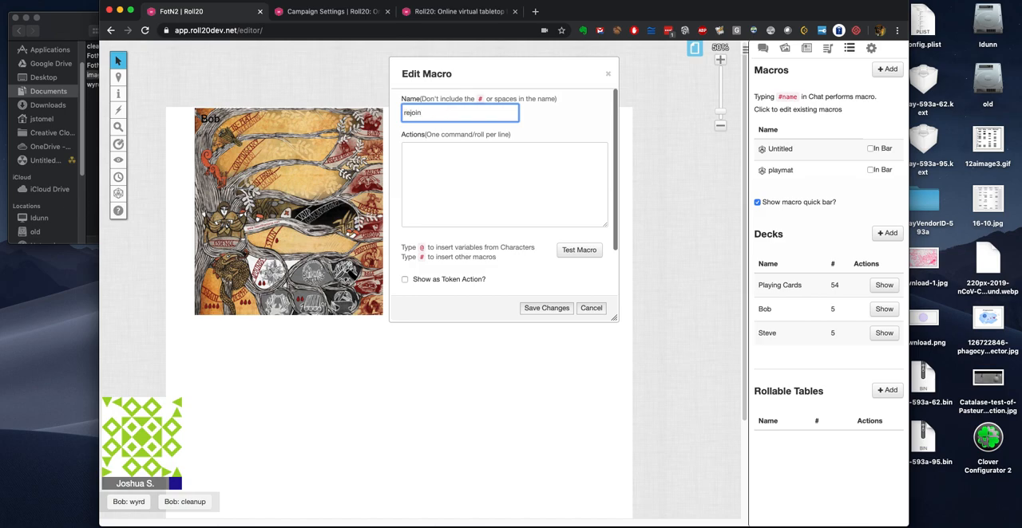
key("super+Tab")
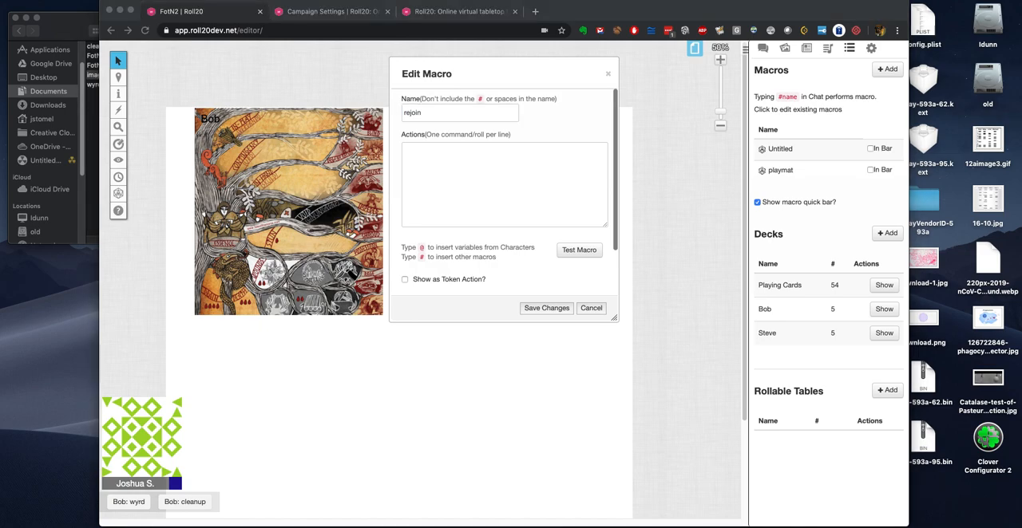
left_click(430, 149)
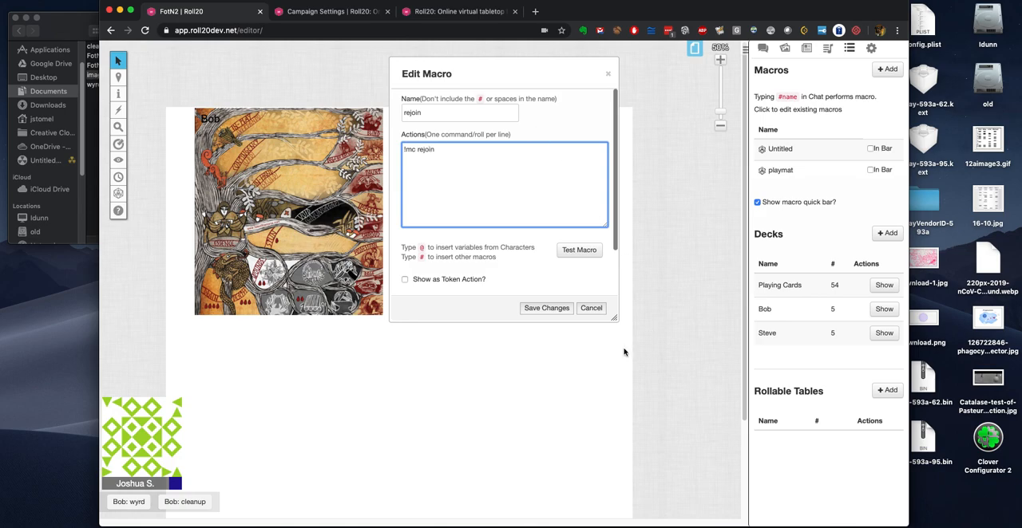
left_click(550, 308)
Step: Show the rejoin and playmat macros in the quick bar and run Bob's wyrd macro
left_click(870, 170)
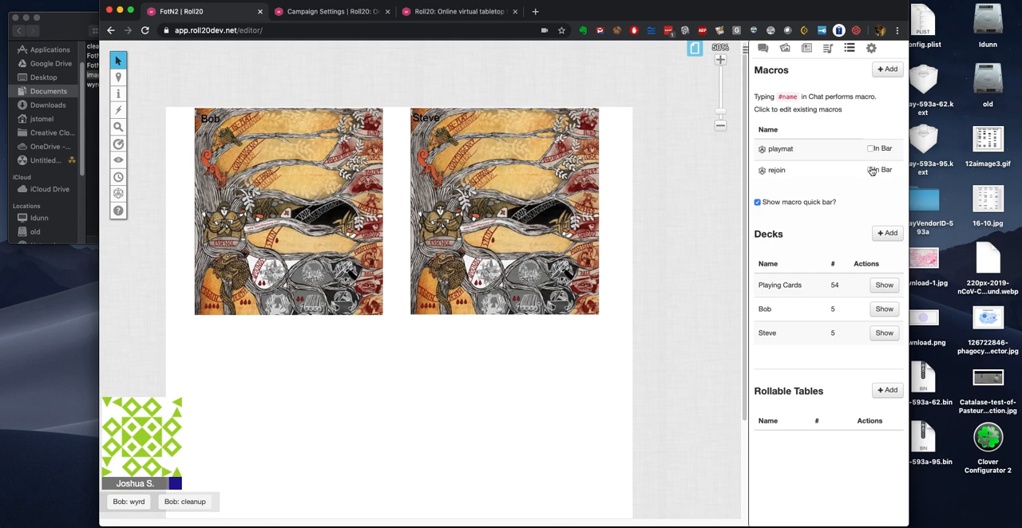
left_click(870, 149)
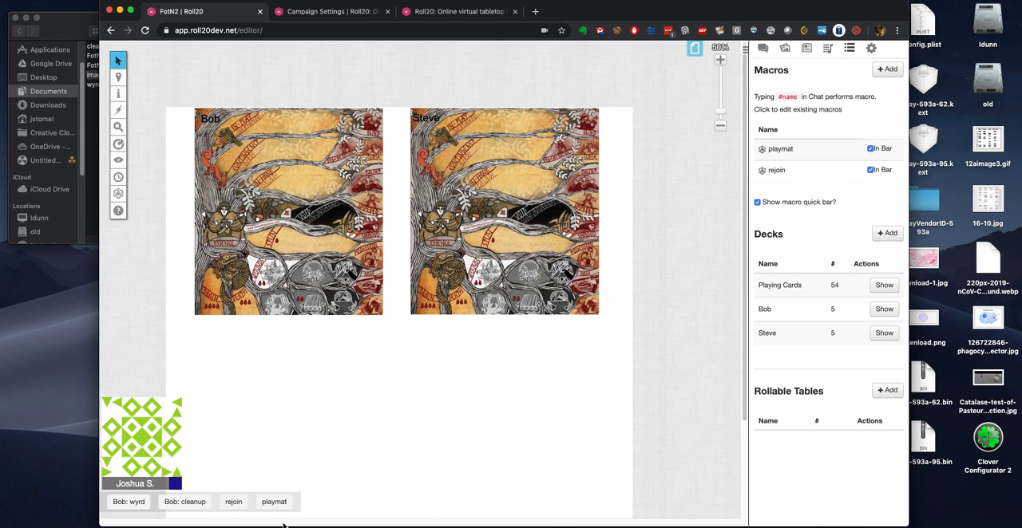
left_click(130, 502)
Step: Check the API output console on the game's scripts page and re-save wyrd.js to restart the sandbox
left_click(341, 12)
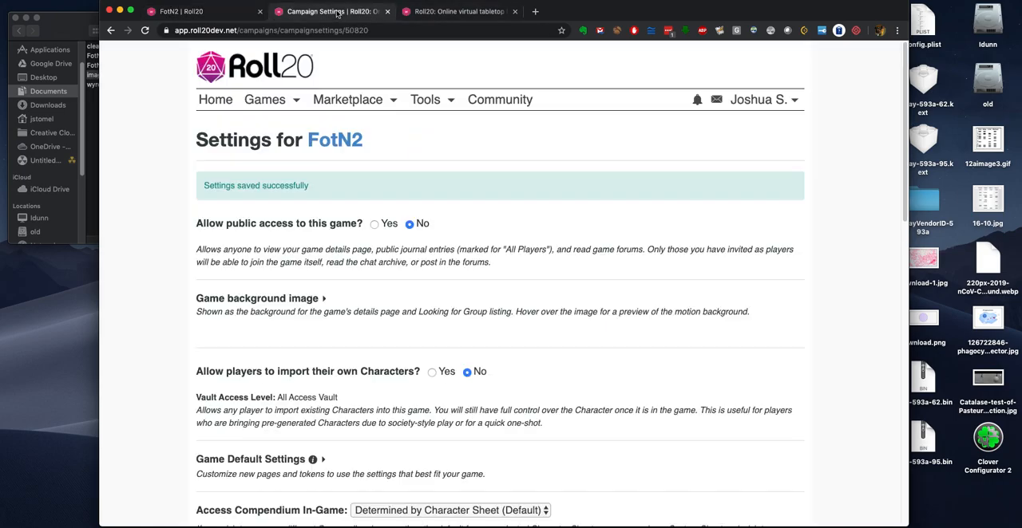
left_click(429, 14)
scroll(169, 372, "down", 7)
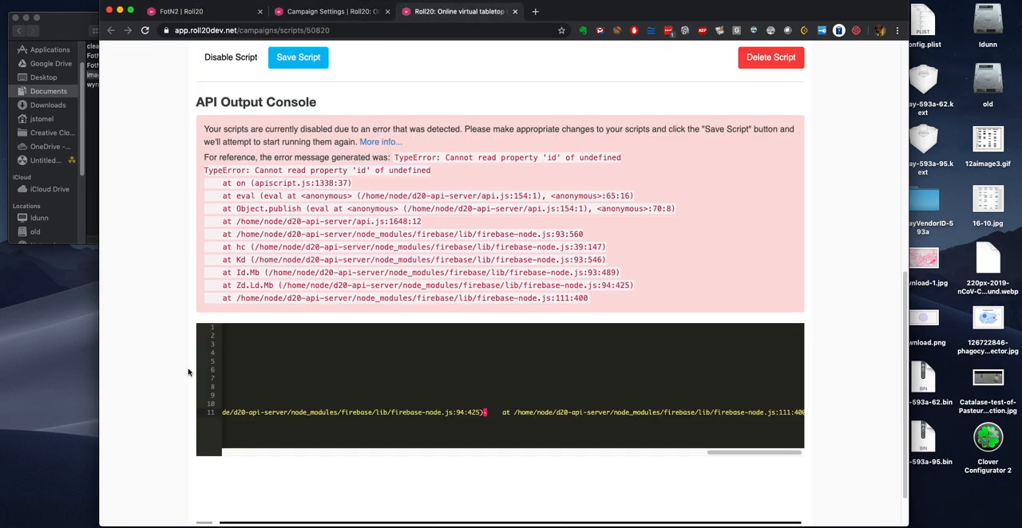
scroll(172, 354, "up", 3)
left_click(298, 259)
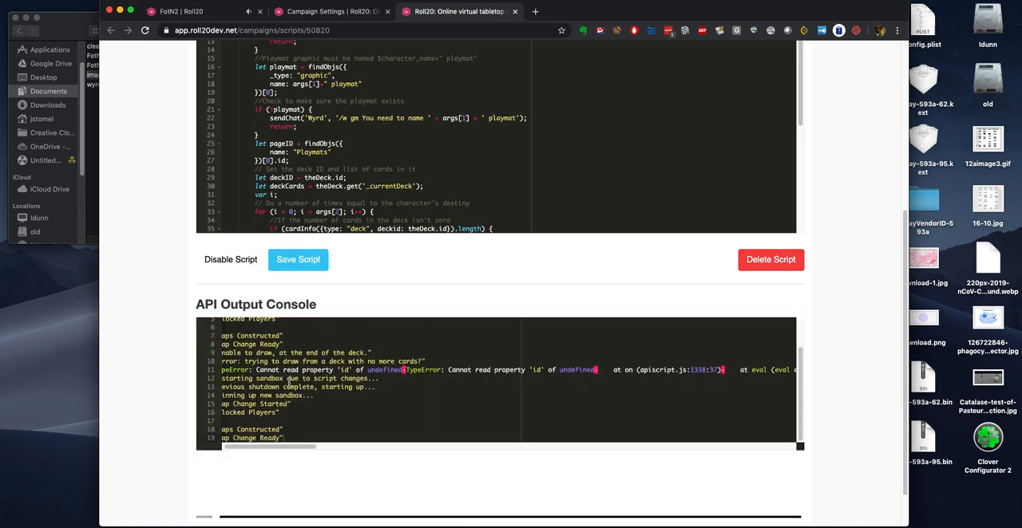
scroll(182, 308, "up", 3)
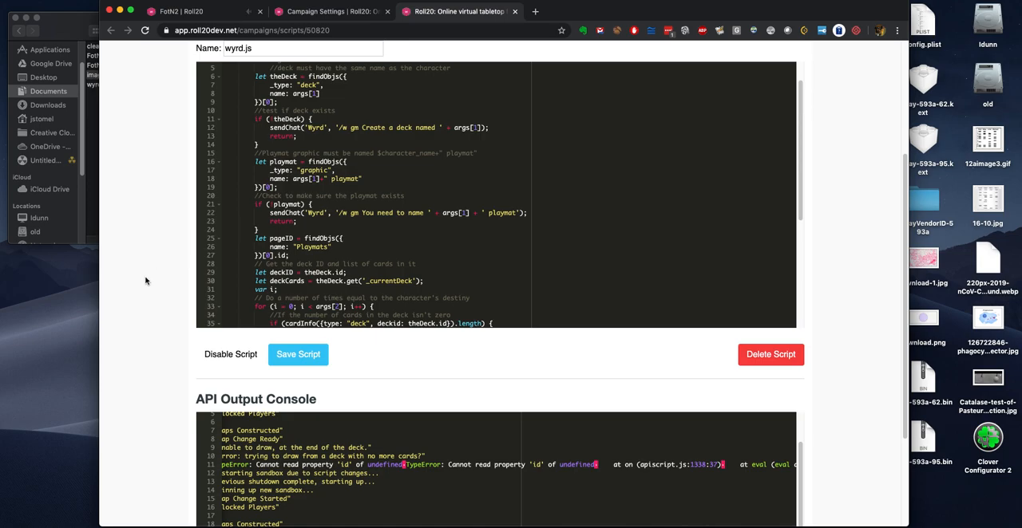
scroll(206, 271, "up", 1)
Step: Check the game tab and examine the start of the logged error lines in the API output console
left_click(352, 12)
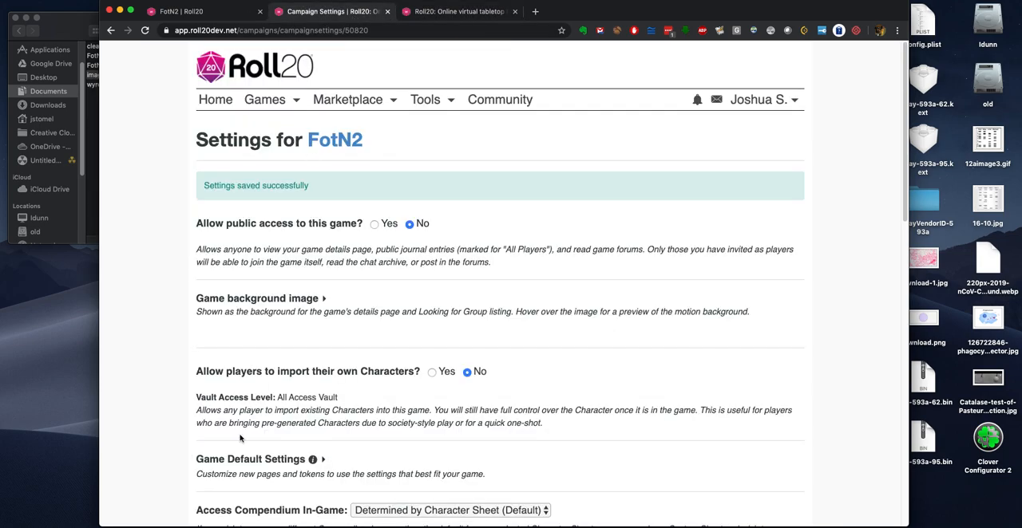
left_click(223, 12)
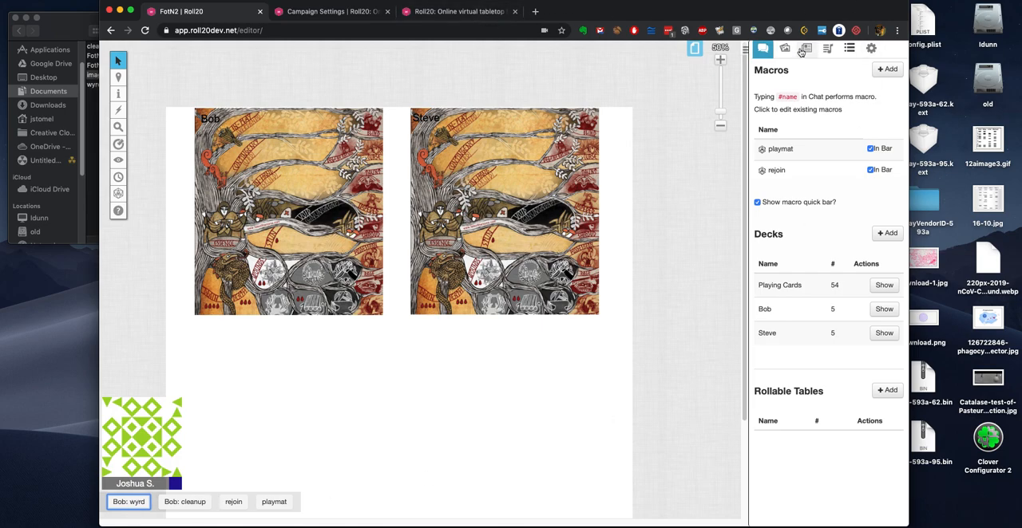
left_click(473, 10)
scroll(239, 375, "down", 5)
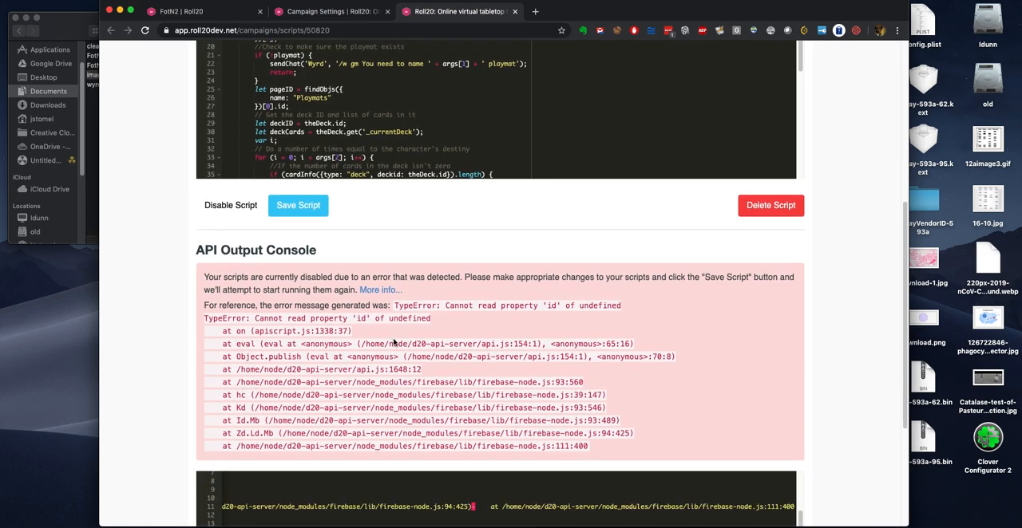
scroll(393, 342, "down", 5)
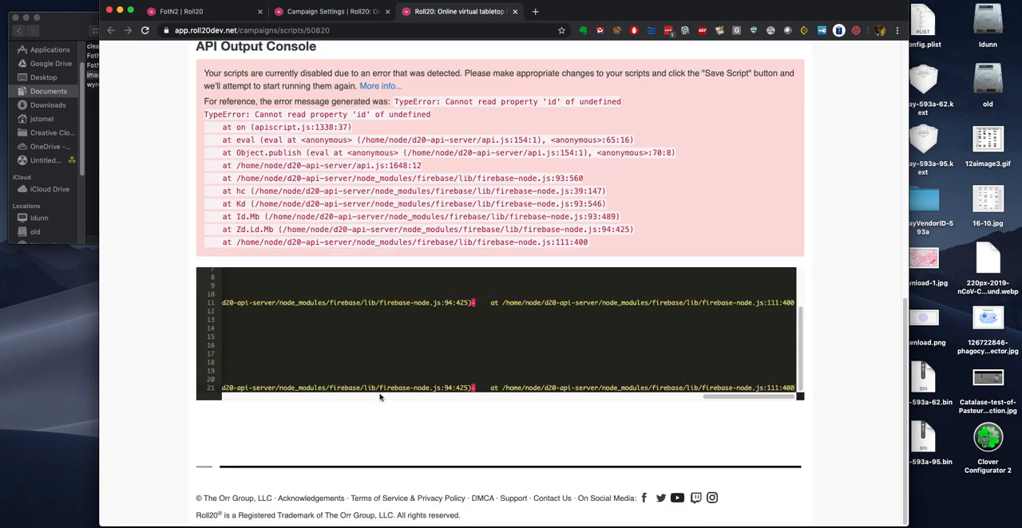
scroll(397, 398, "left", 3)
scroll(396, 398, "left", 10)
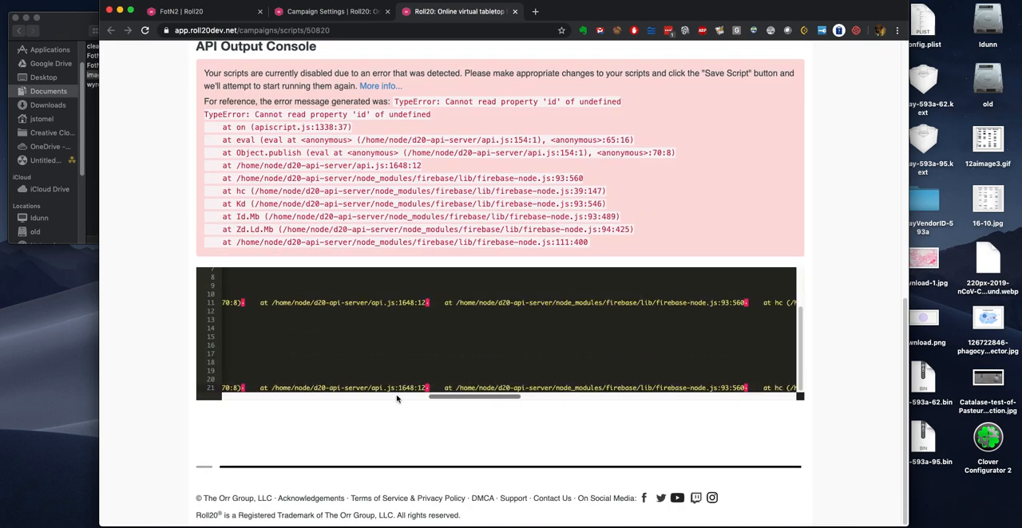
left_click_drag(358, 398, 249, 398)
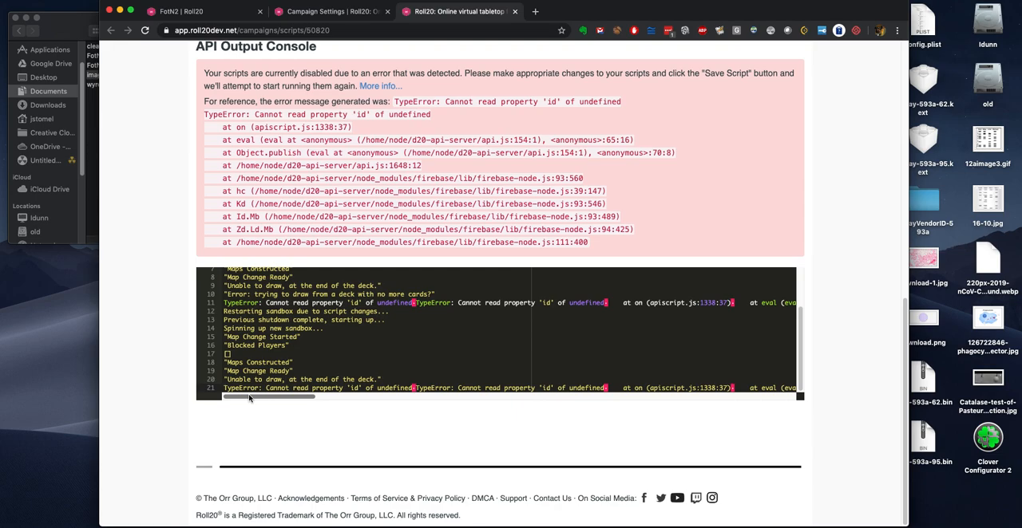
Step: Check the campaign settings page and re-save wyrd.js on the scripts page to restart the API sandbox
left_click(319, 12)
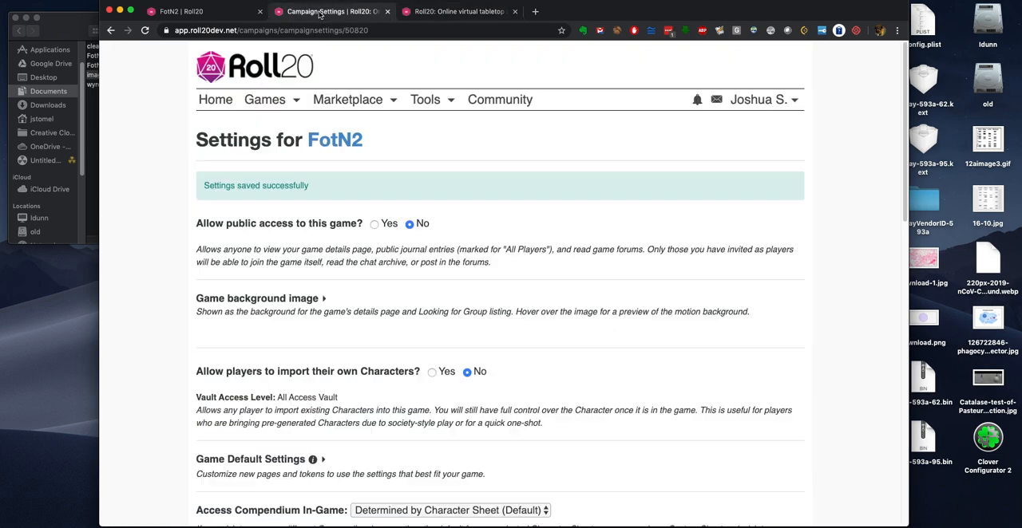
scroll(578, 426, "down", 3)
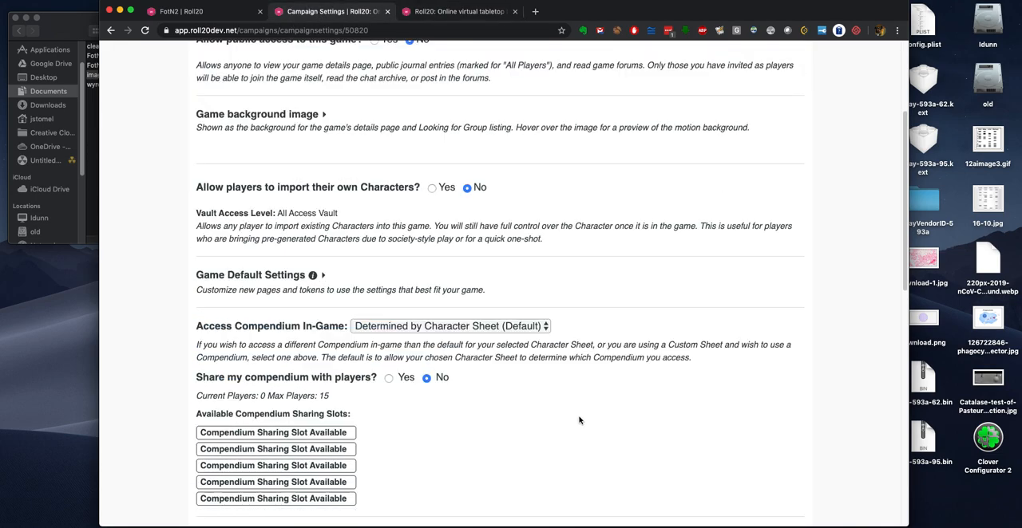
scroll(579, 419, "up", 3)
left_click(459, 11)
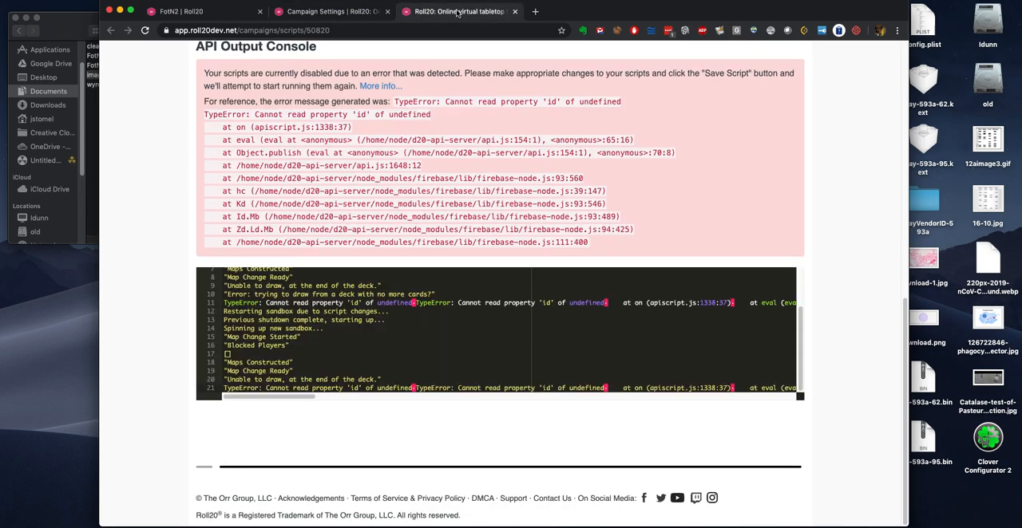
scroll(151, 295, "up", 3)
left_click(306, 215)
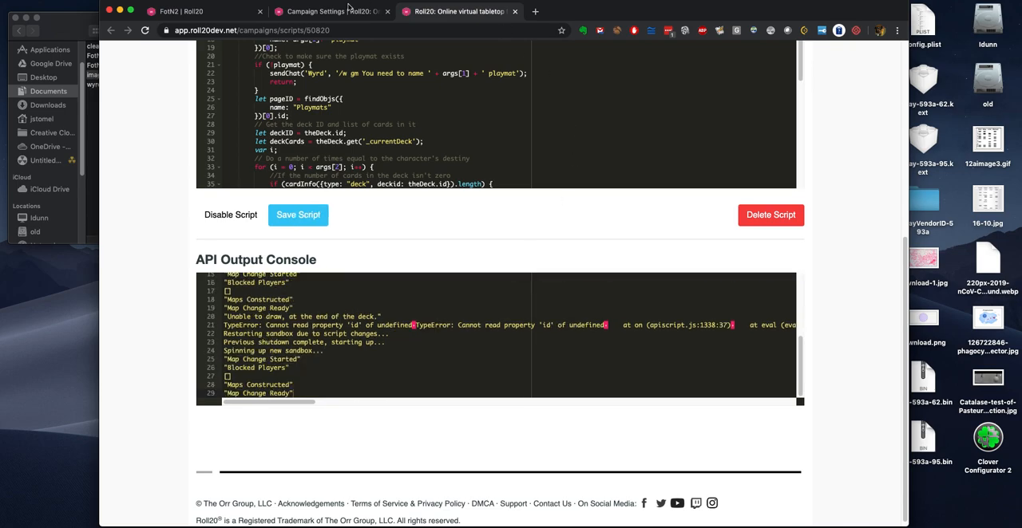
Step: Return to the FotN2 game and show the Bob and Steve decks on the tabletop
left_click(339, 13)
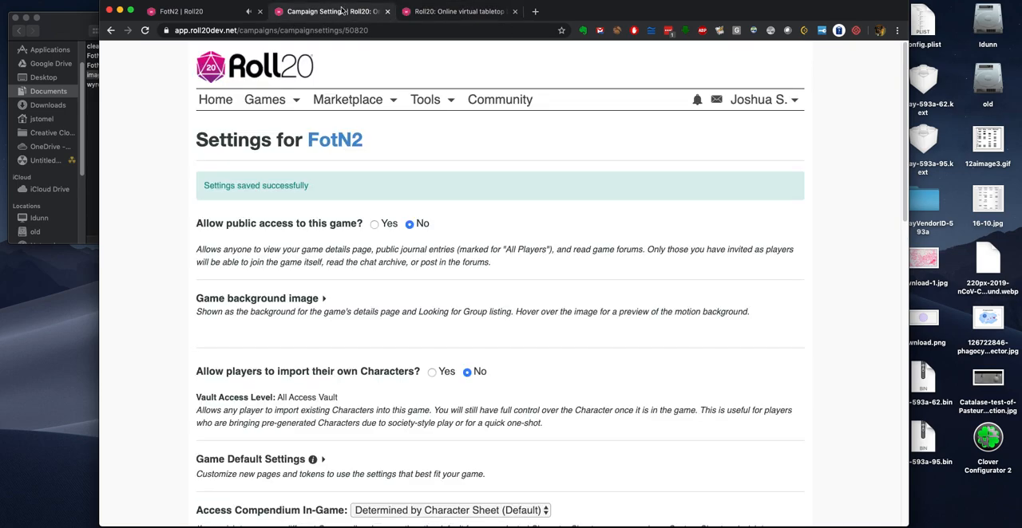
left_click(204, 12)
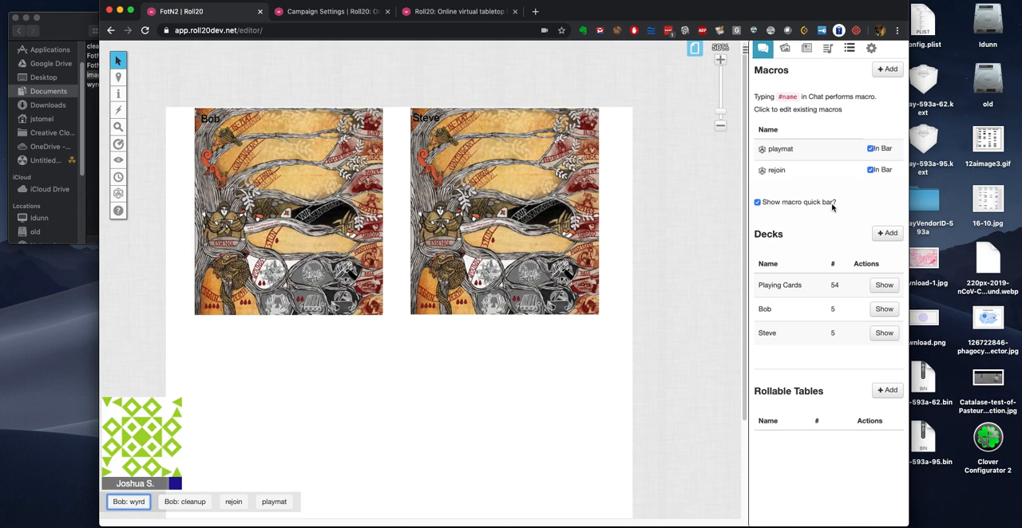
left_click(808, 51)
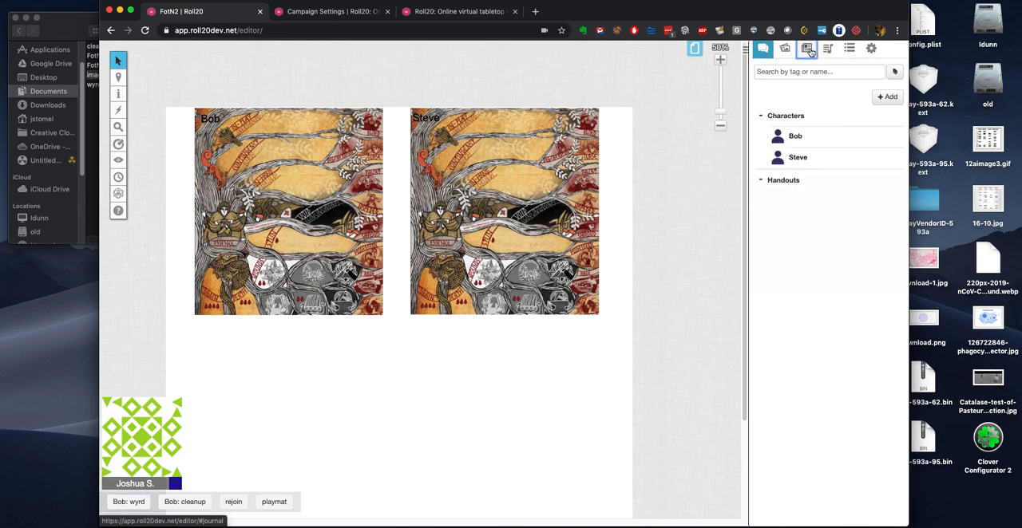
left_click(849, 49)
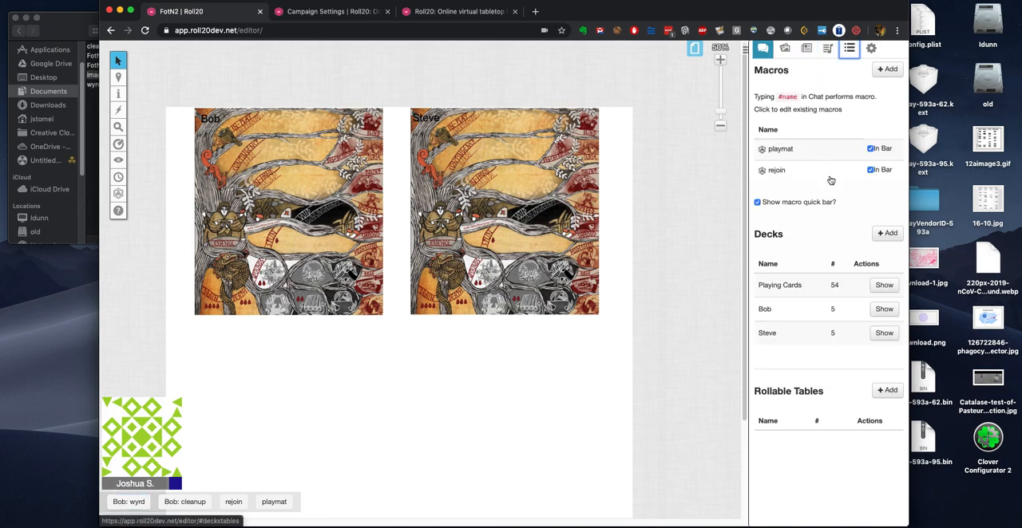
left_click(884, 309)
left_click(884, 333)
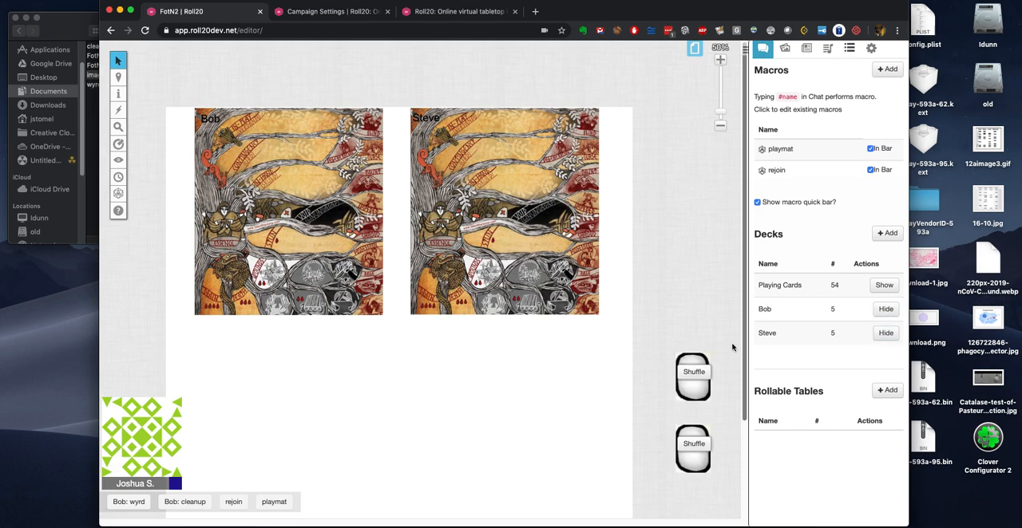
Step: Shuffle both visible rune decks and confirm each shuffle
mouse_move(693, 374)
left_click(661, 392)
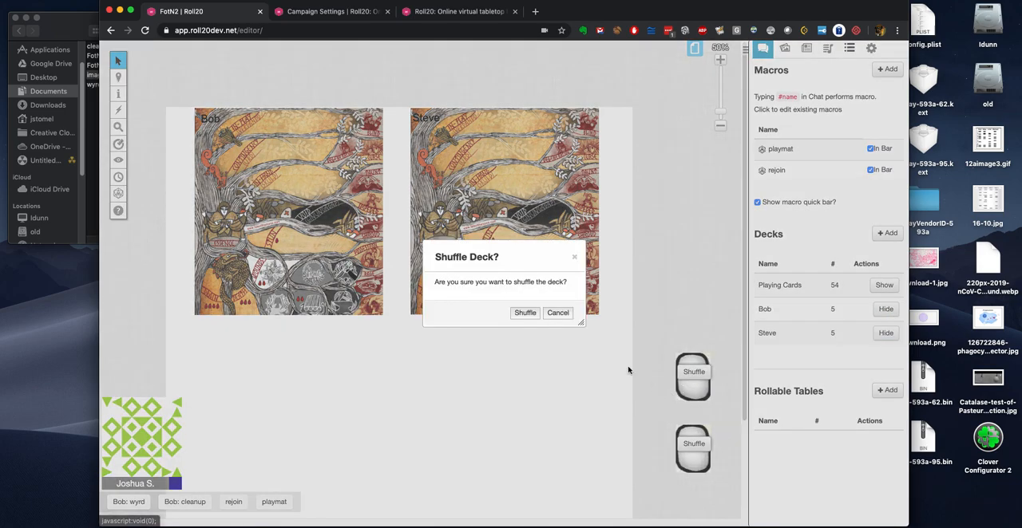
left_click(521, 315)
left_click(691, 444)
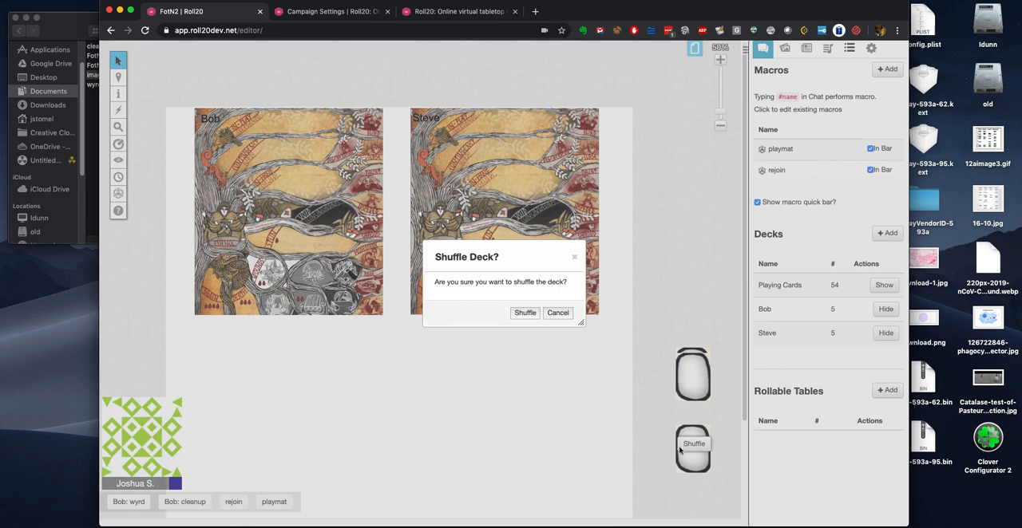
left_click(521, 315)
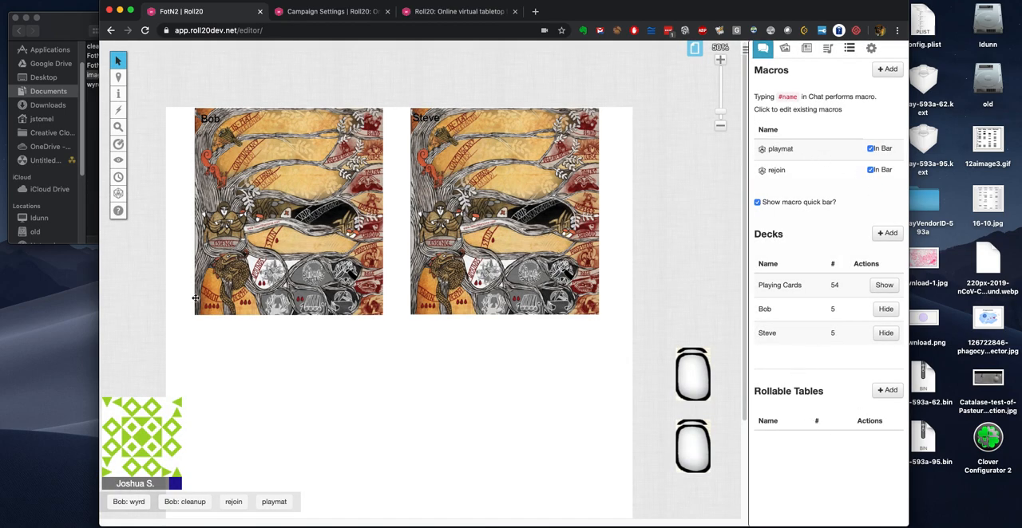
Step: Run Bob's wyrd macro, switch to the token layer and enlarge the view of the drawn runes
left_click(124, 502)
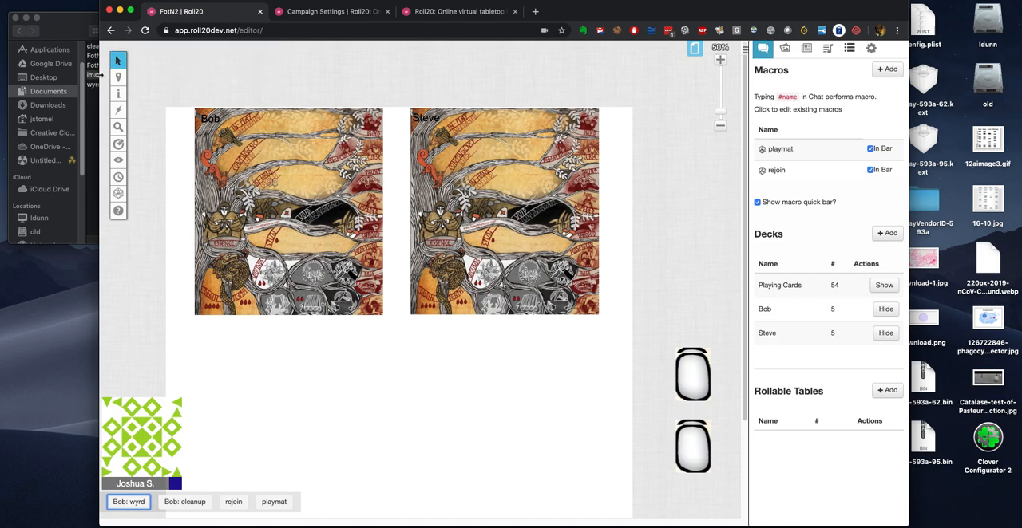
mouse_move(118, 80)
left_click(176, 86)
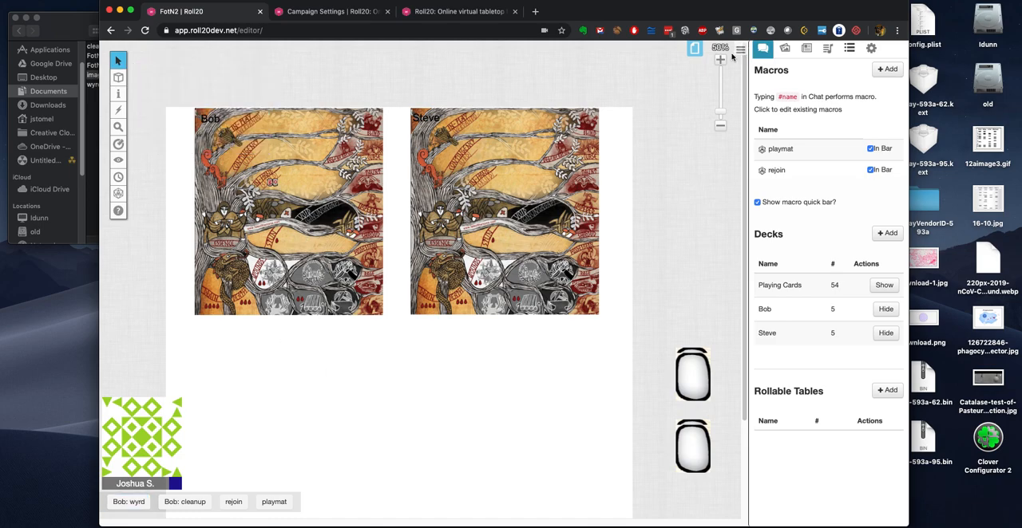
left_click(721, 59)
left_click(721, 59)
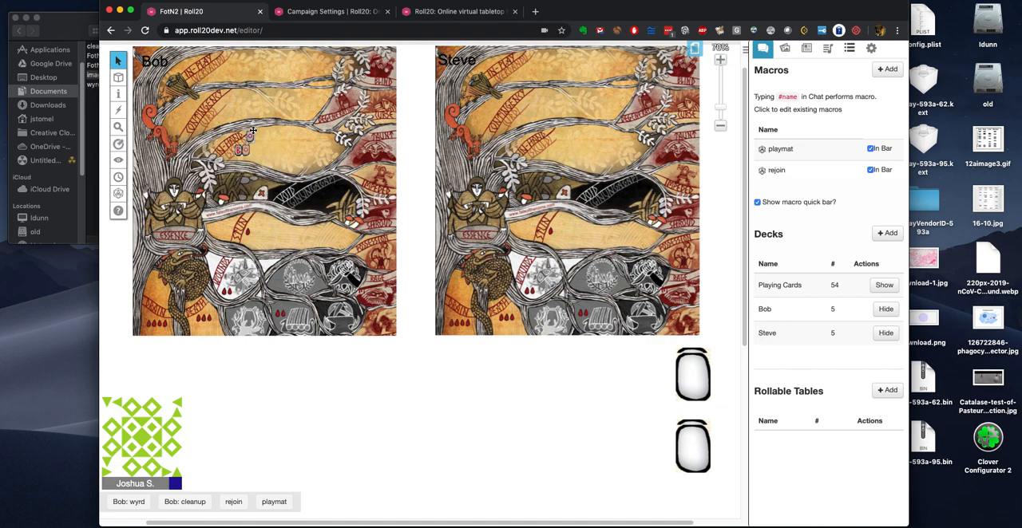
Step: Move one drawn rune to Bob's In-Play area and the other toward the far end of the In-Hand area
left_click_drag(237, 77, 227, 63)
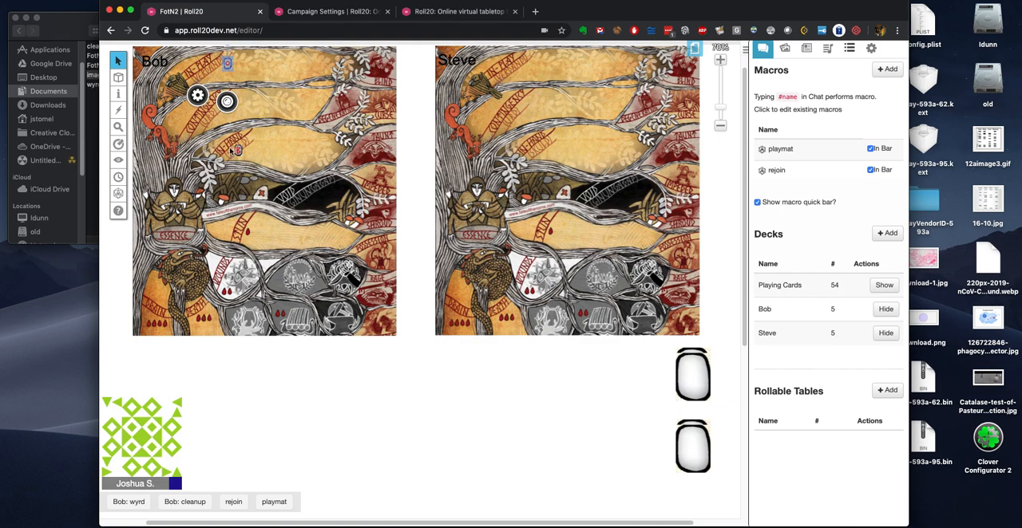
left_click_drag(238, 150, 302, 150)
left_click(279, 381)
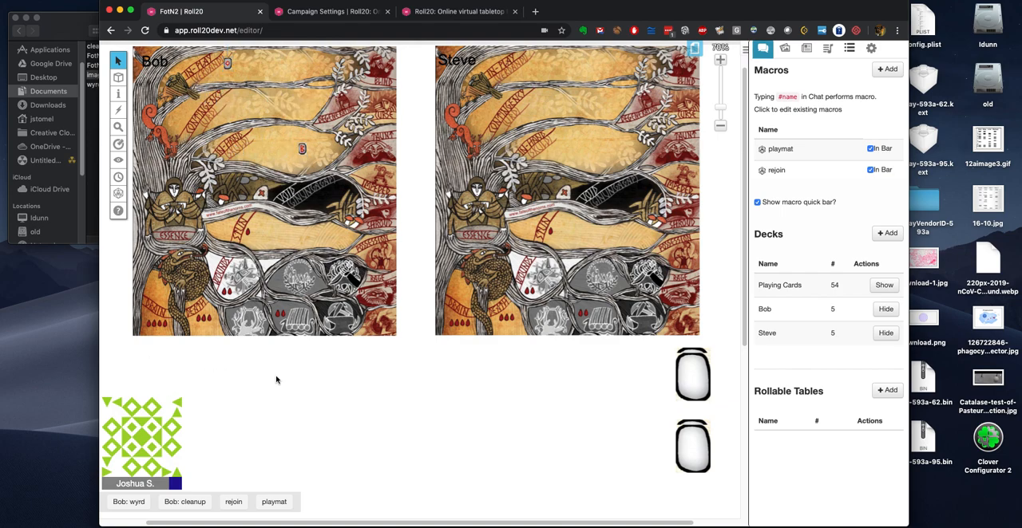
Step: Run Bob's wyrd macro again and move the two new runes to the grey field beside Wounds and the Death area
left_click(129, 503)
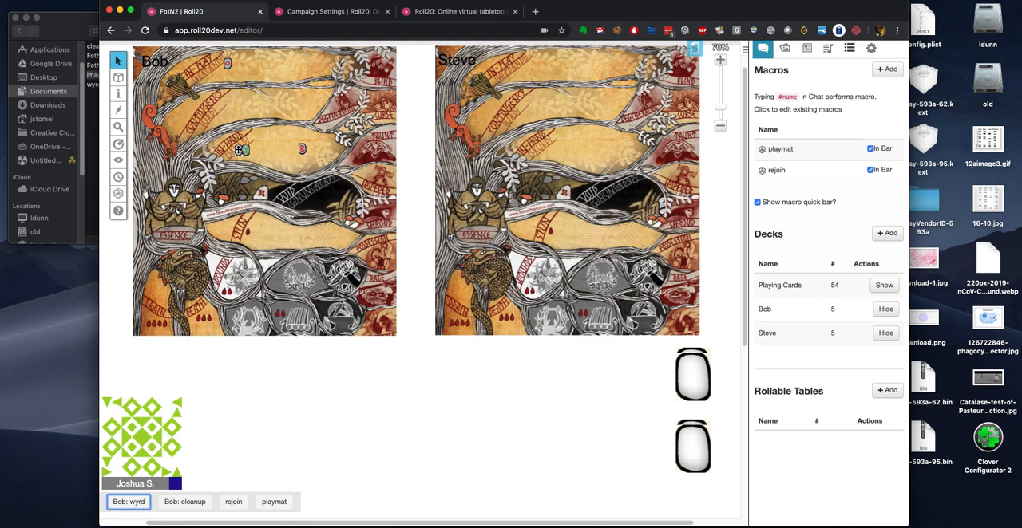
left_click(238, 150)
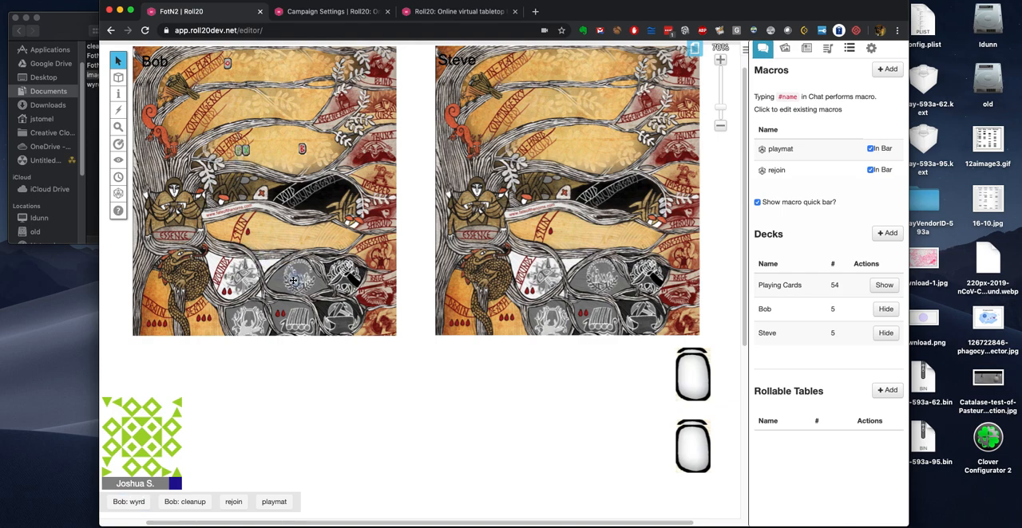
left_click_drag(293, 280, 293, 279)
left_click_drag(246, 150, 201, 312)
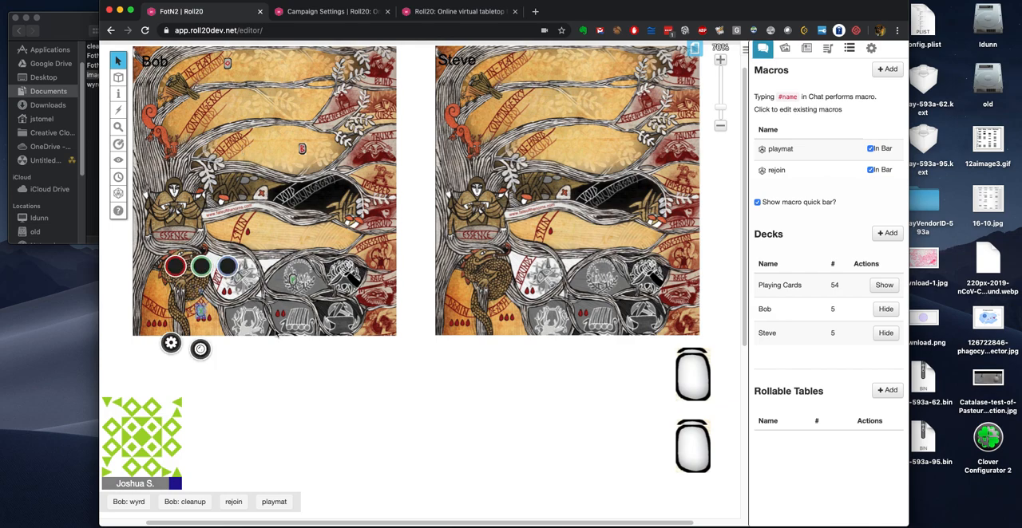
left_click(301, 392)
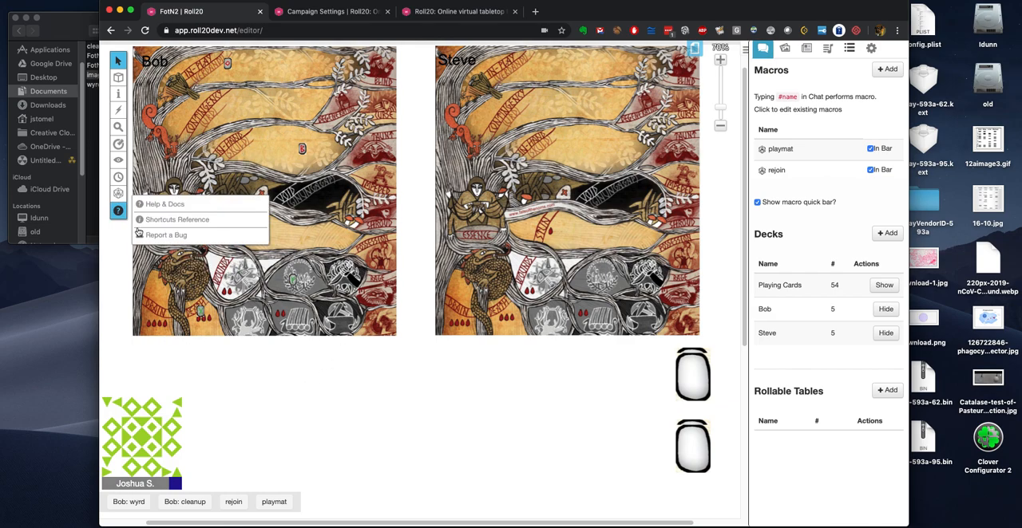
Step: Run Bob's wyrd macro once more and check the API output console and wyrd.js code on the scripts page
left_click(137, 506)
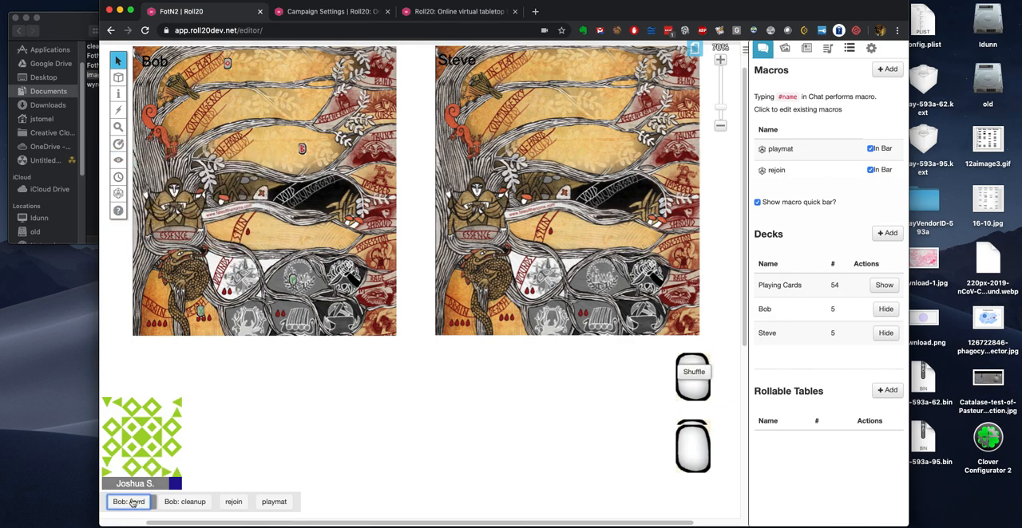
left_click(434, 11)
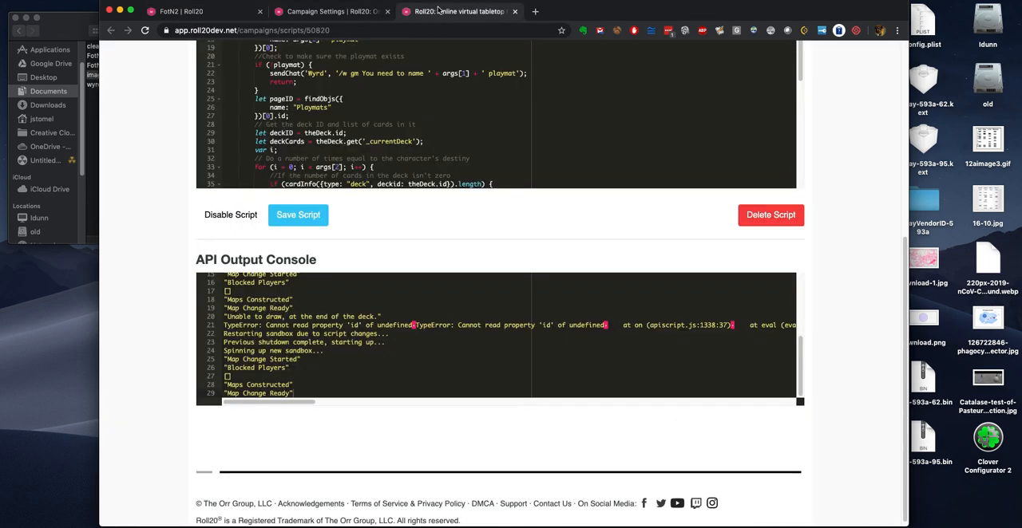
scroll(155, 275, "up", 2)
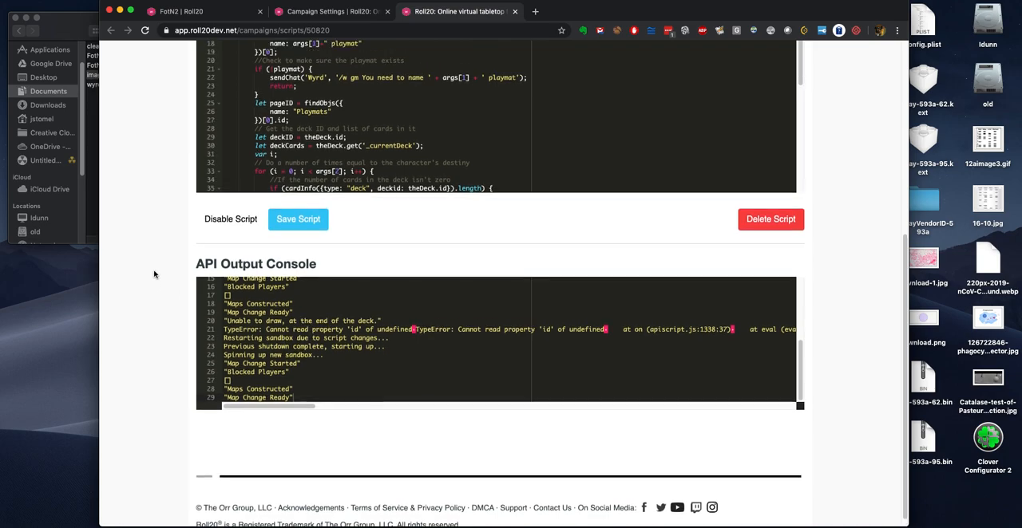
scroll(400, 262, "down", 3)
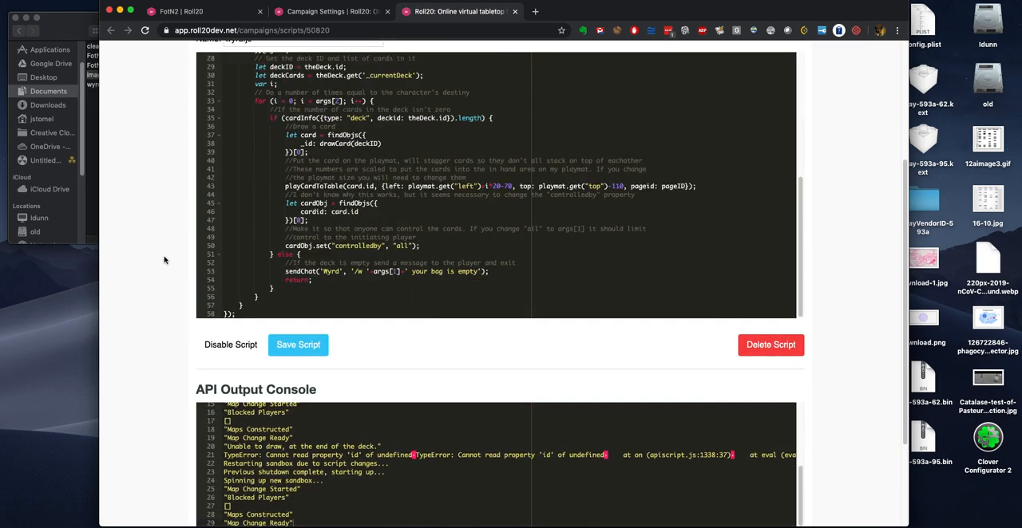
left_click(230, 13)
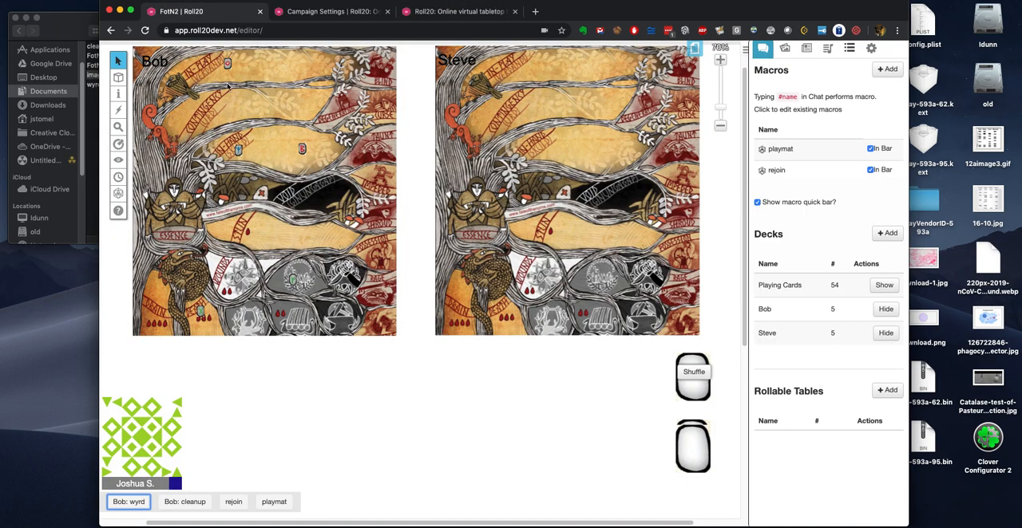
Step: Examine the newly drawn rune on Bob's playmat at 100% zoom and check the chat for the Wyrd whisper
left_click(239, 151)
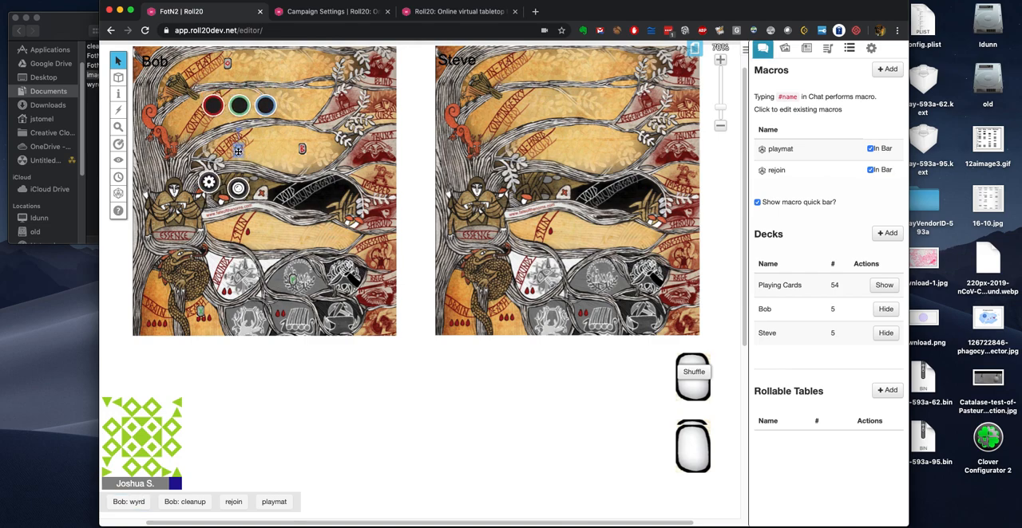
mouse_move(238, 130)
left_mouse_down()
mouse_move(245, 118)
mouse_move(238, 128)
left_mouse_up()
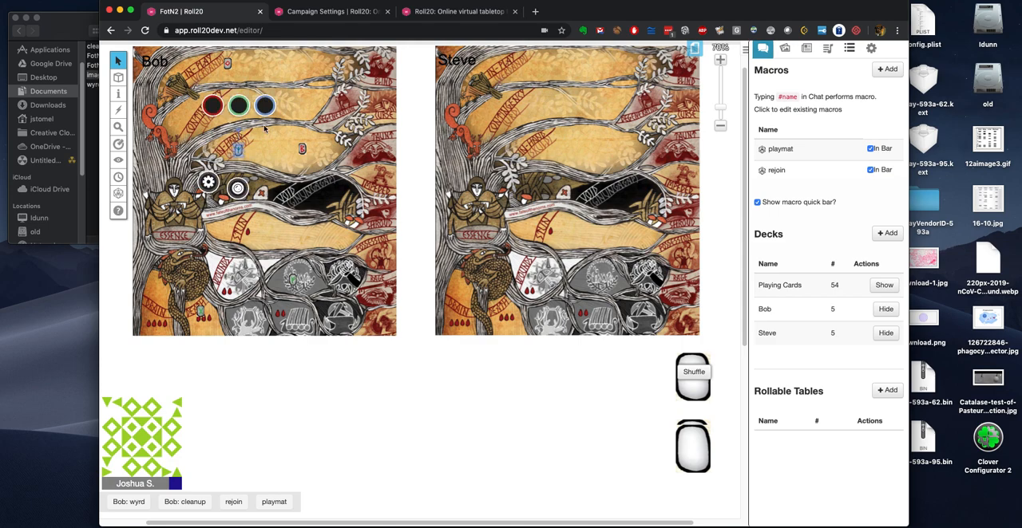
left_click(720, 60)
left_click(720, 59)
left_click(720, 60)
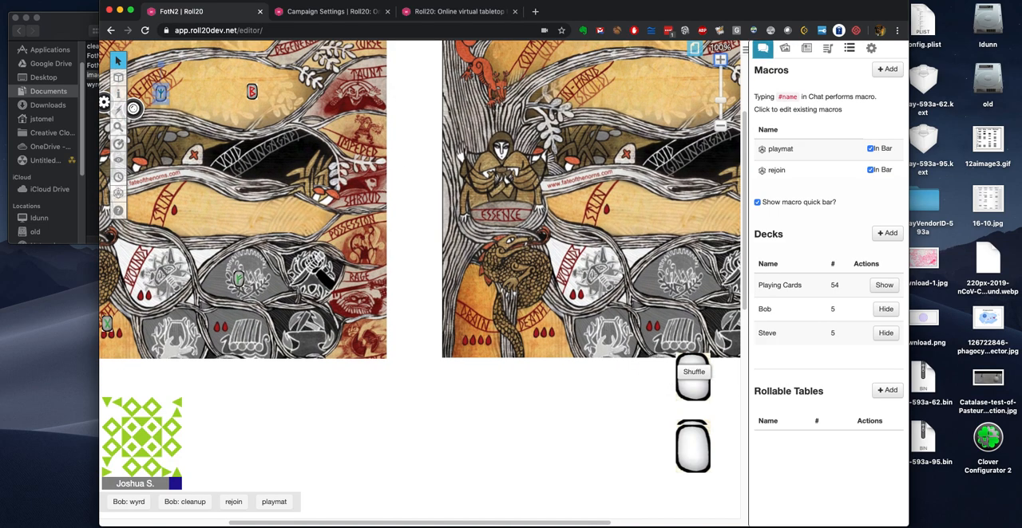
left_click_drag(453, 526, 388, 525)
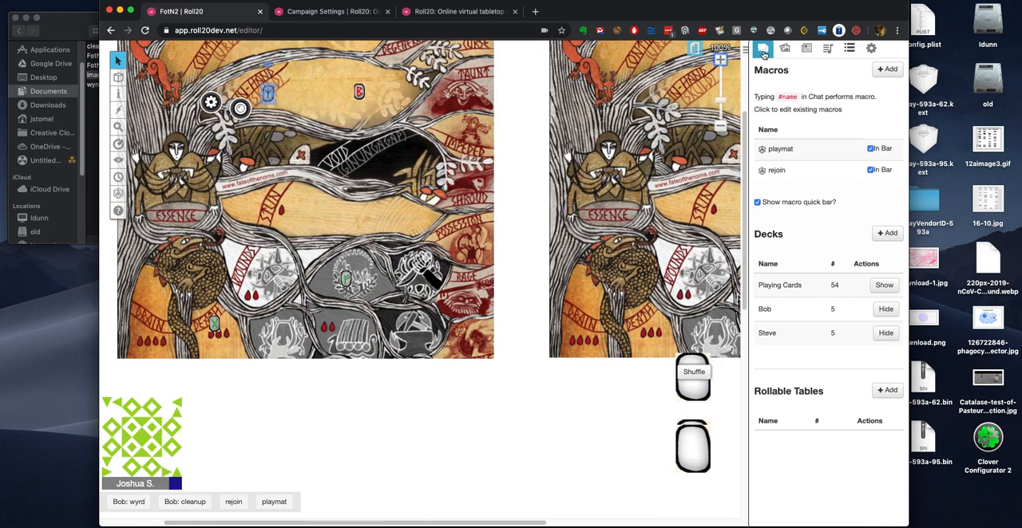
left_click(763, 50)
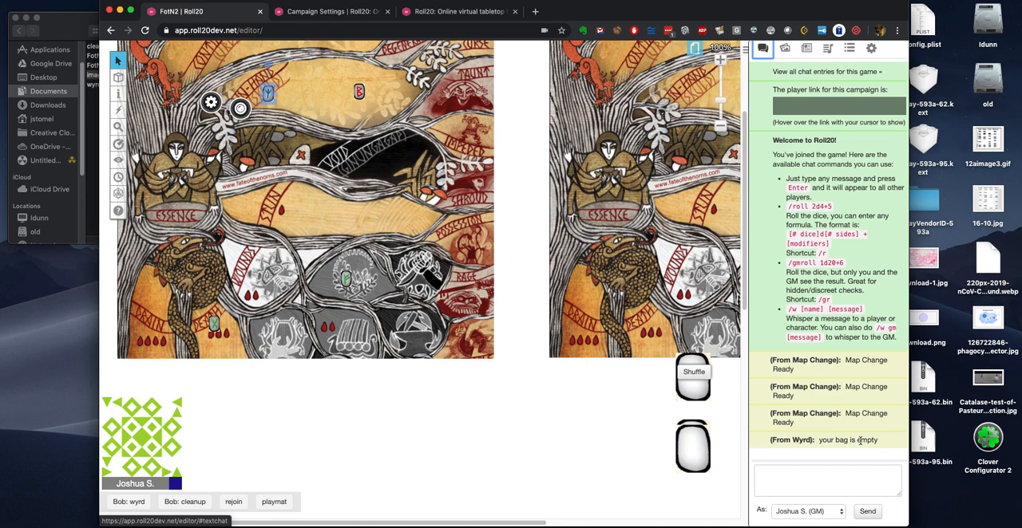
Step: Move both In-Hand runes to Bob's In-Play area, turning the newly drawn one sideways beside the rune already there
scroll(281, 238, "up", 3)
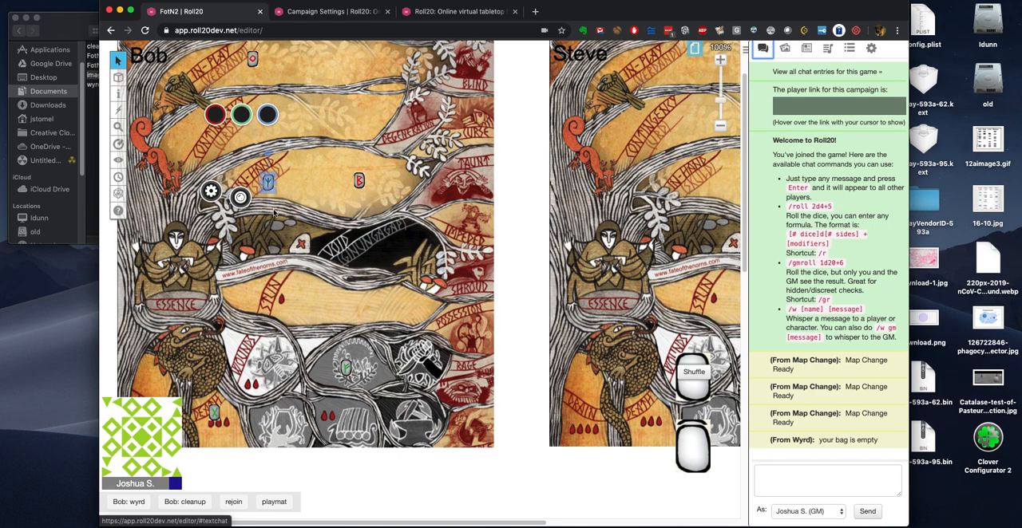
left_click_drag(268, 183, 274, 63)
scroll(311, 100, "up", 3)
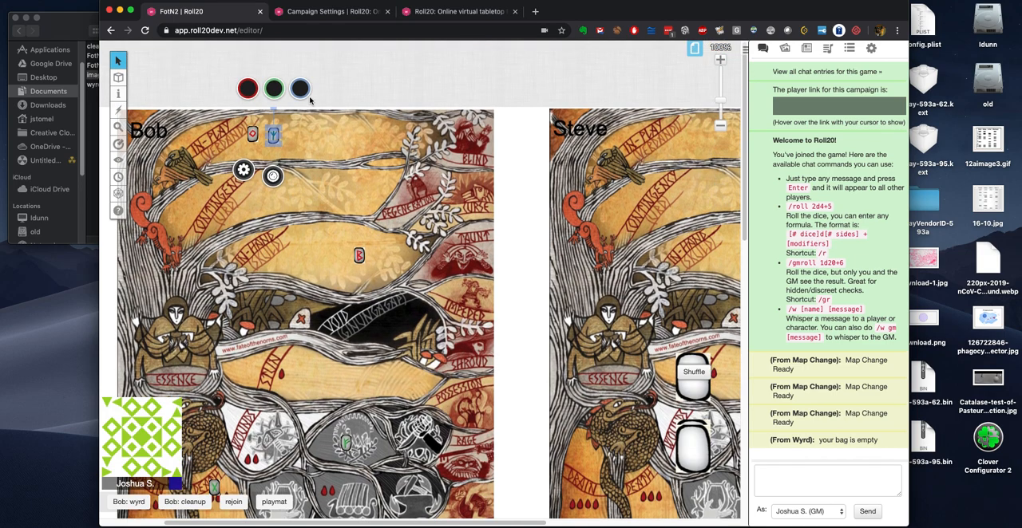
left_click_drag(274, 109, 273, 131)
left_click(274, 135)
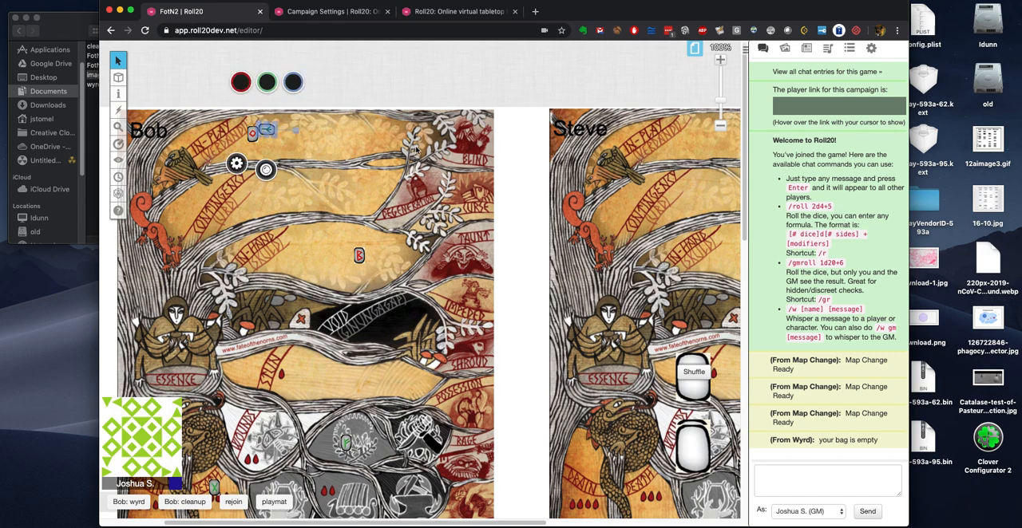
left_click_drag(360, 256, 331, 140)
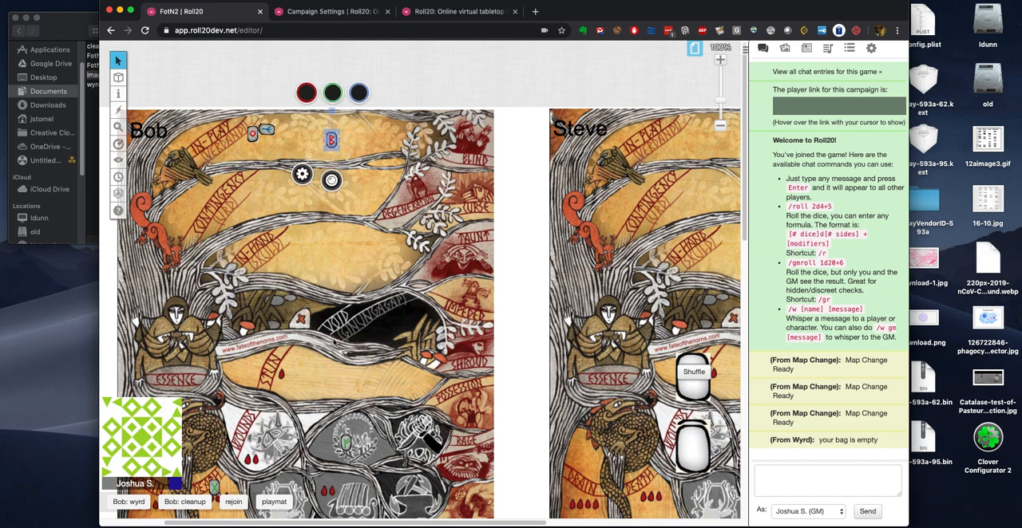
Step: Run Bob's cleanup macro with the sideways rune in his In-Play area selected
left_click(346, 252)
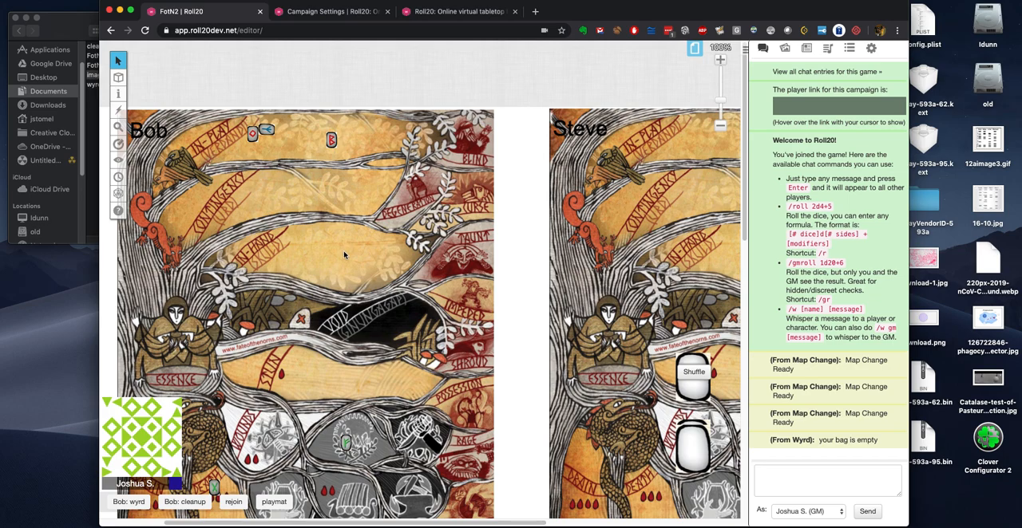
scroll(345, 254, "down", 2)
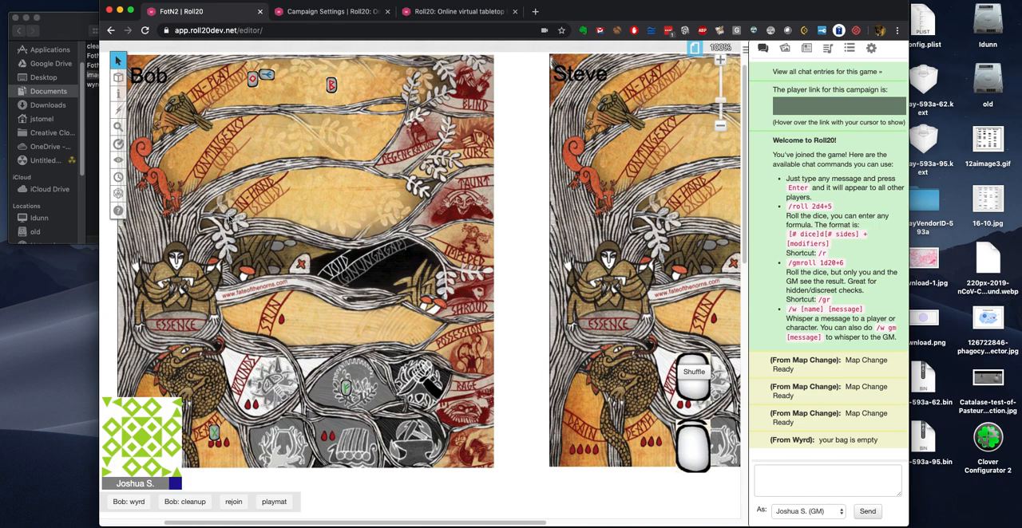
left_click(266, 76)
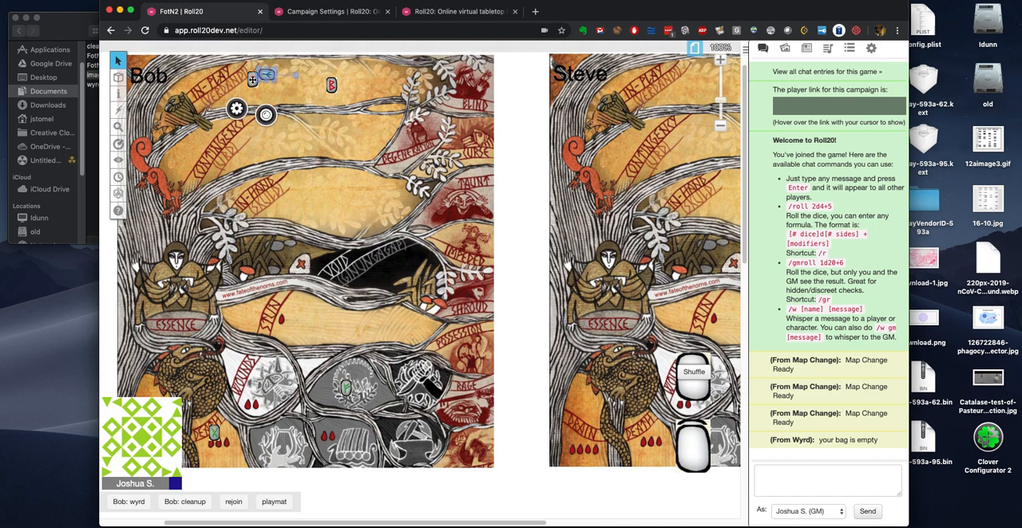
left_click(294, 102)
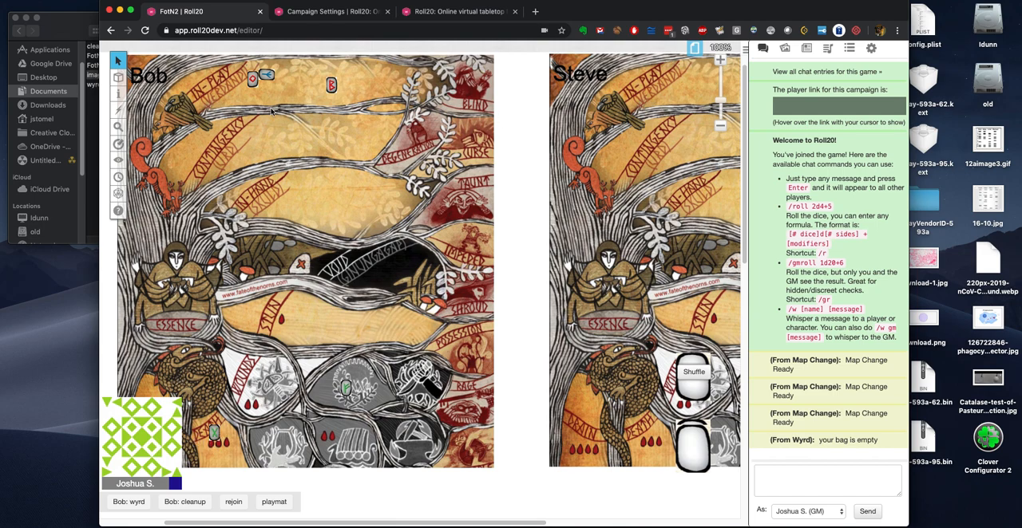
left_click(267, 75)
left_click(189, 505)
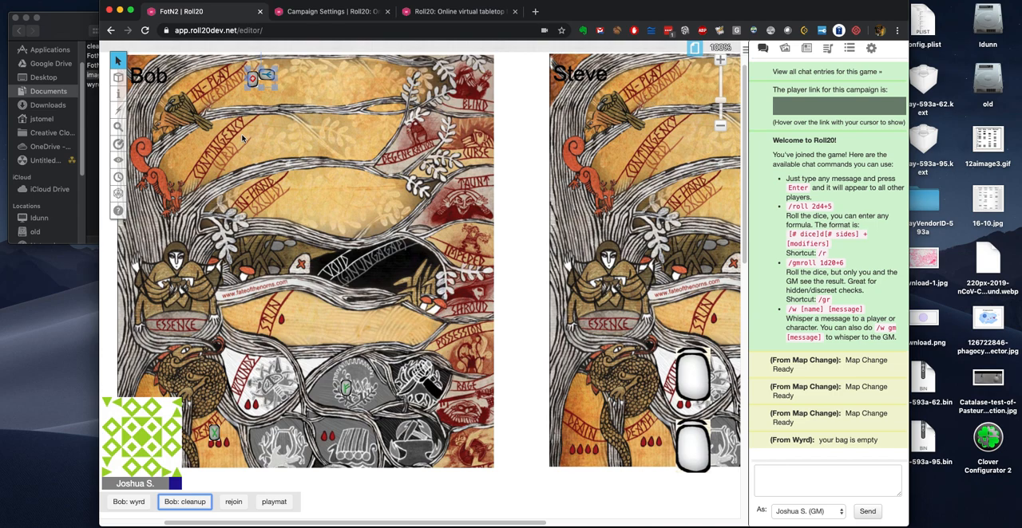
mouse_move(691, 382)
left_click(328, 303)
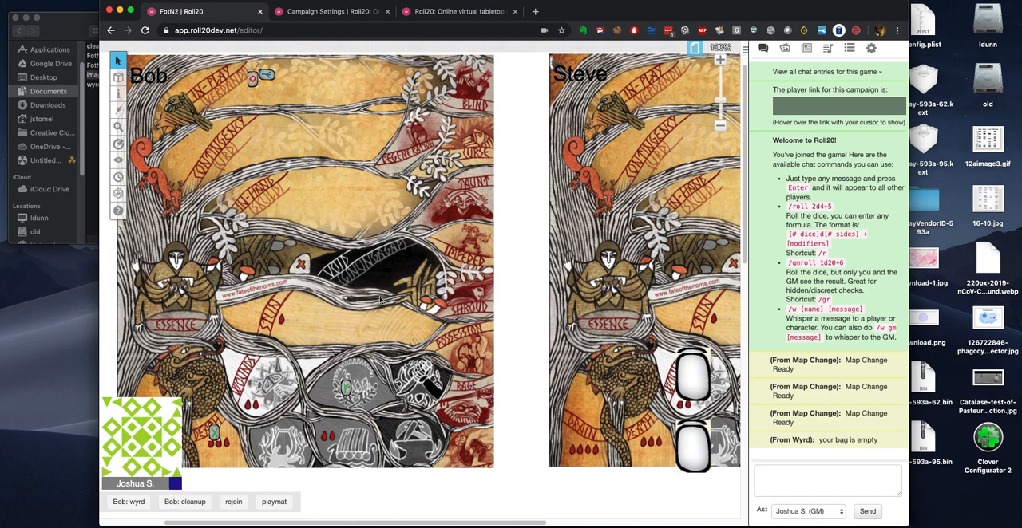
Step: Run Bob's wyrd macro and move the newly drawn rune from In-Hand to the In-Play area
left_click(128, 502)
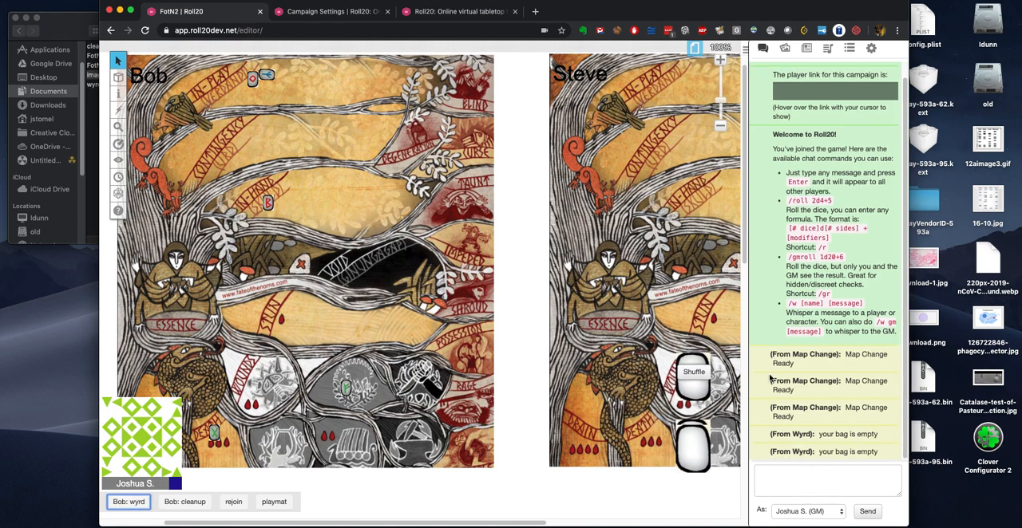
left_click_drag(268, 203, 315, 84)
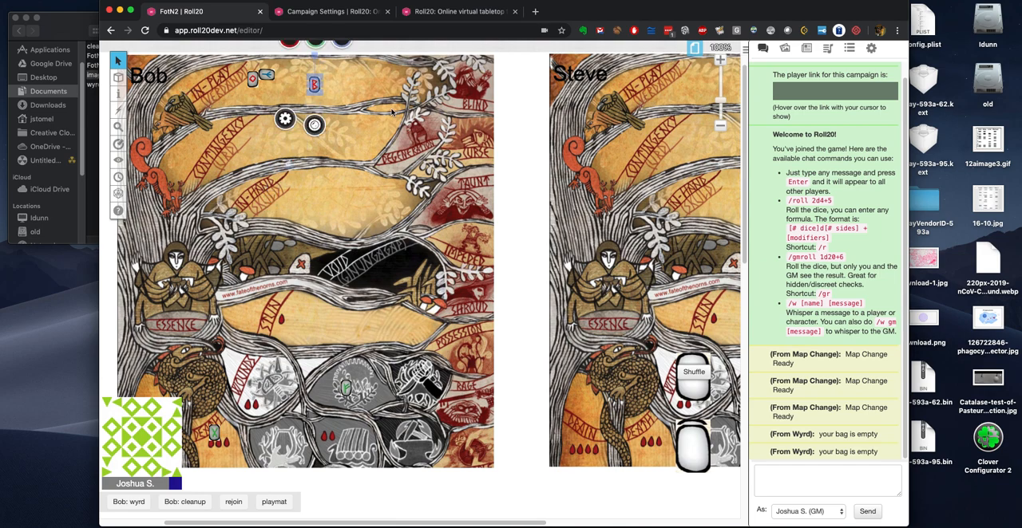
left_click(373, 93)
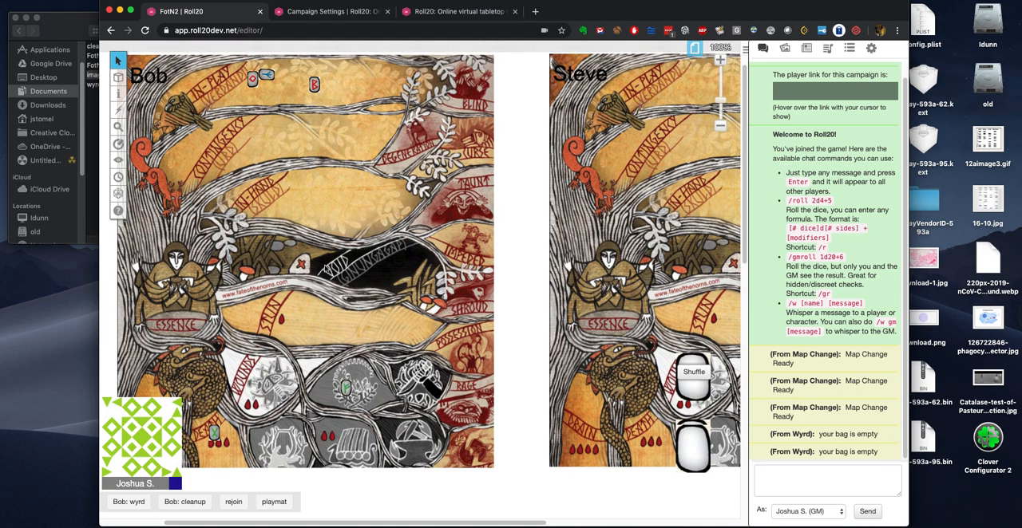
Step: Move the green rune from the grey field beside Wounds to Bob's Stun area and run his cleanup macro
left_click_drag(347, 380, 293, 314)
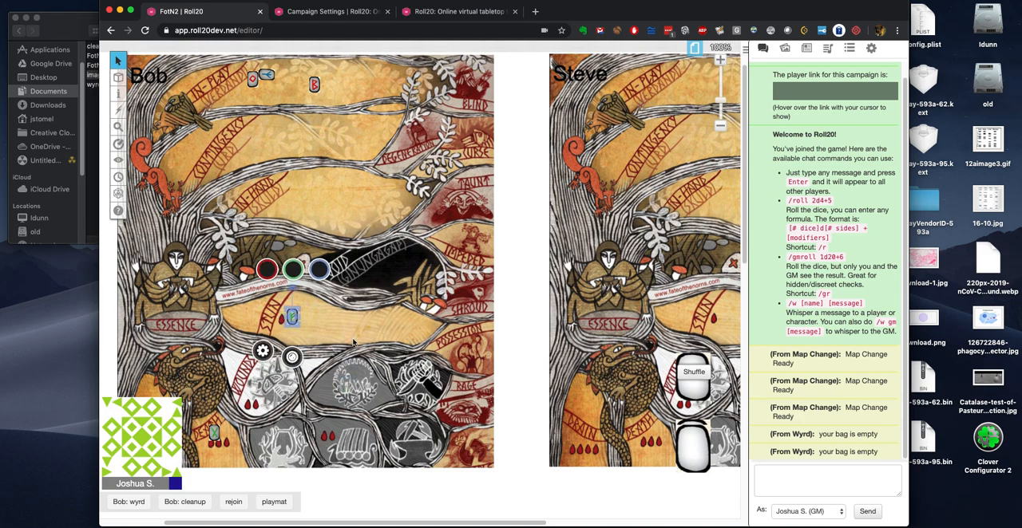
left_click(330, 431)
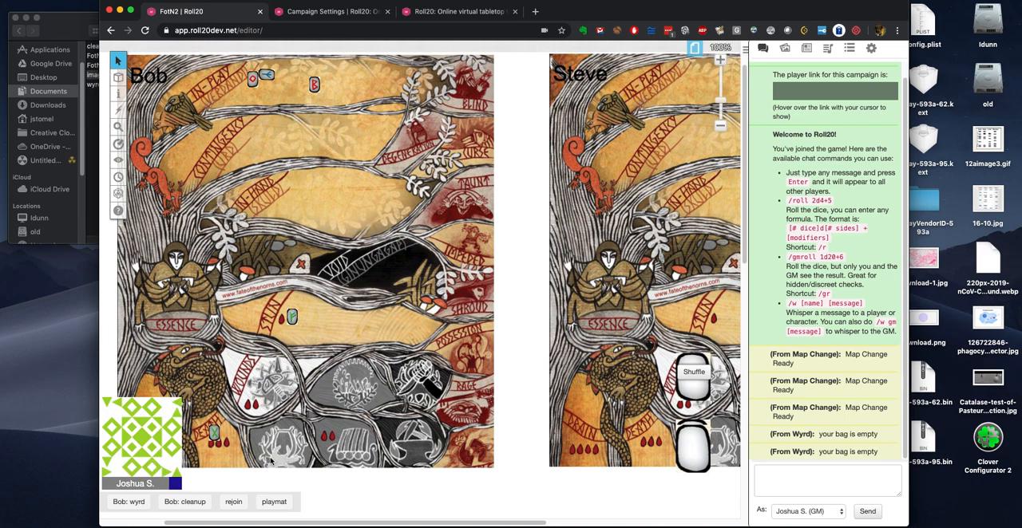
left_click(187, 503)
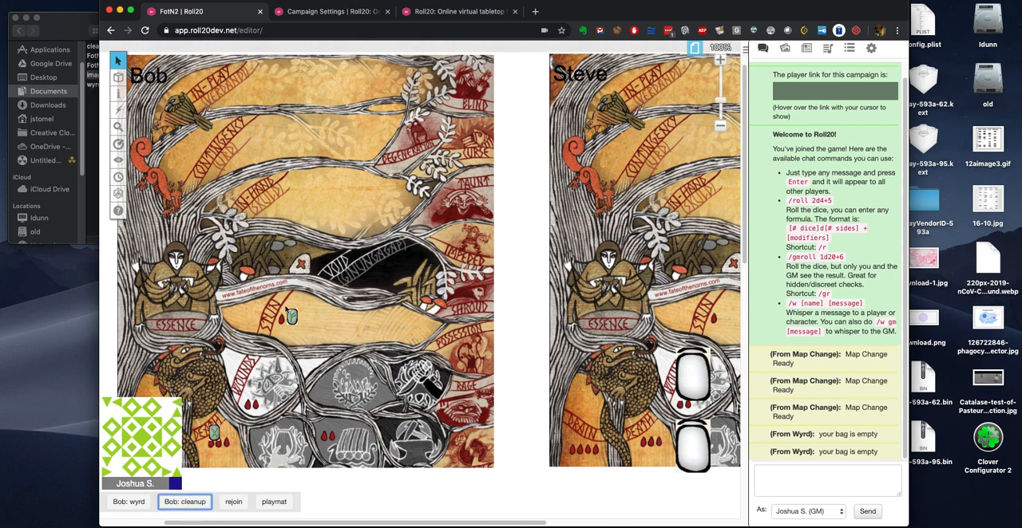
Step: Test Bob's cleanup macro with the Stun rune moved onto the Essence figure and again with it back in the Stun area
left_click_drag(292, 317, 285, 296)
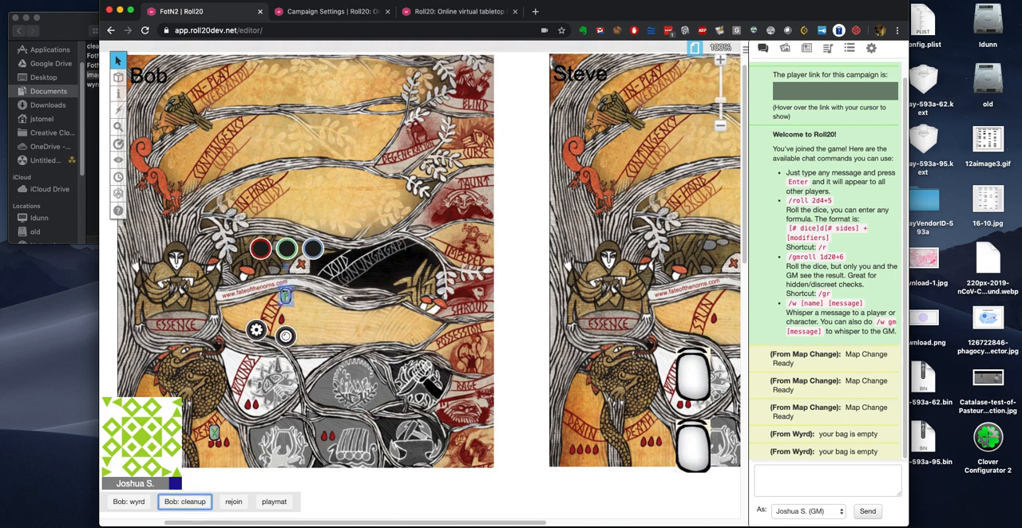
left_click_drag(285, 296, 186, 300)
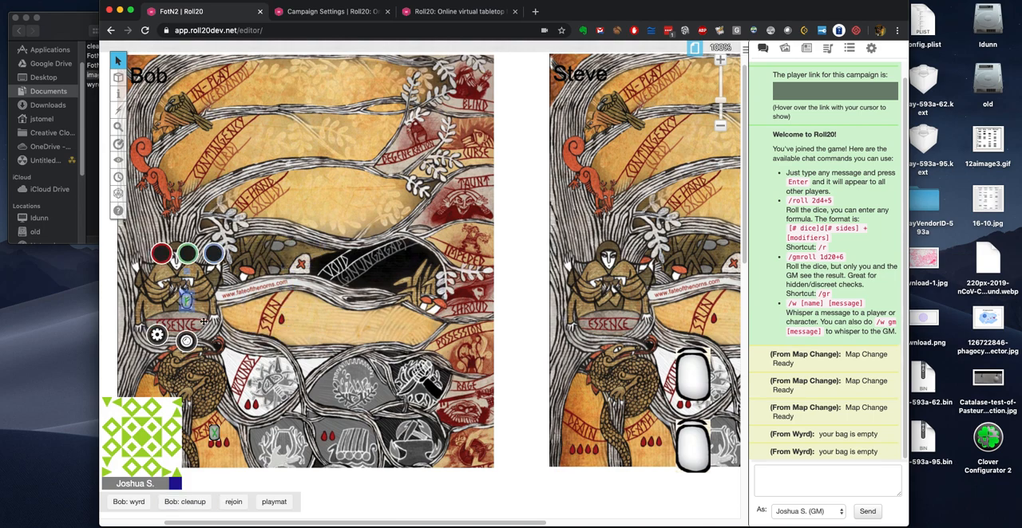
left_click(190, 504)
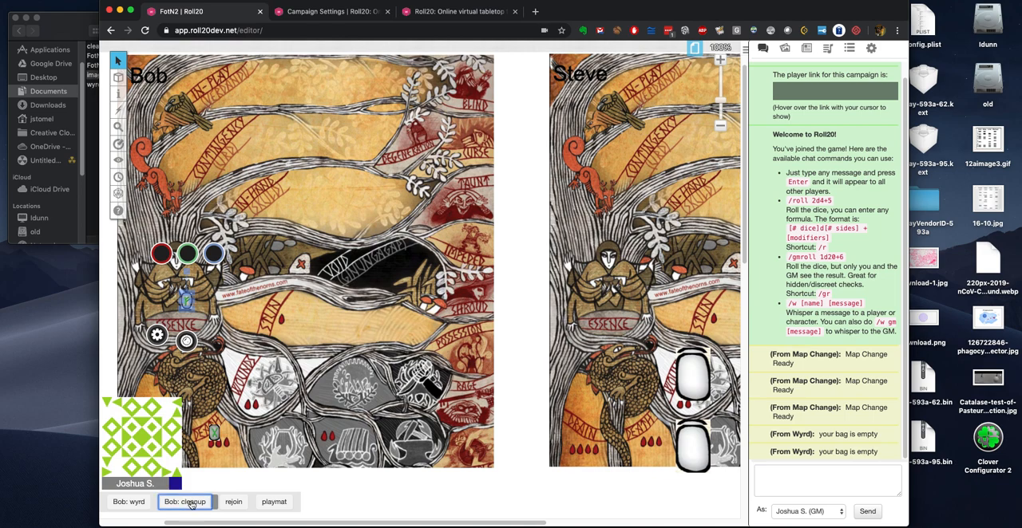
left_click_drag(180, 301, 257, 308)
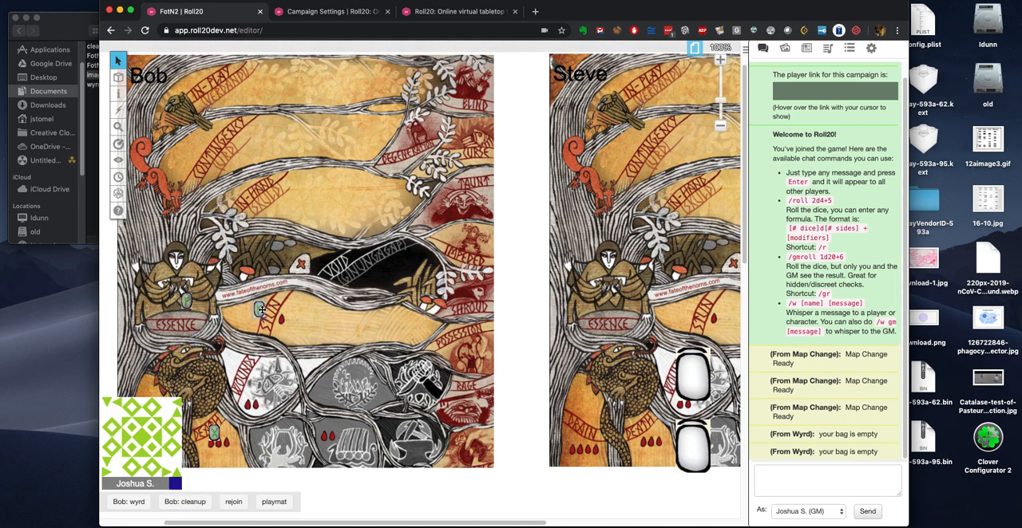
left_click(312, 325)
left_click(191, 505)
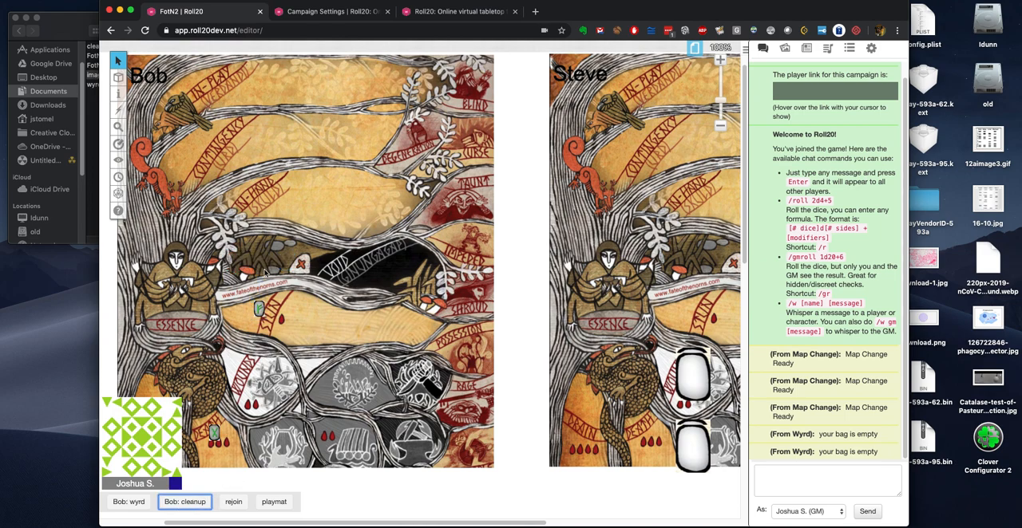
Step: Move the Stun rune to the brown field beside Bob's Void area and run his cleanup macro
left_click_drag(259, 311, 265, 253)
left_click(318, 385)
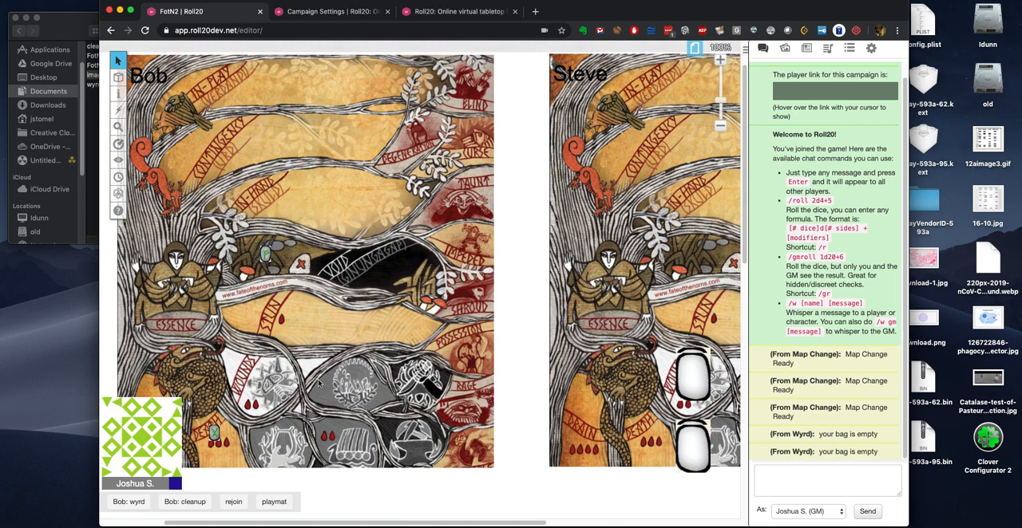
left_click(188, 503)
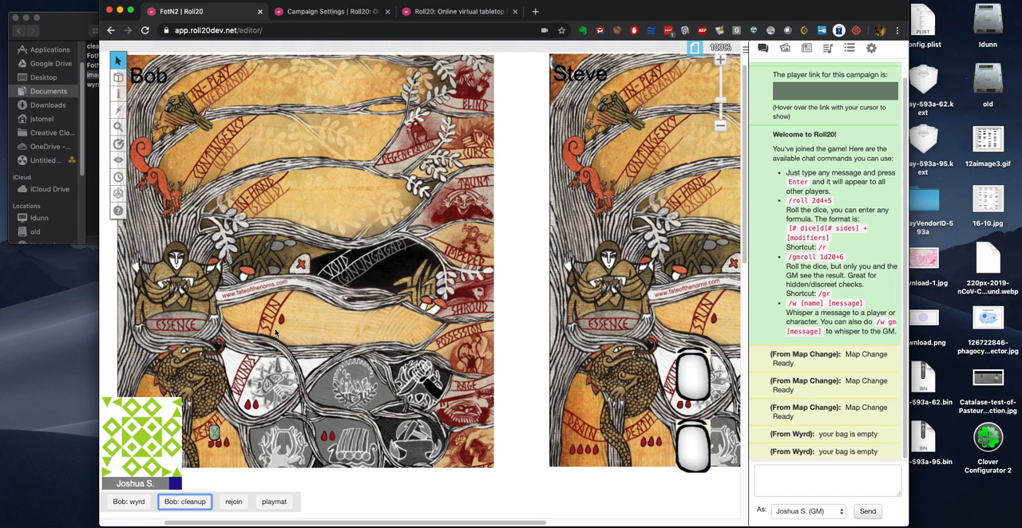
Step: Move the rune in Bob's Death area onto the face of the figure above Essence and run his cleanup macro
left_click(330, 275)
right_click(289, 187)
left_click(256, 219)
scroll(453, 359, "down", 2)
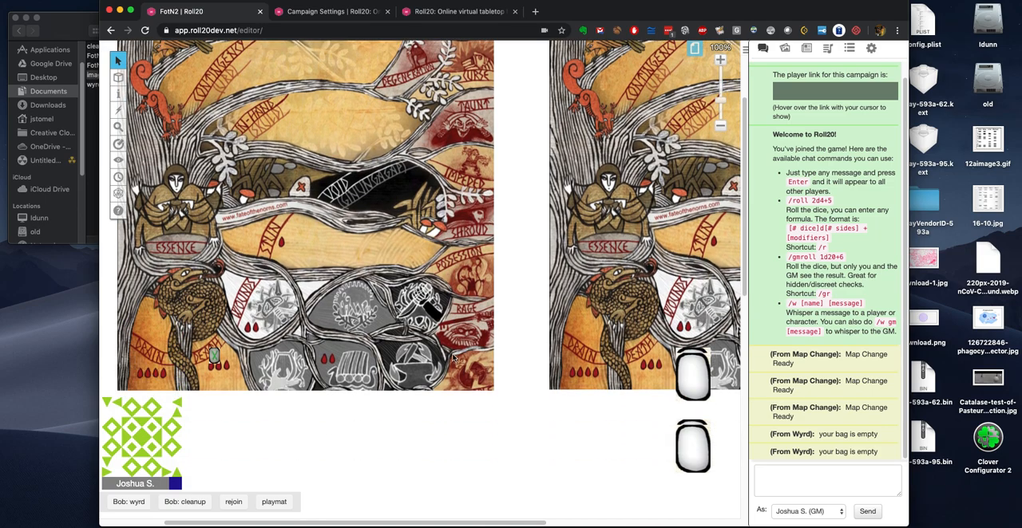
scroll(452, 354, "up", 3)
scroll(452, 354, "down", 2)
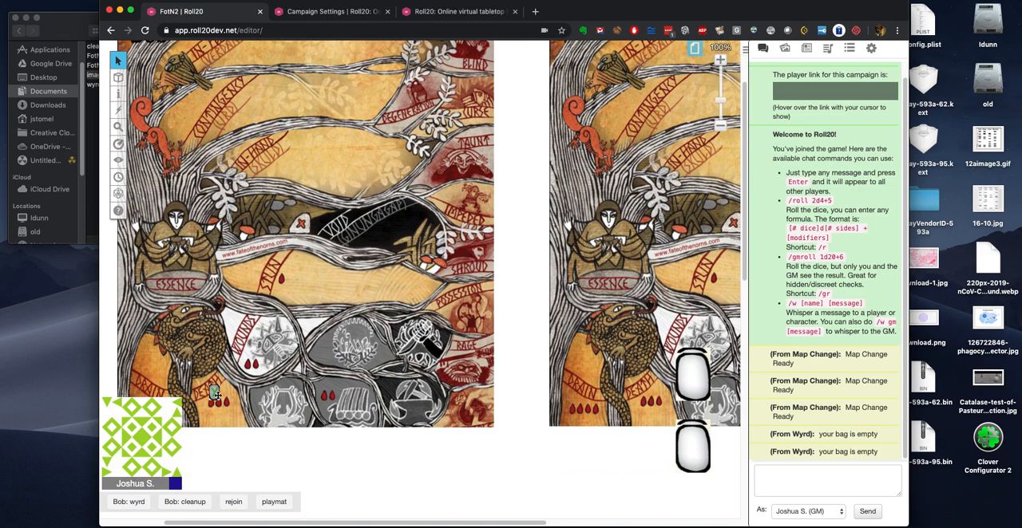
scroll(213, 393, "down", 1)
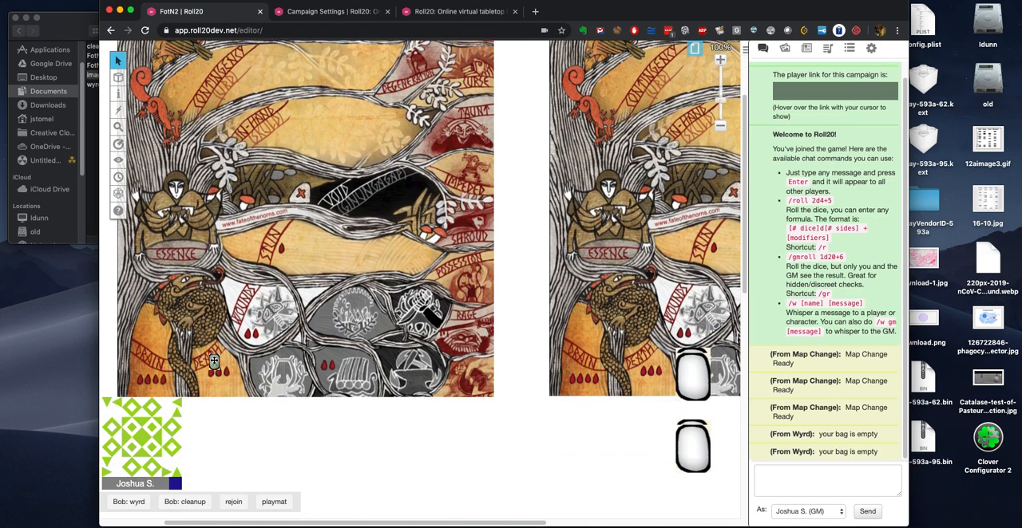
left_click(175, 186)
left_click(289, 317)
scroll(339, 314, "up", 1)
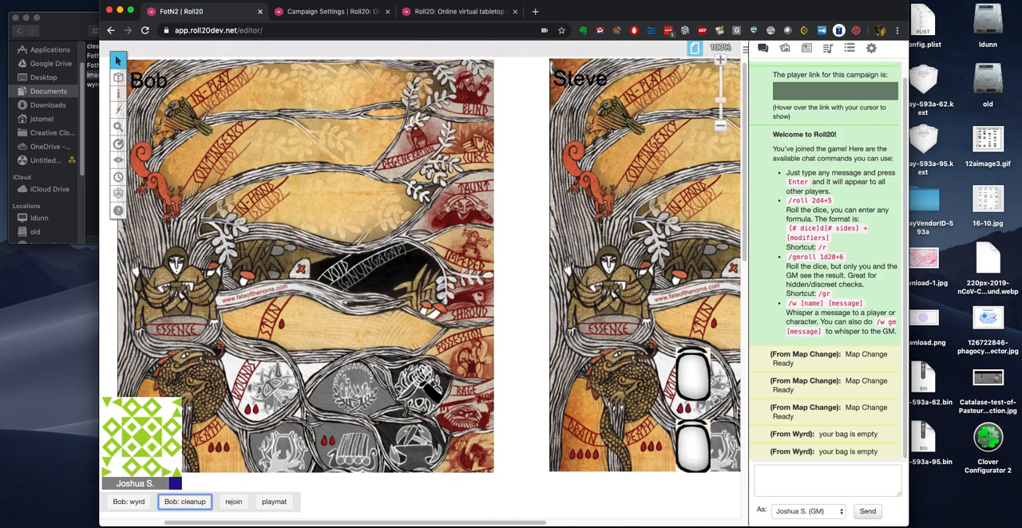
Step: Check the game's page list and rejoin the game as a player from the settings
left_click(871, 48)
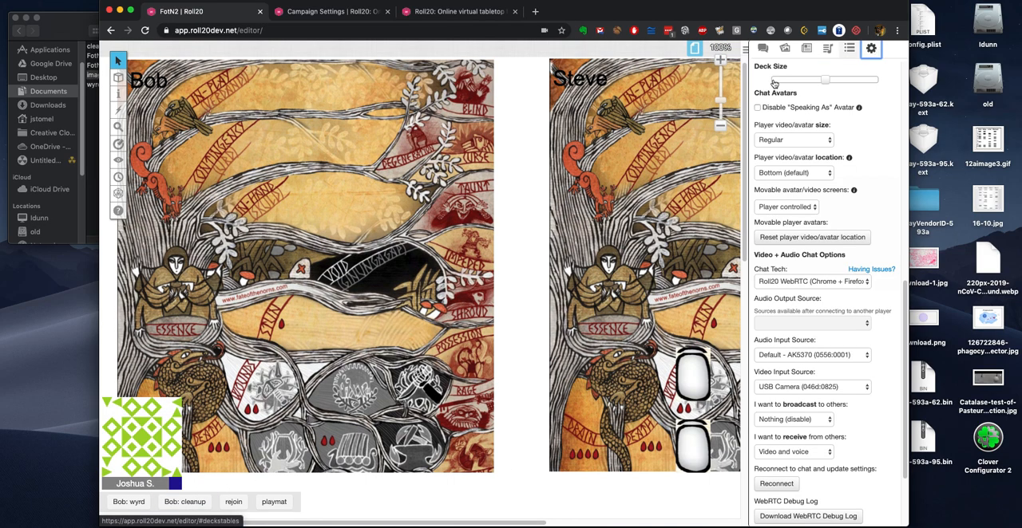
left_click(694, 47)
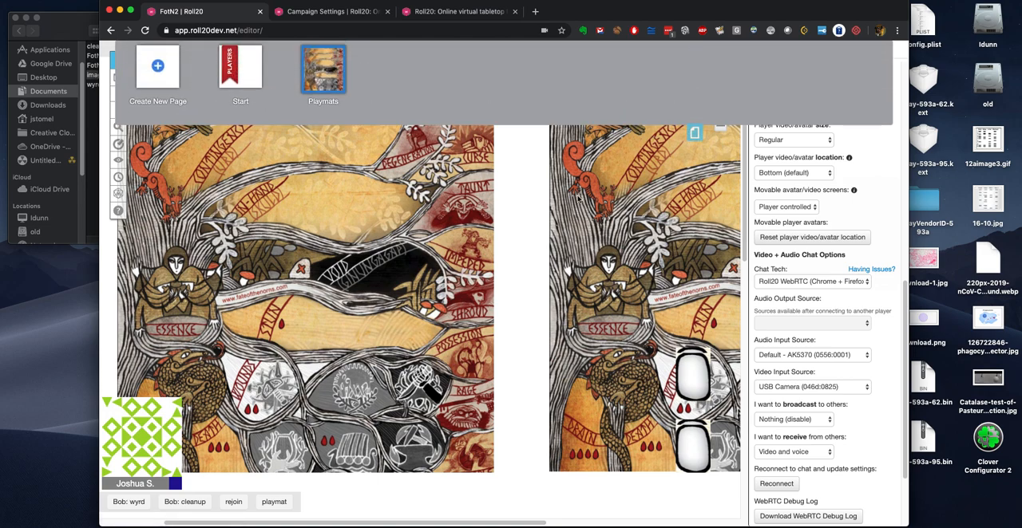
left_click(694, 134)
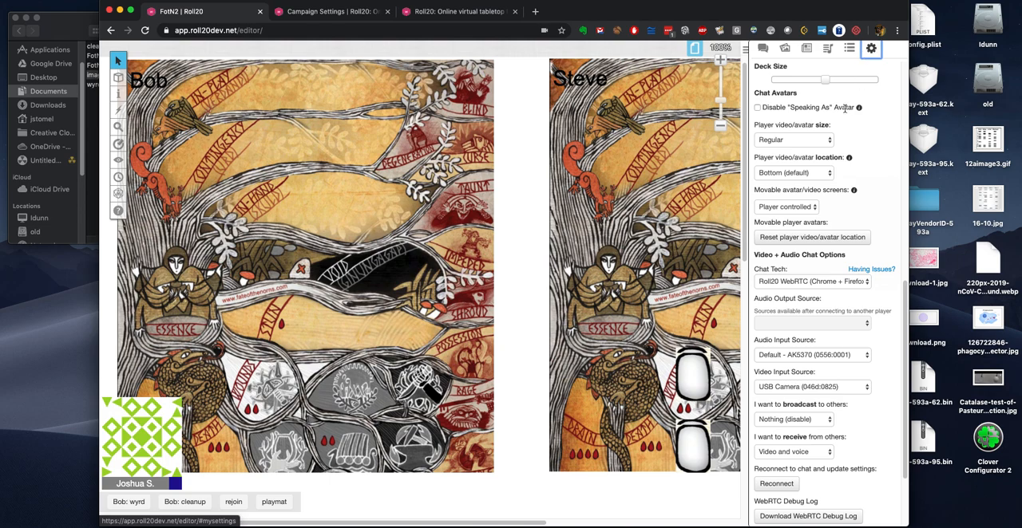
scroll(846, 110, "up", 10)
left_click(860, 72)
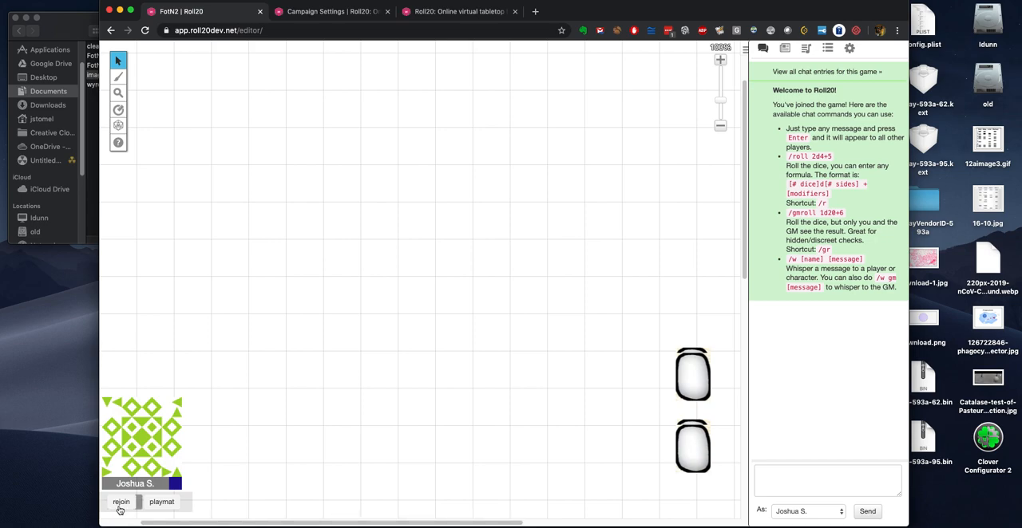
Step: Run the playmat macro to switch to the Playmats page and the rejoin macro to return to the start page
scroll(417, 340, "up", 1)
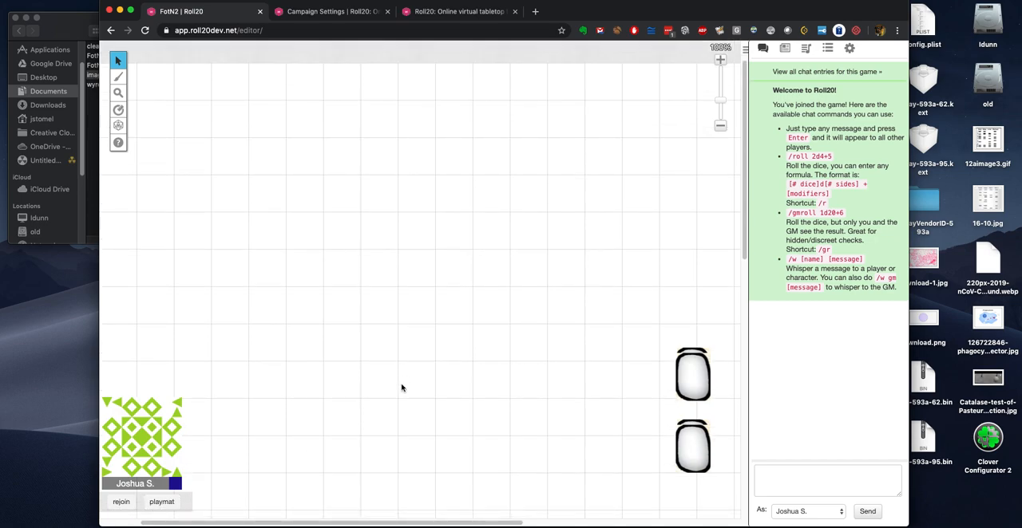
scroll(402, 391, "down", 1)
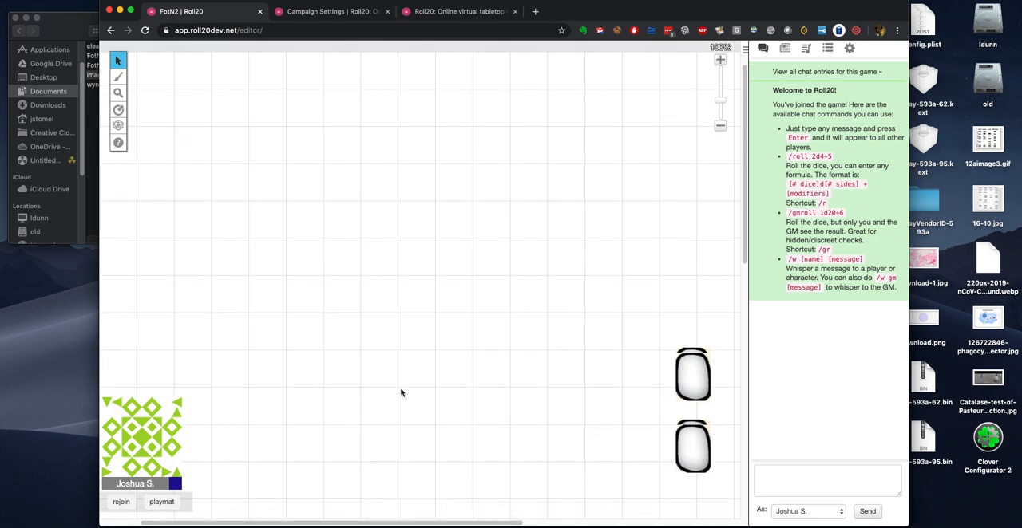
left_click(162, 504)
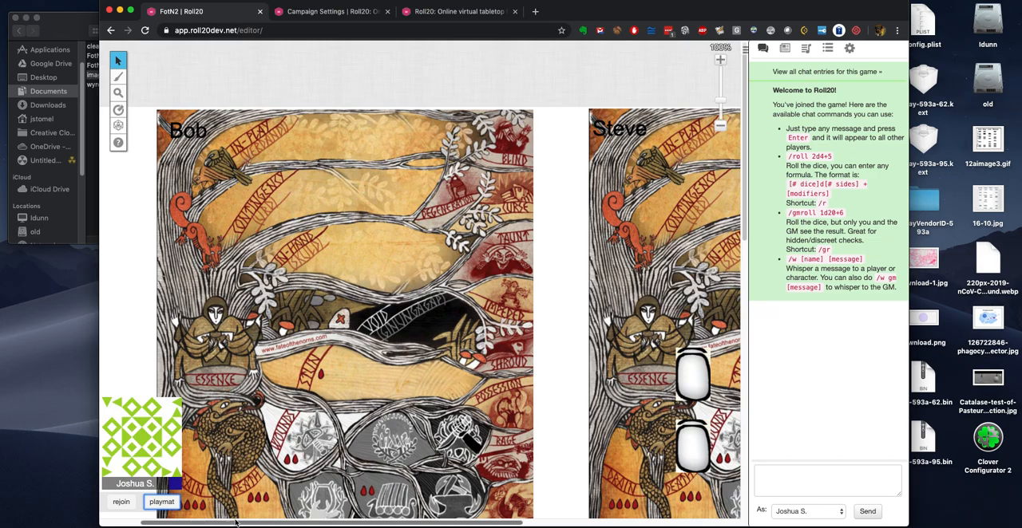
left_click_drag(237, 523, 199, 520)
scroll(135, 496, "down", 1)
left_click(120, 504)
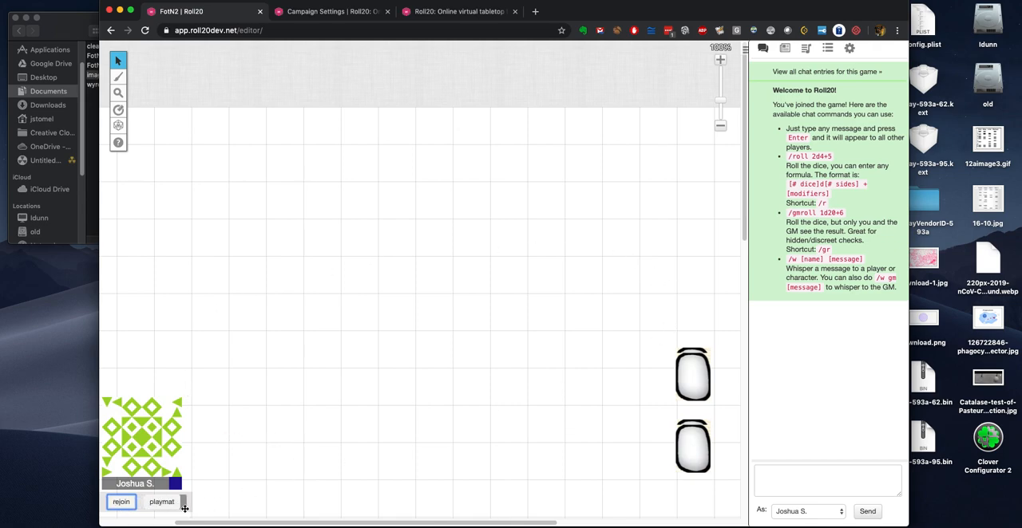
Step: Rejoin the game as GM from the settings
left_click(850, 49)
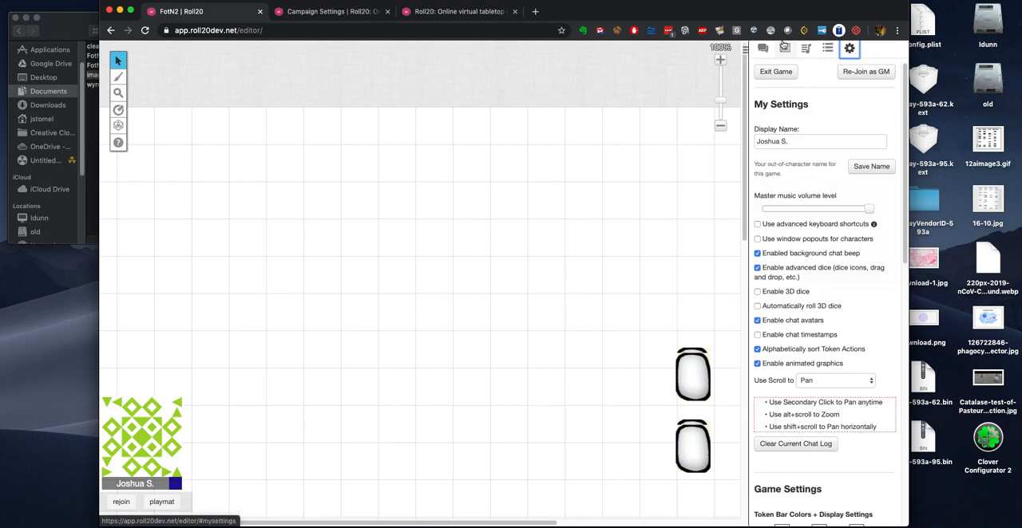
left_click(879, 72)
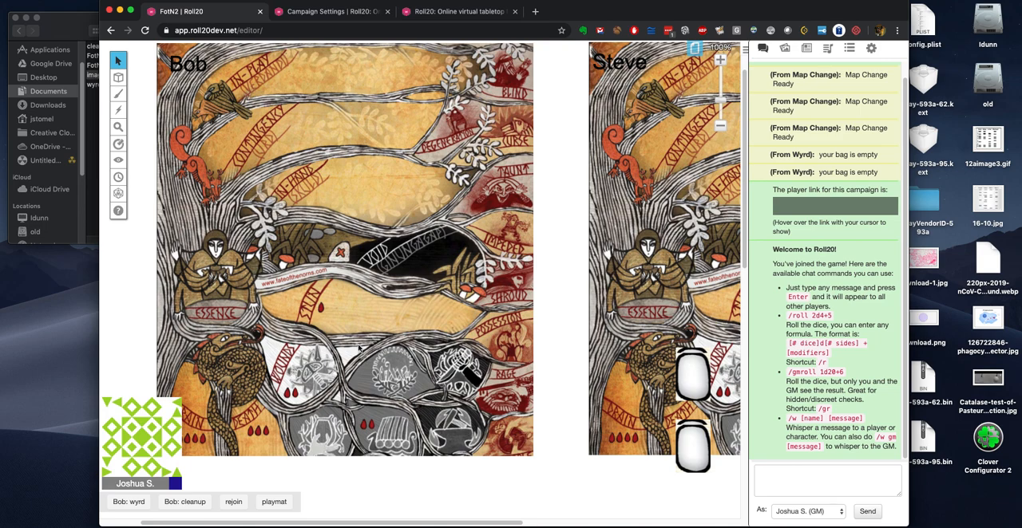
Step: Draw a rune from Bob's deck and place it in the Stun area of his playmat
scroll(316, 339, "up", 2)
mouse_move(704, 361)
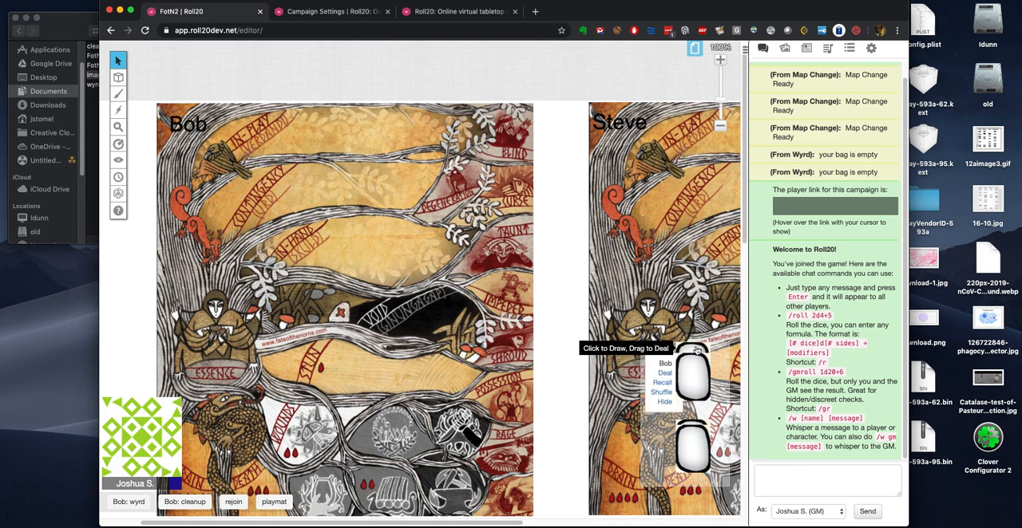
left_click(695, 351)
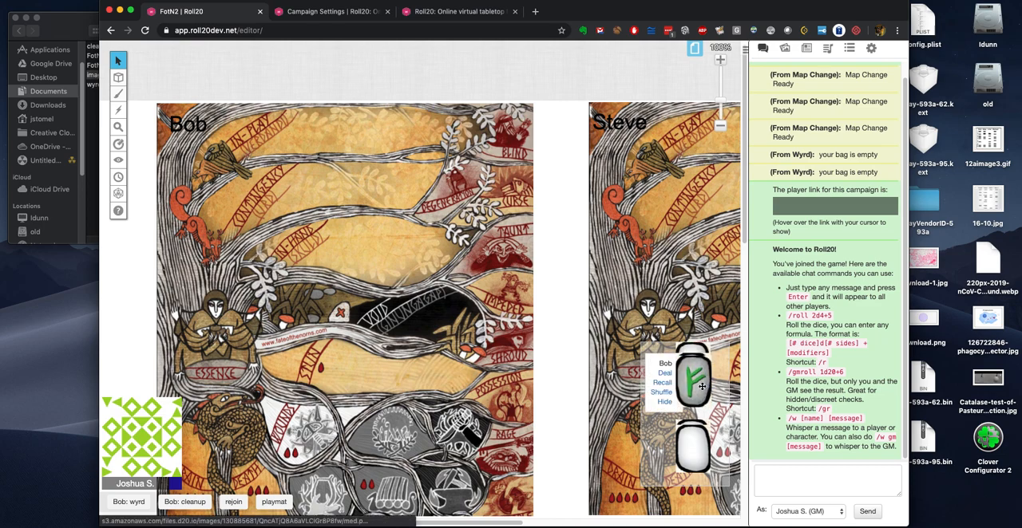
left_click_drag(702, 387, 386, 395)
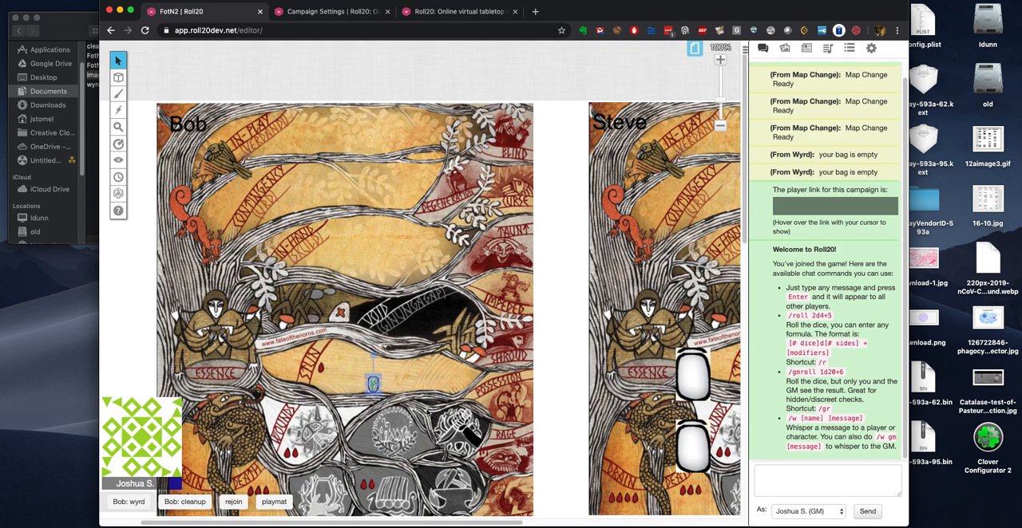
left_click(399, 399)
Step: Move the Stun rune onto the face of the figure above Bob's Essence and run his cleanup macro
scroll(371, 383, "down", 3)
left_click_drag(372, 292, 212, 210)
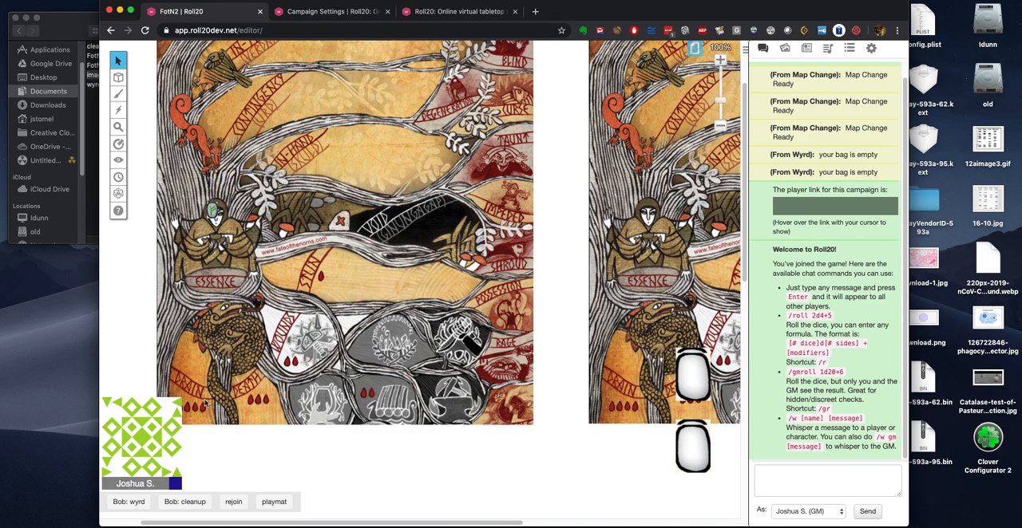
left_click(191, 504)
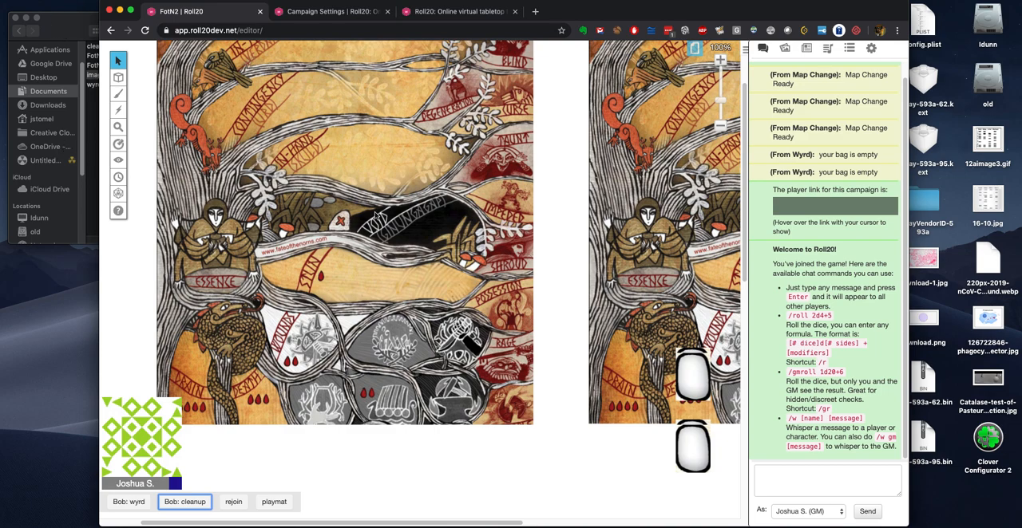
scroll(432, 224, "up", 2)
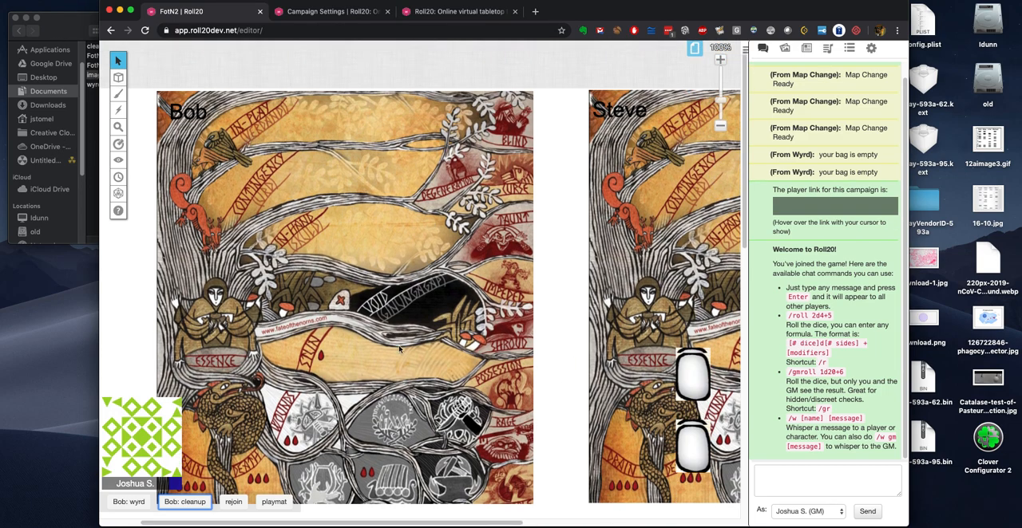